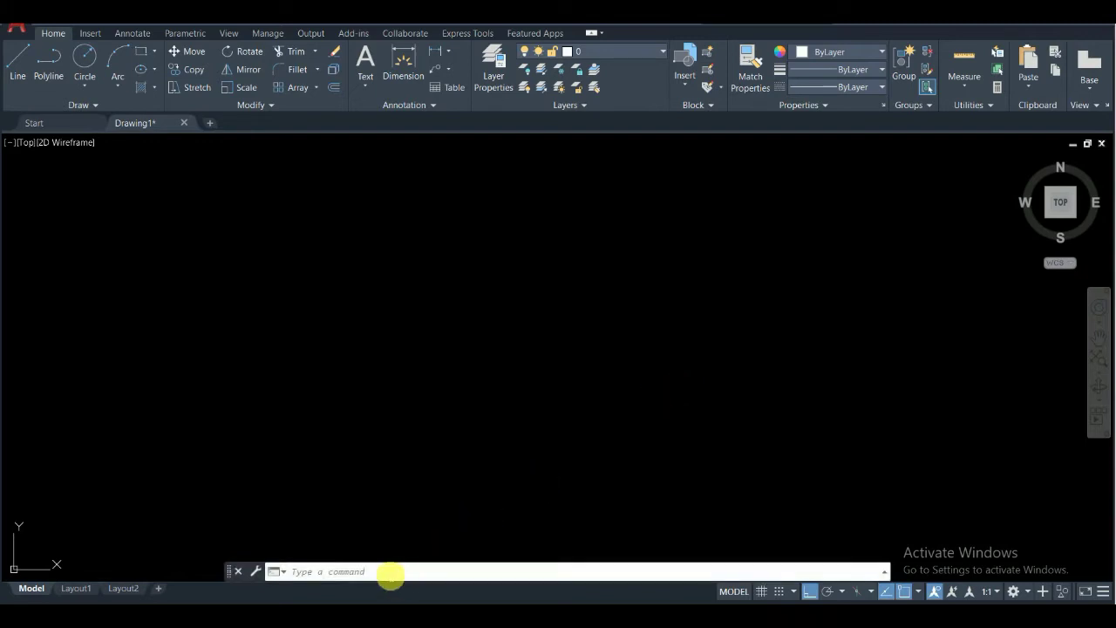
Step: Open the Standard dimension style for modification and display its dimension line and extension line settings
click(390, 572)
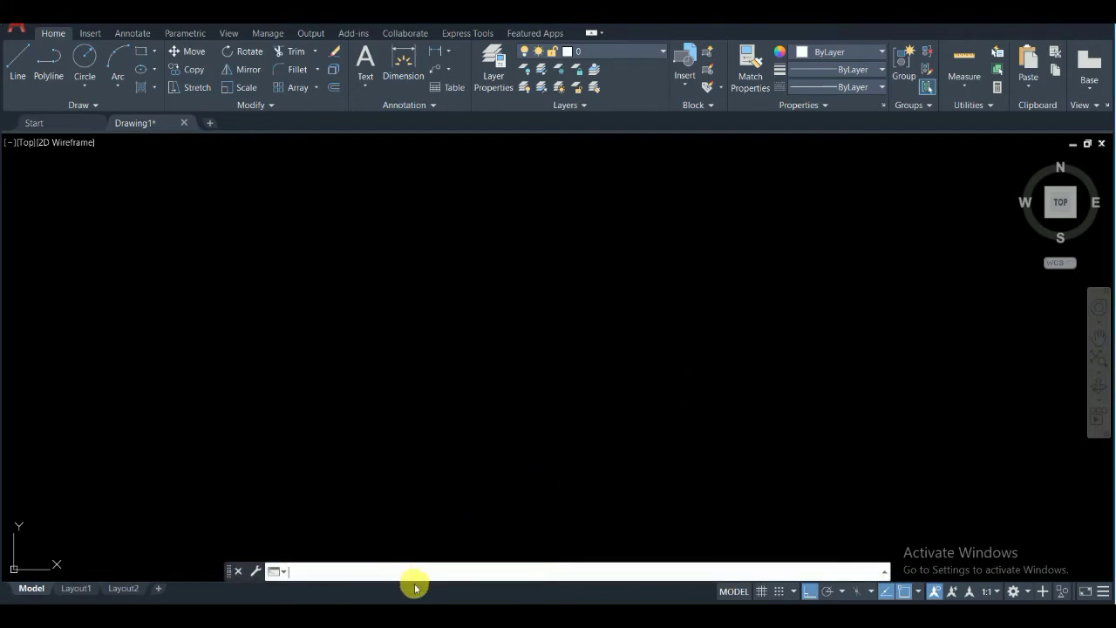
text(d)
key(Return)
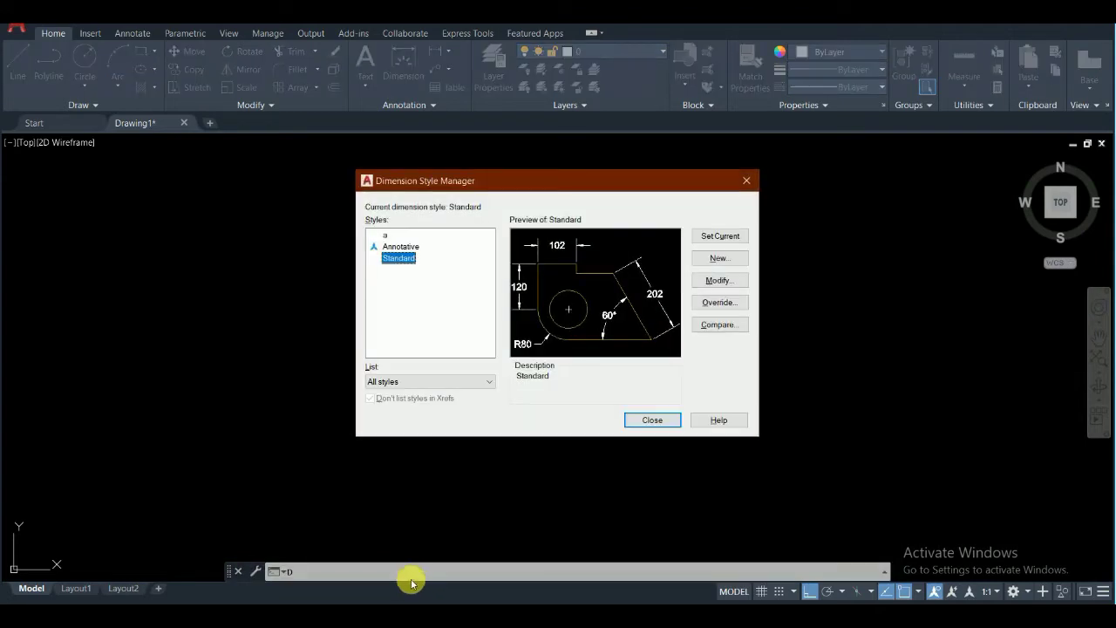
click(733, 280)
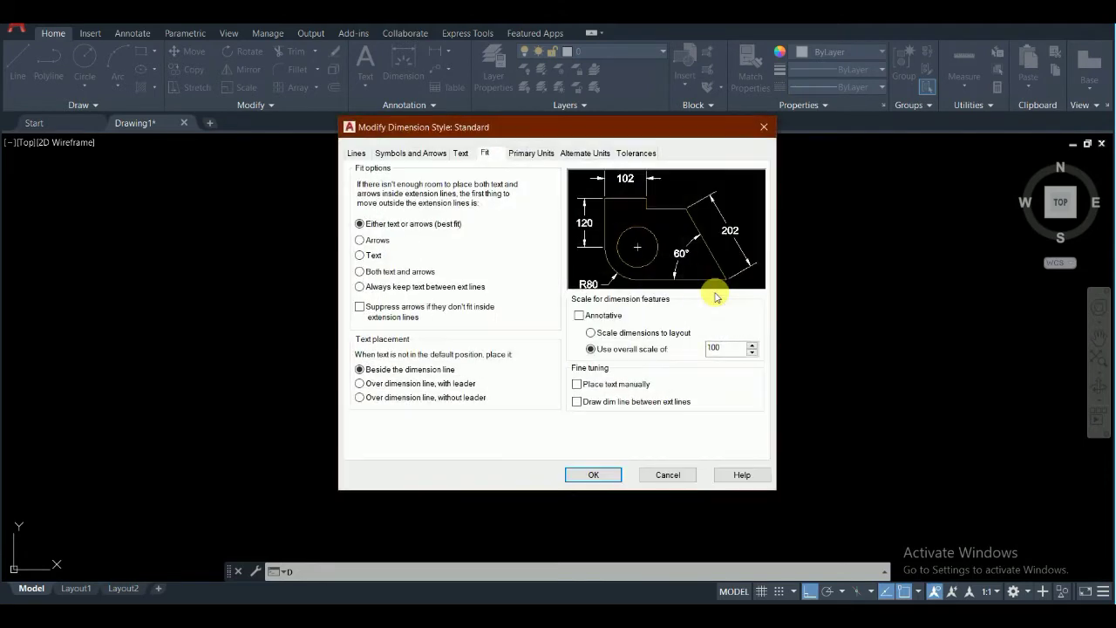
click(358, 154)
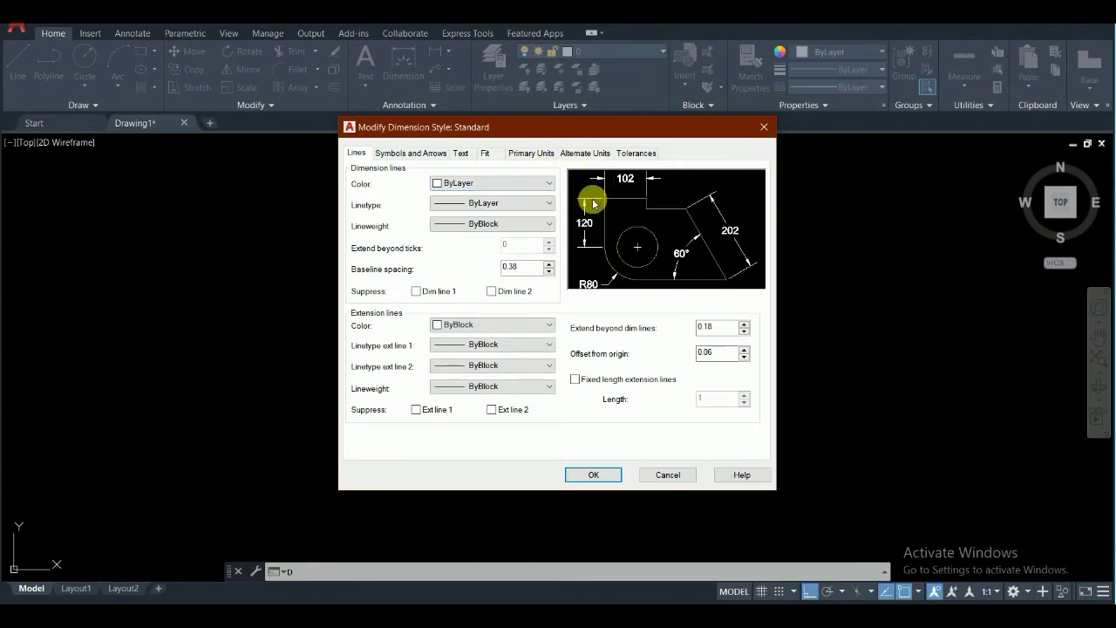
Step: Try red, yellow and green as the dimension line color, and set it back to ByLayer
click(533, 185)
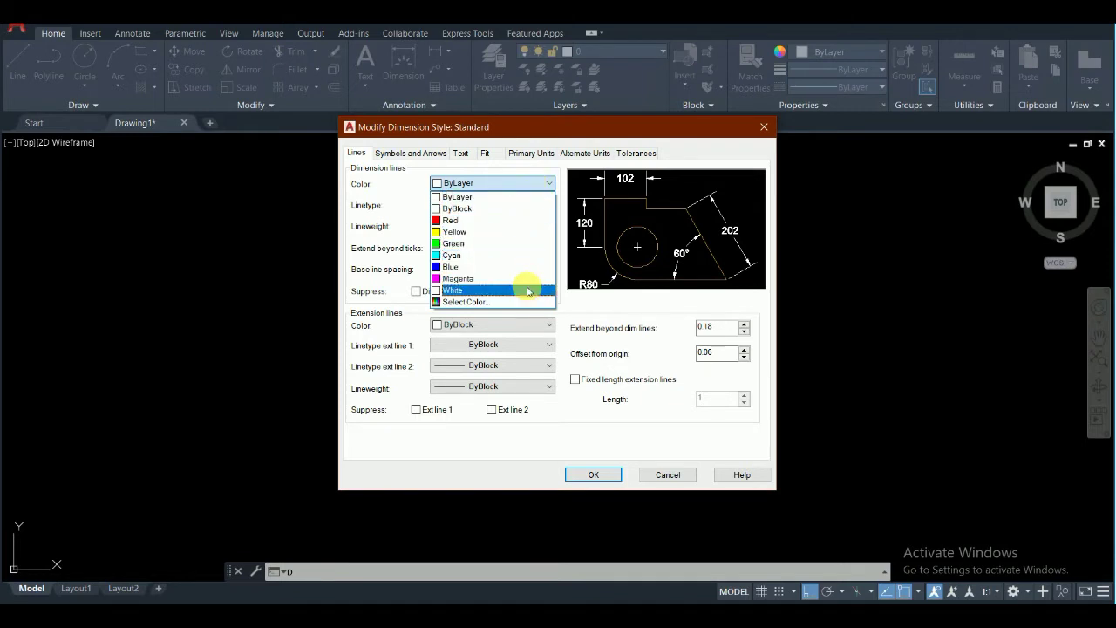
click(501, 224)
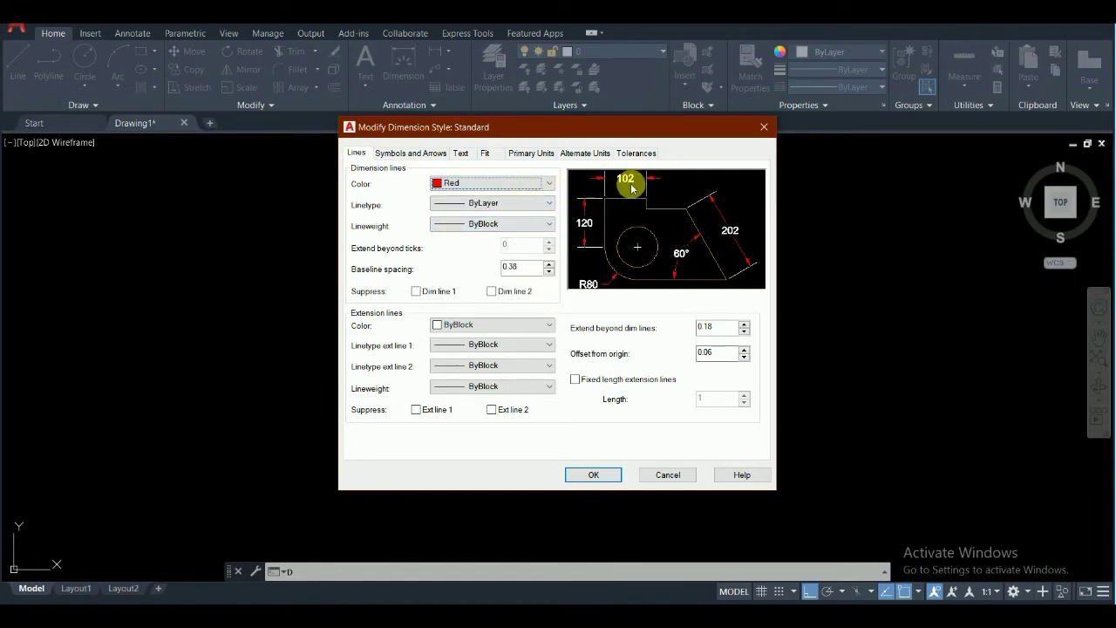
click(549, 183)
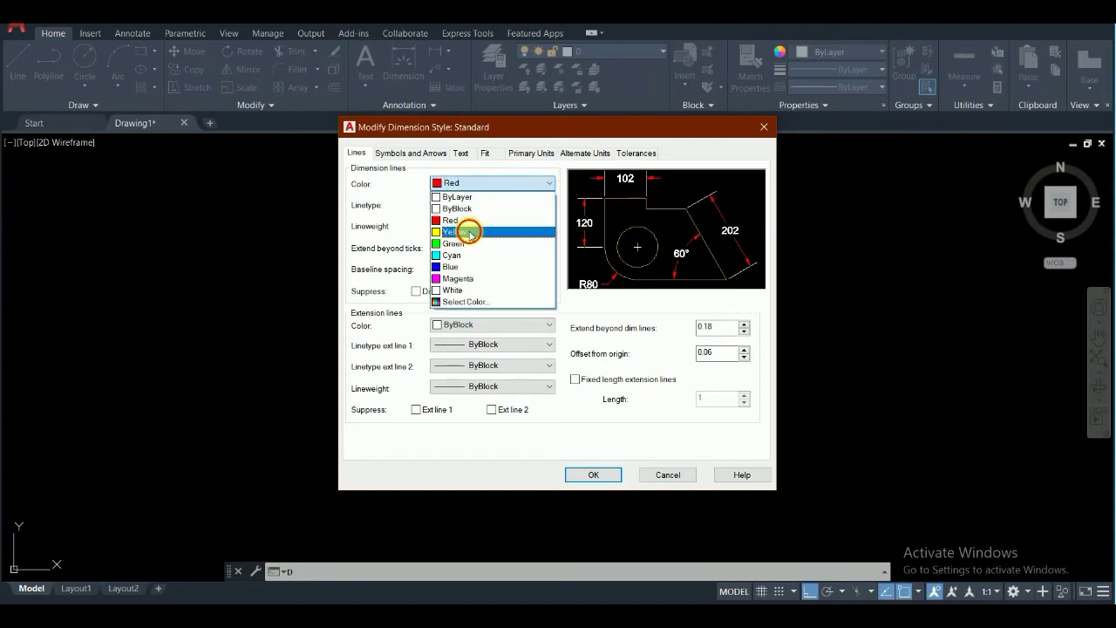
click(467, 232)
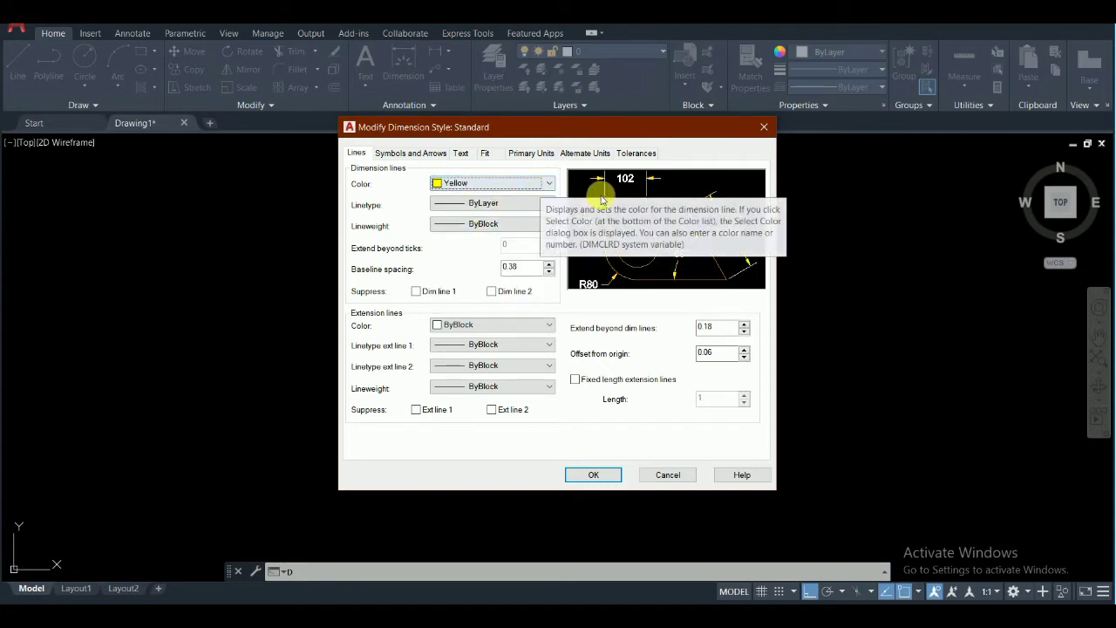
click(547, 182)
click(490, 244)
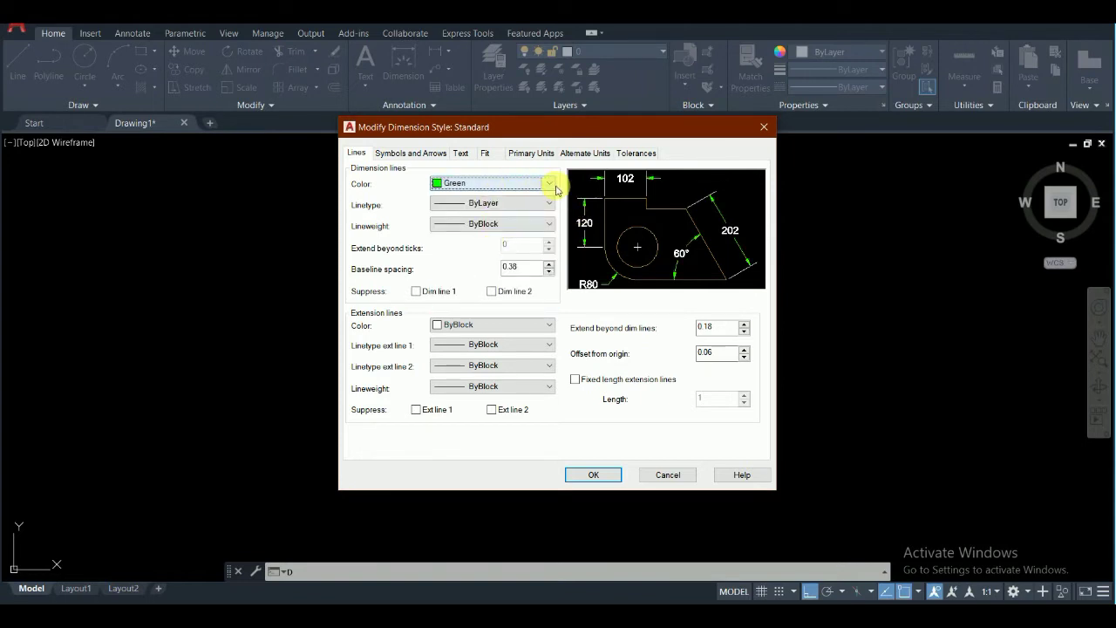
click(548, 182)
click(488, 197)
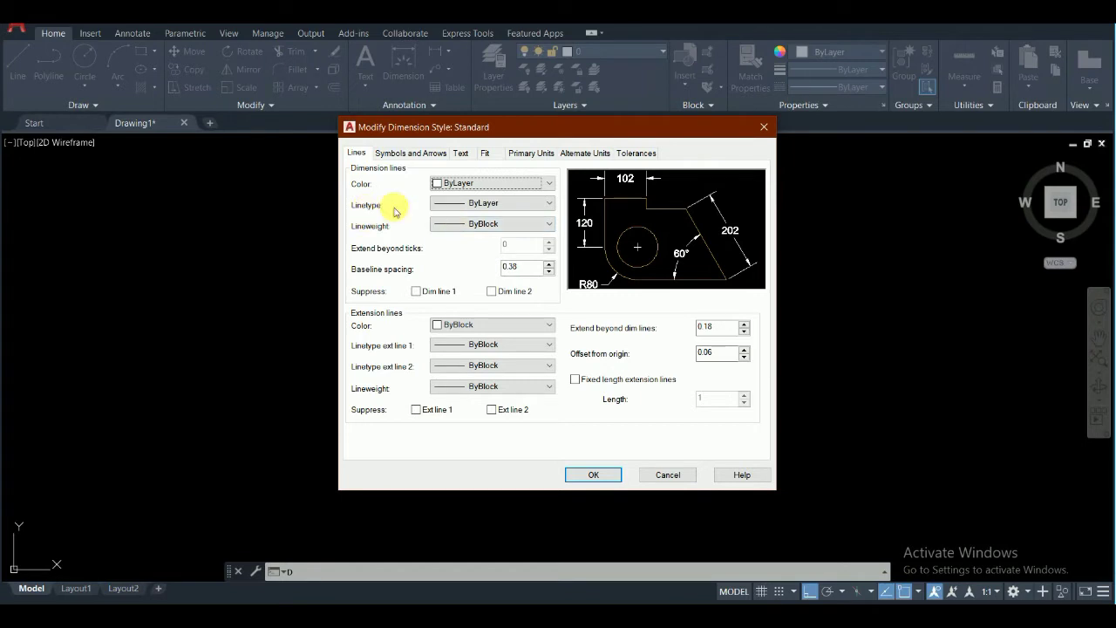
Step: Set the dimension line linetype of the Standard style to HIDDEN, accept it and close the style manager
click(550, 206)
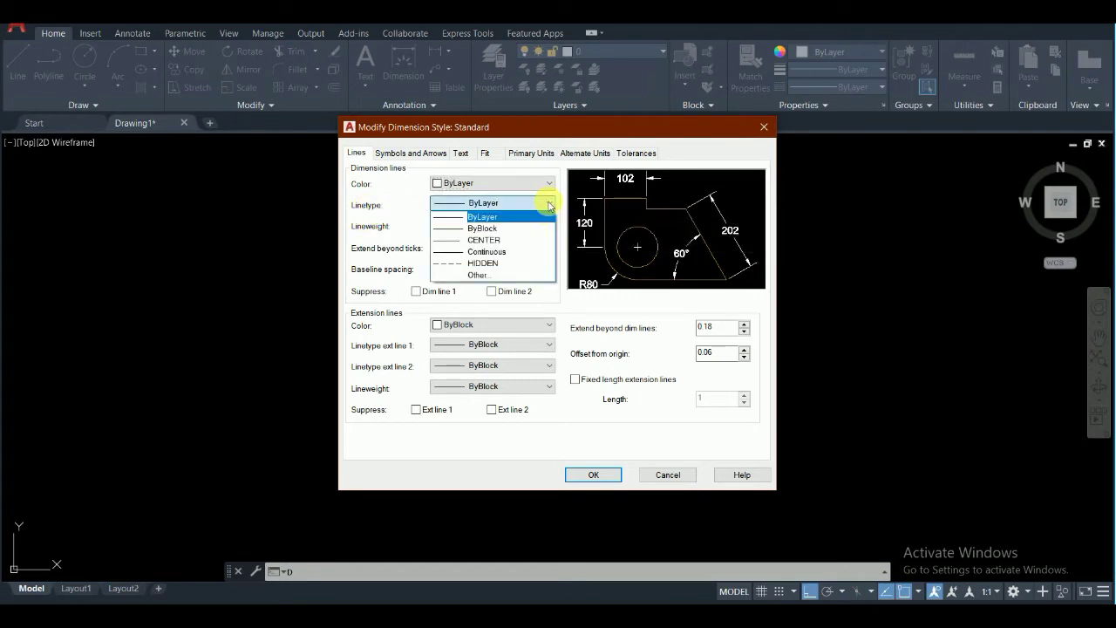
click(451, 263)
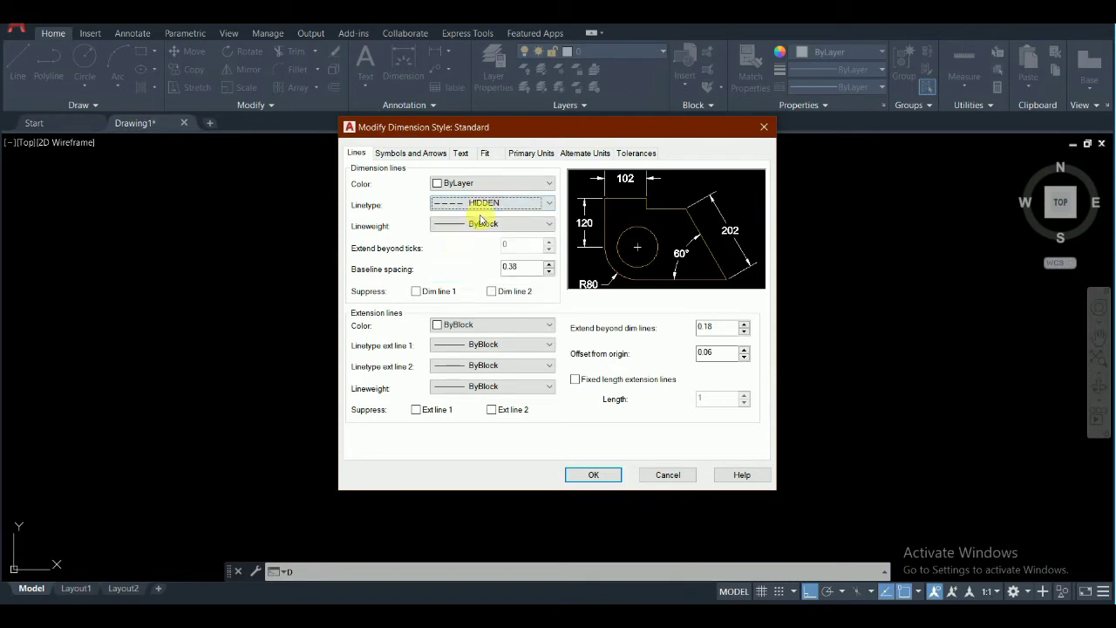
click(596, 473)
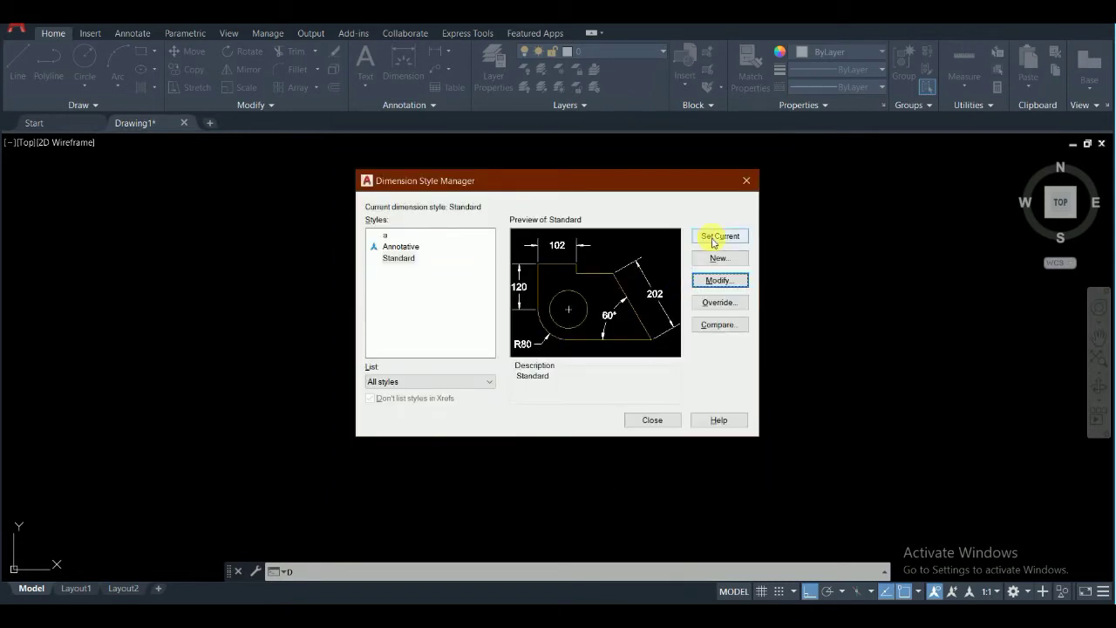
click(660, 419)
Step: Draw a single horizontal line about 1690 units long across the middle of the empty drawing
text(l)
key(Return)
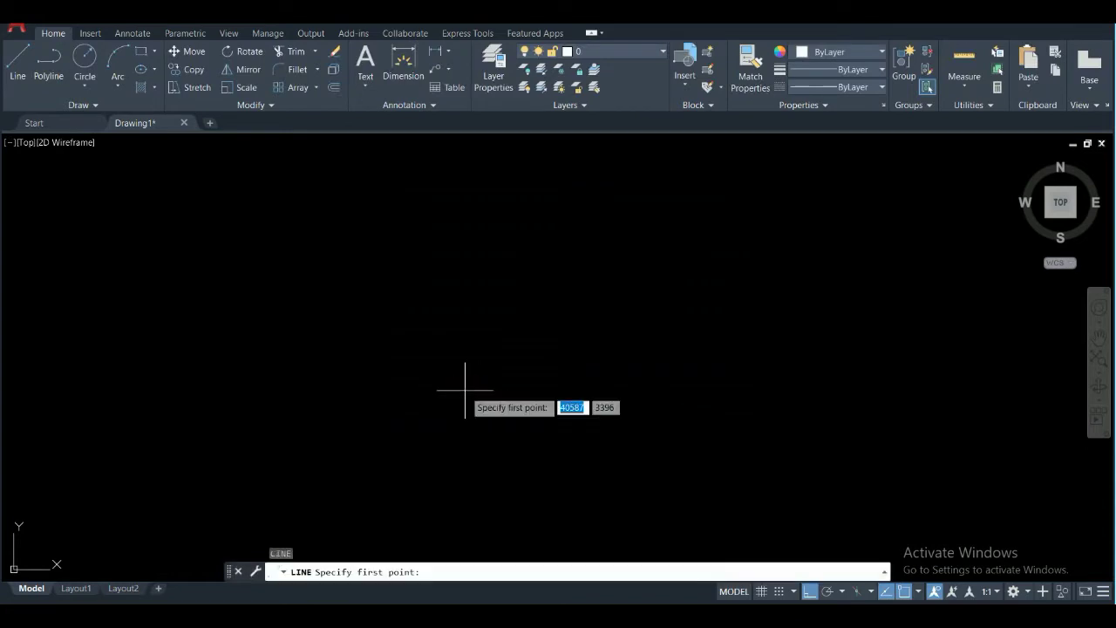
click(374, 341)
click(822, 371)
key(Escape)
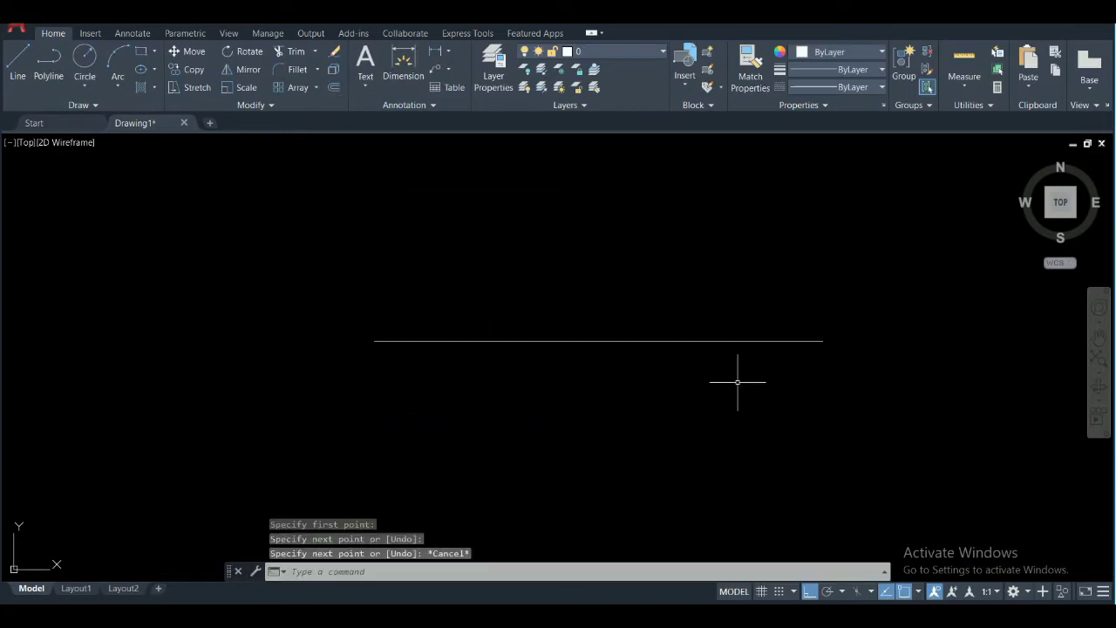
Step: Add a linear dimension between the horizontal line's two endpoints, placed a short distance above the line
click(435, 50)
click(374, 341)
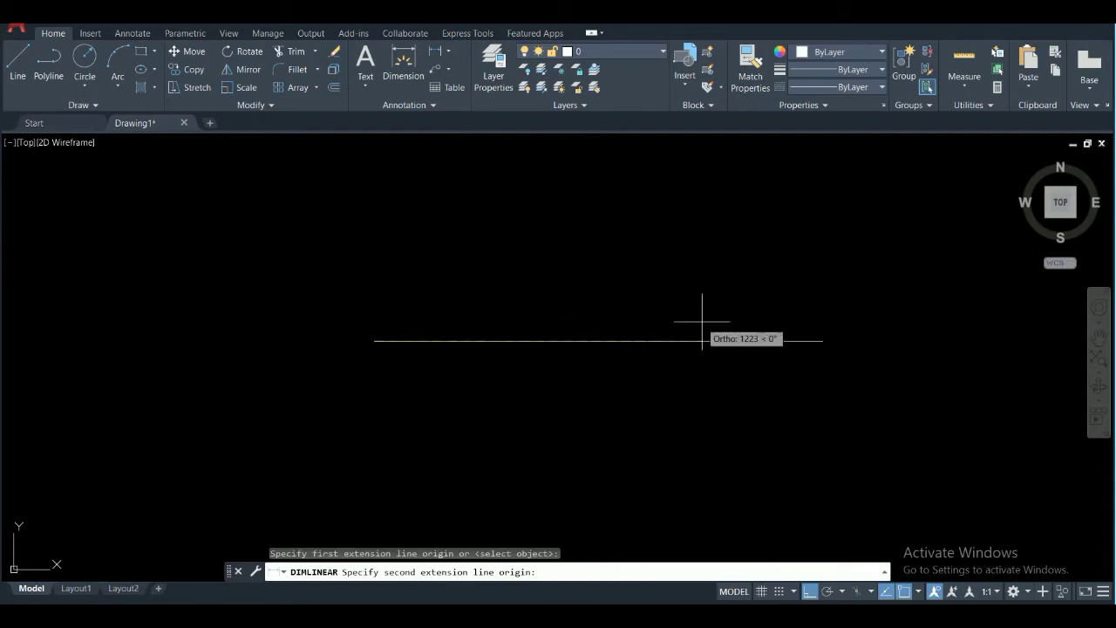
click(822, 341)
click(669, 312)
scroll(669, 315, up, 2)
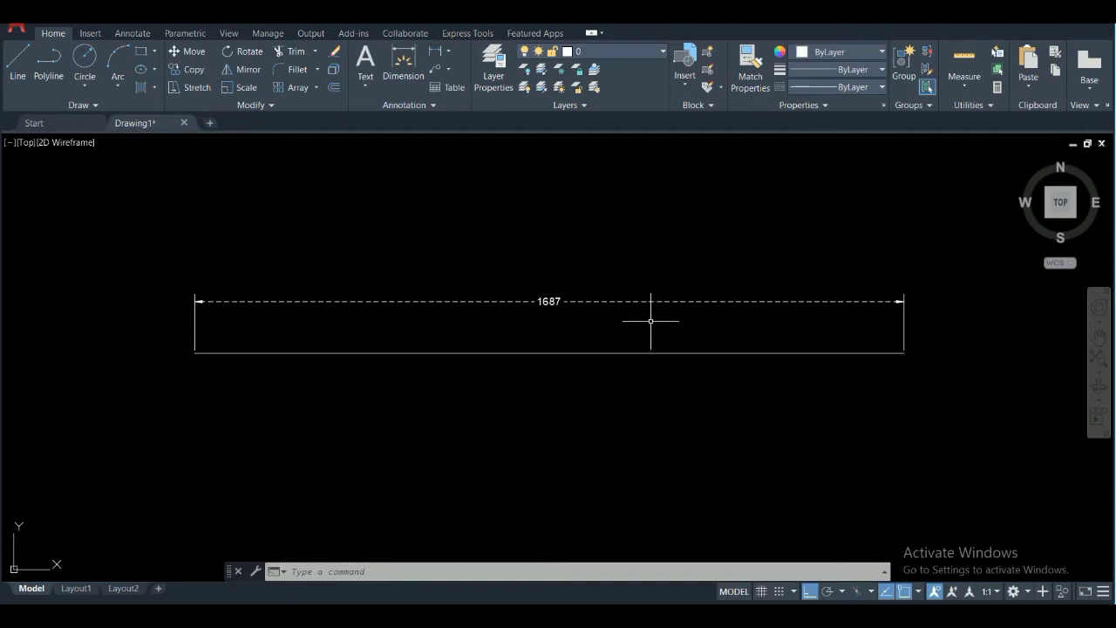
Step: Reopen the Standard dimension style for modification and set its dimension line linetype to ByLayer
text(d)
key(Return)
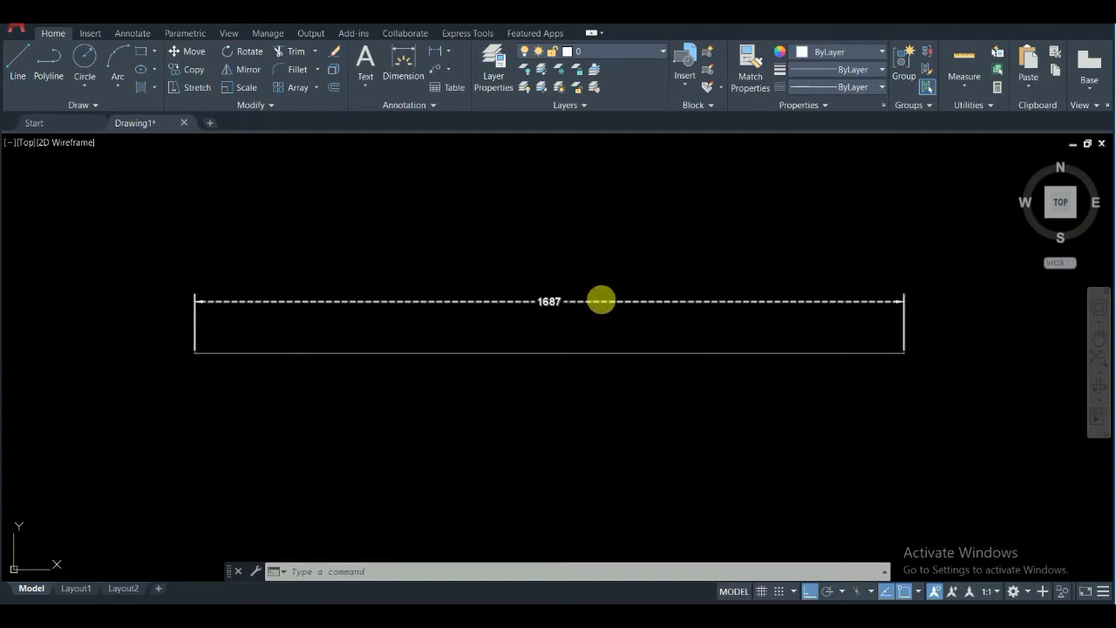
click(711, 279)
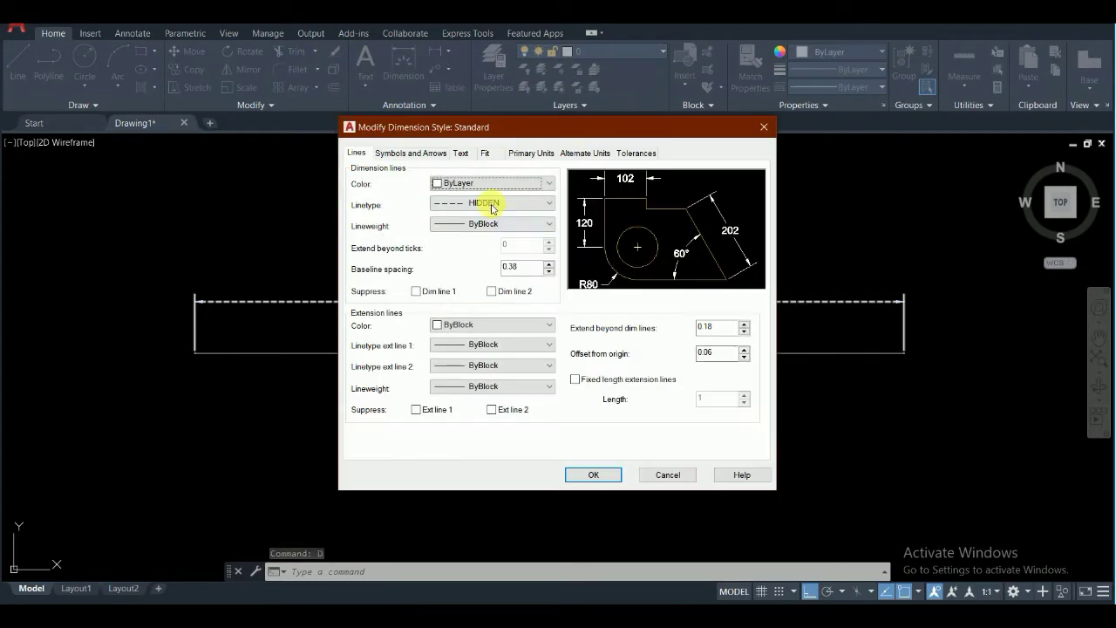
click(548, 206)
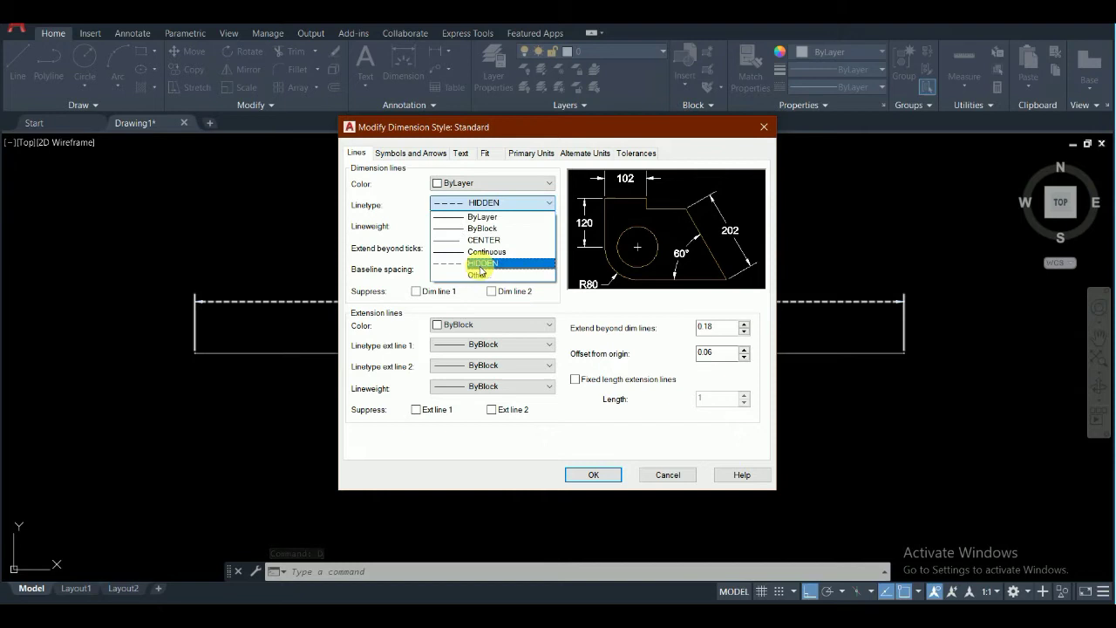
click(482, 217)
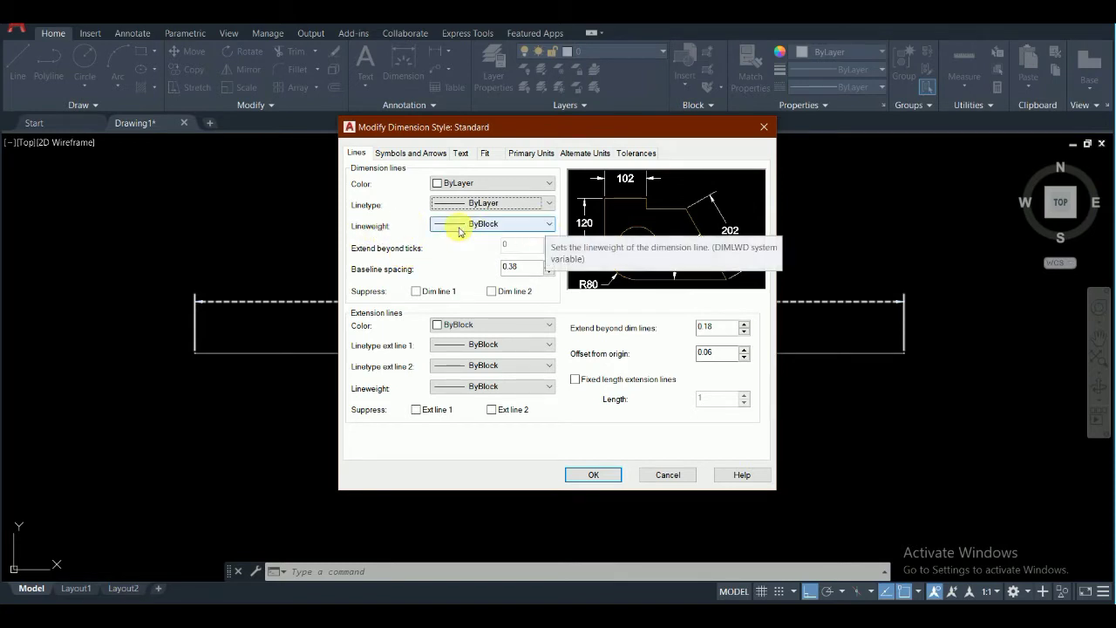
Step: Try dimension line lineweights of 0.80 mm and 1.40 mm, and set the lineweight back to ByBlock
click(547, 225)
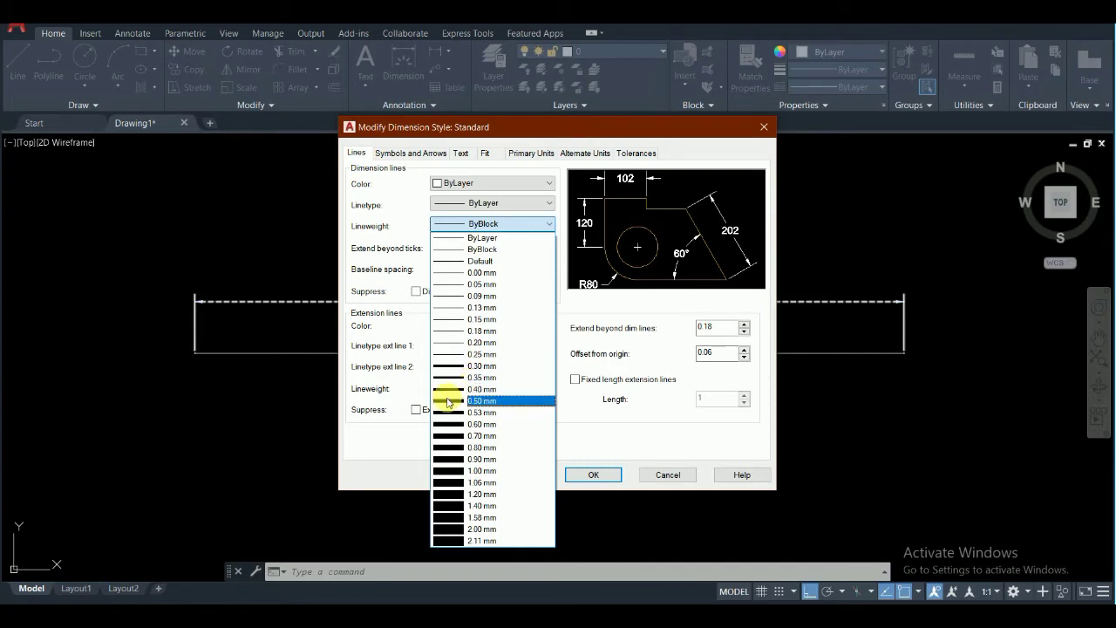
click(471, 447)
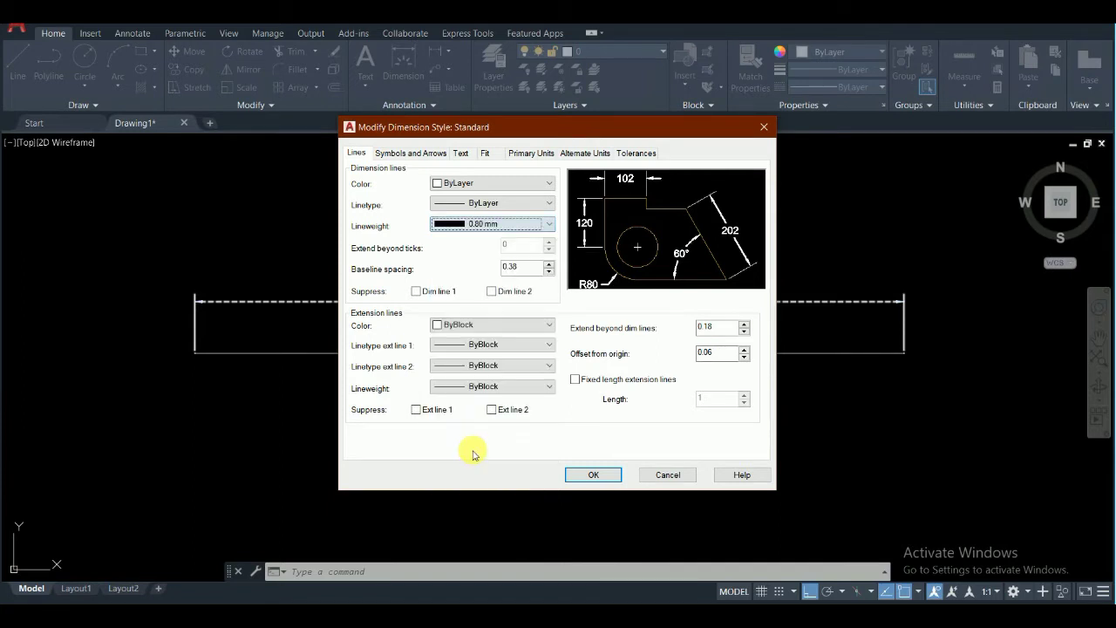
click(540, 226)
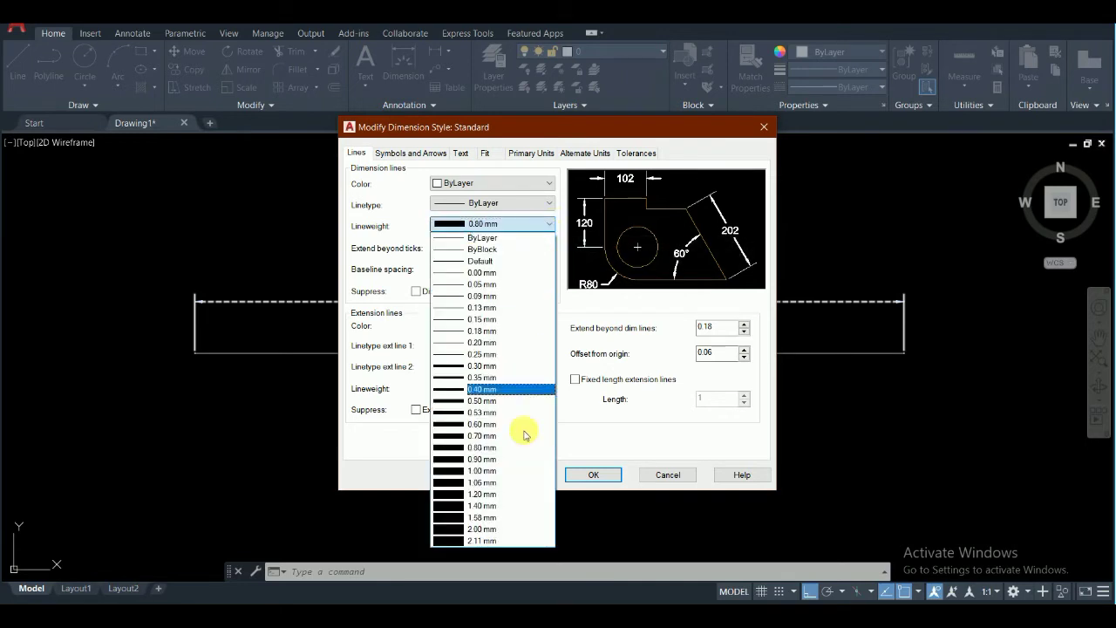
click(485, 506)
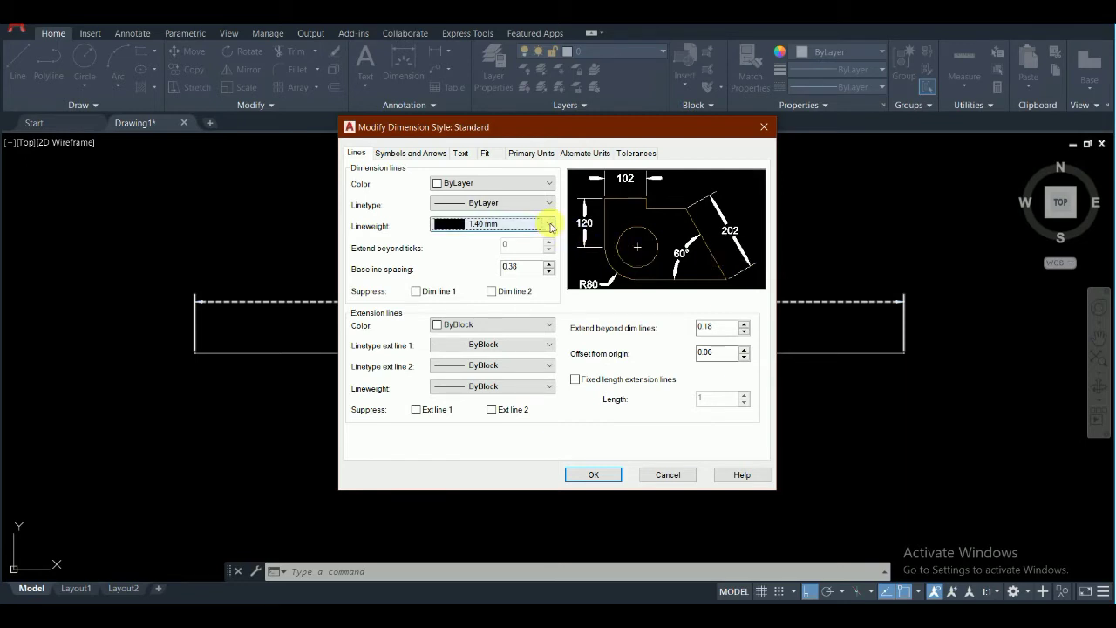
click(551, 227)
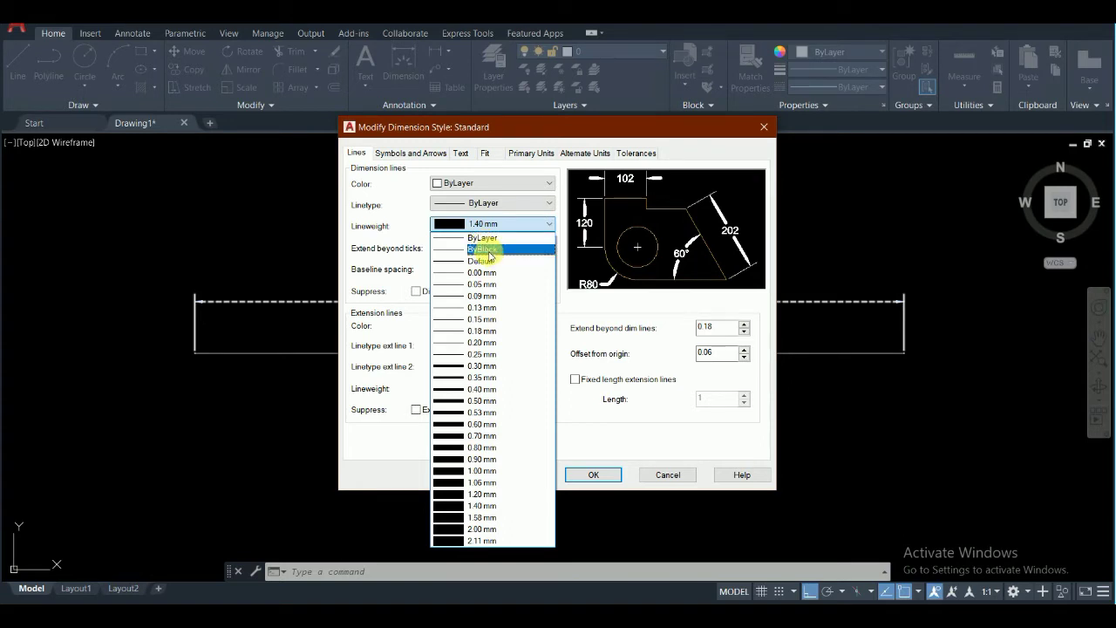
click(487, 251)
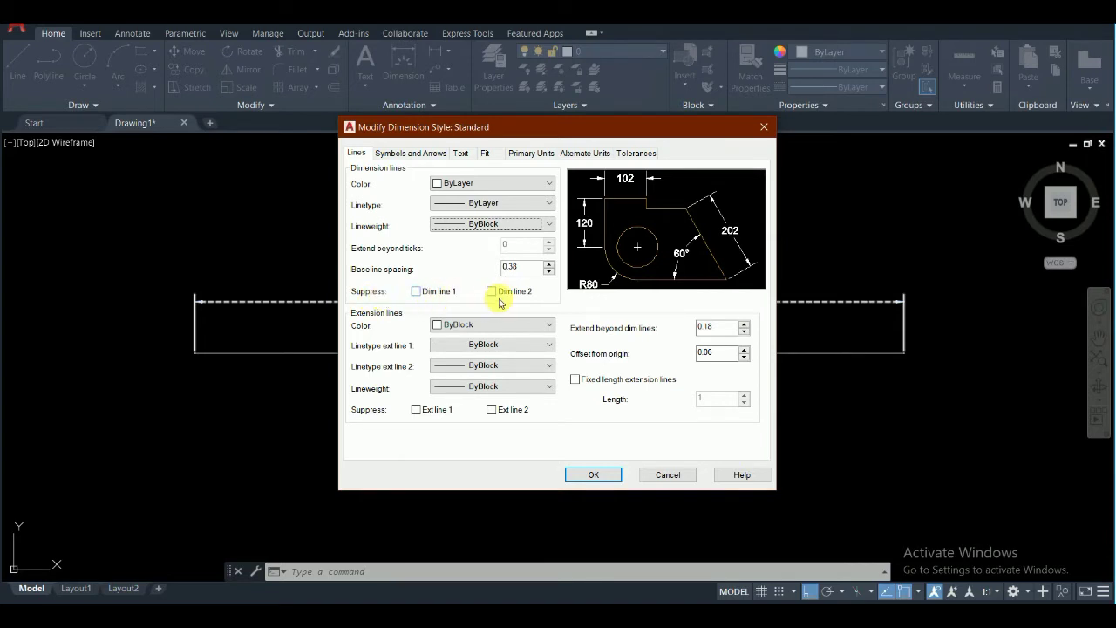
Step: Try suppressing dimension lines 1 and 2, and turn both suppressions off again
click(415, 291)
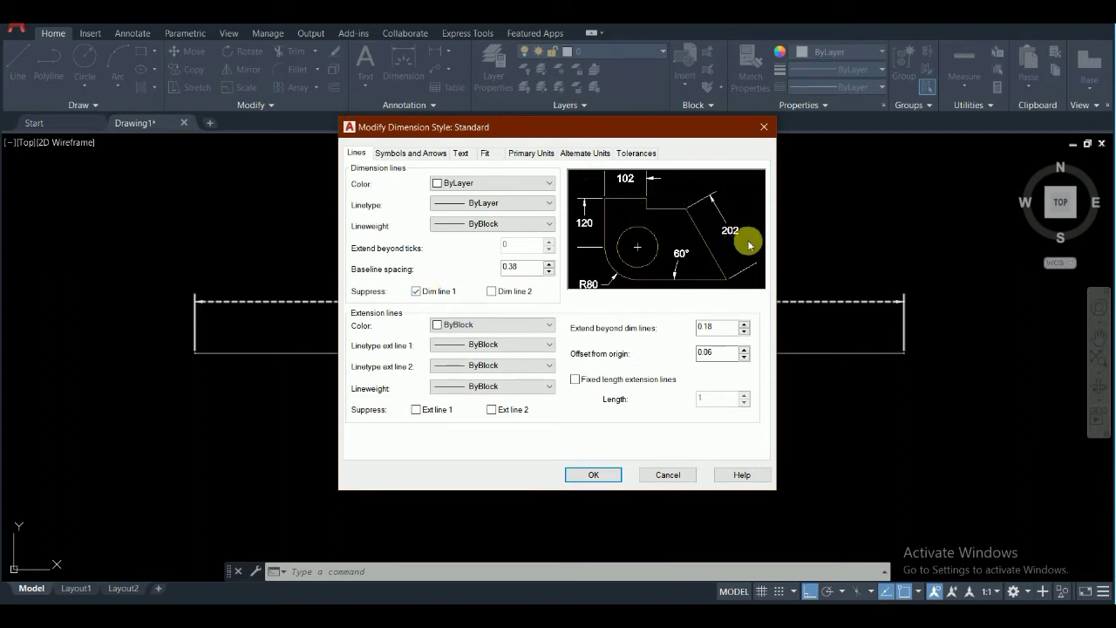
click(492, 291)
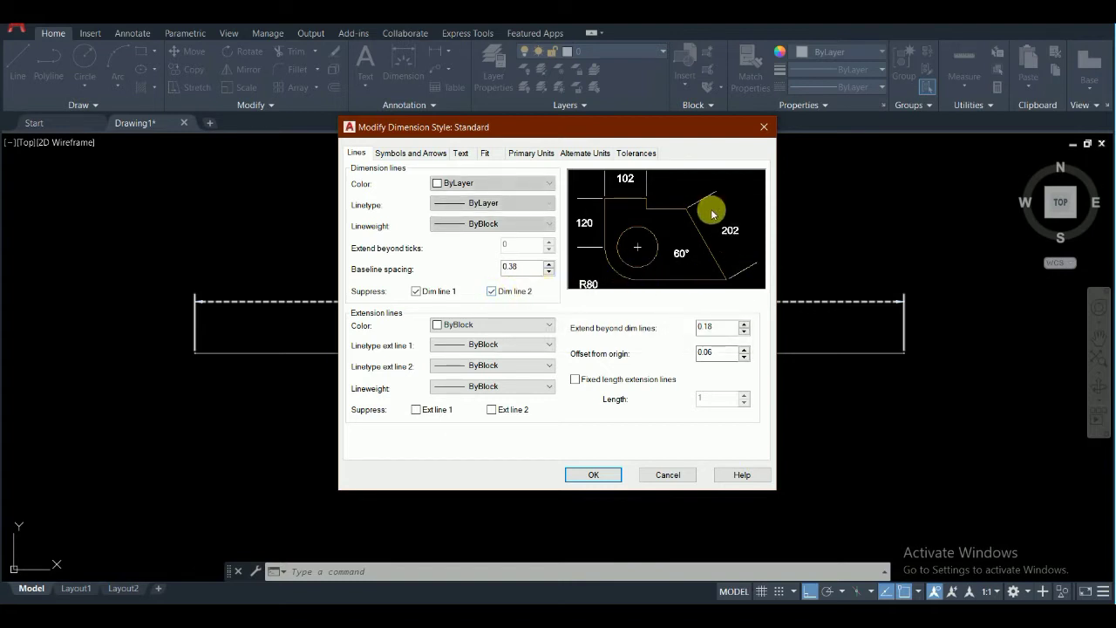
click(492, 291)
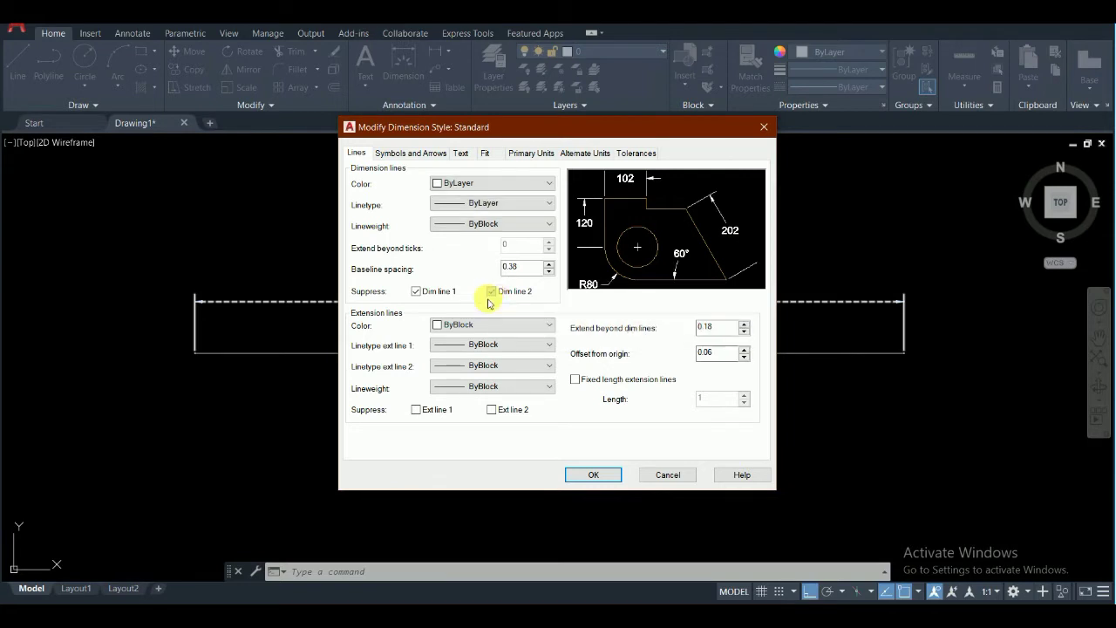
click(415, 291)
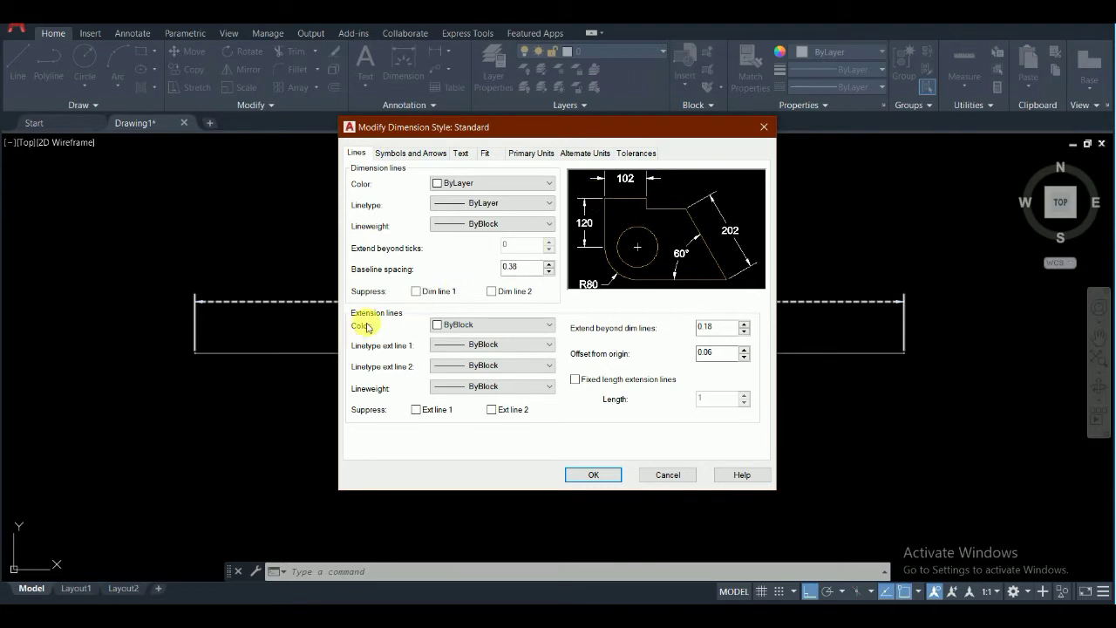
Step: Try red as the extension line color and change it to green
click(474, 327)
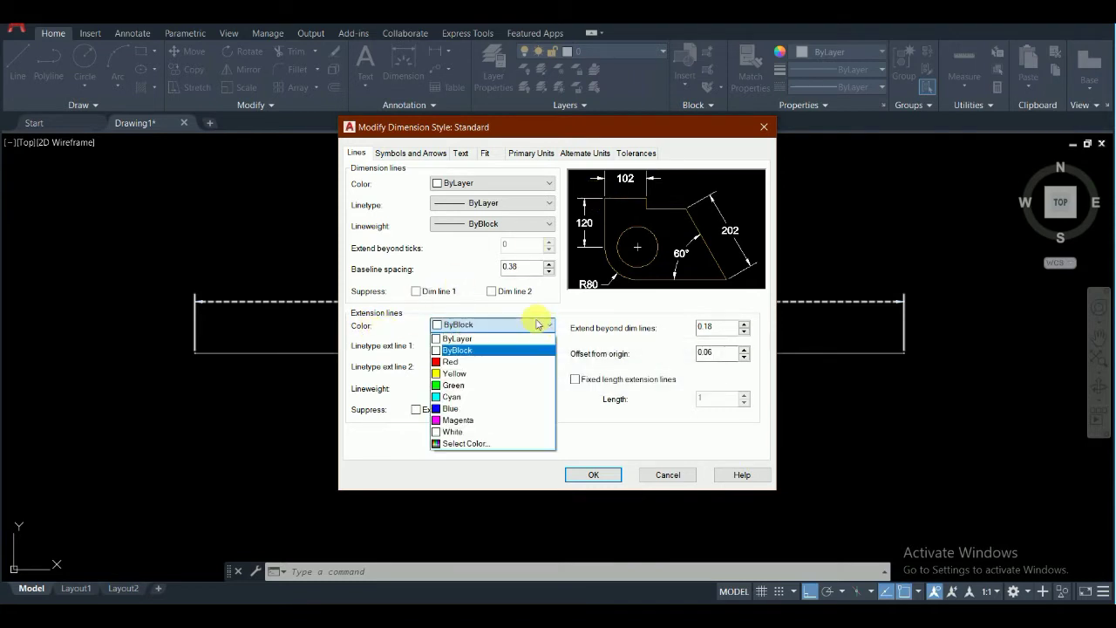
click(493, 348)
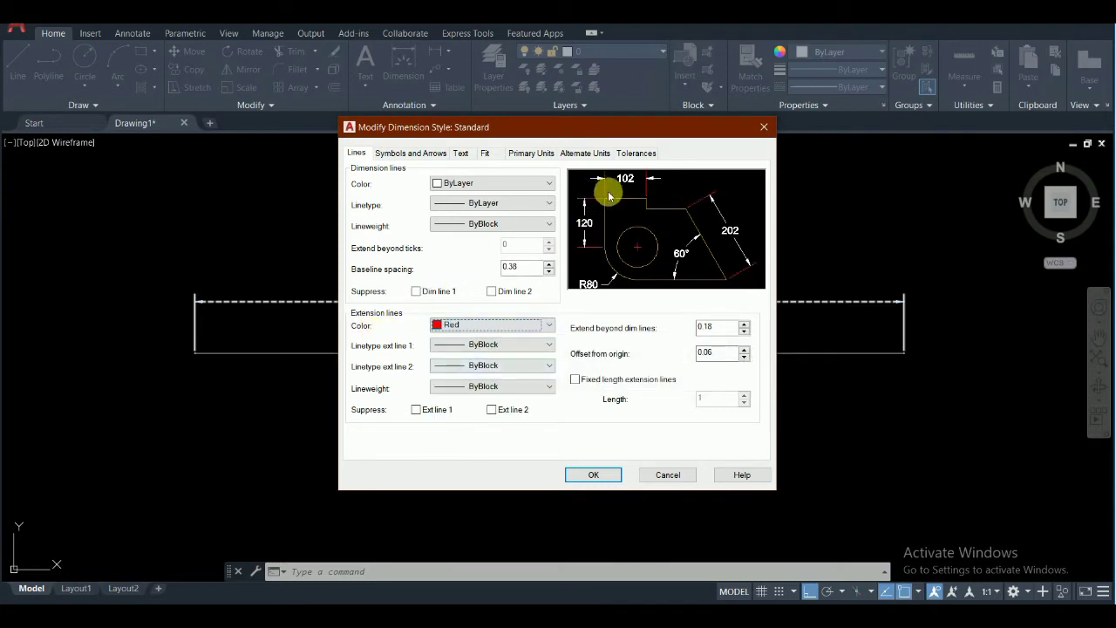
click(552, 325)
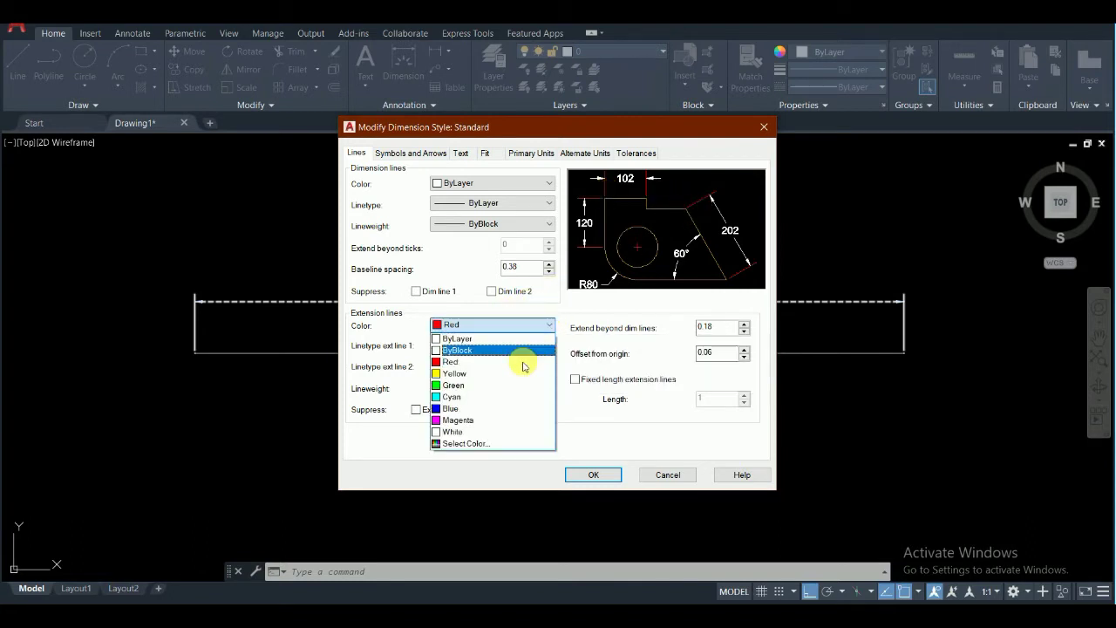
click(467, 394)
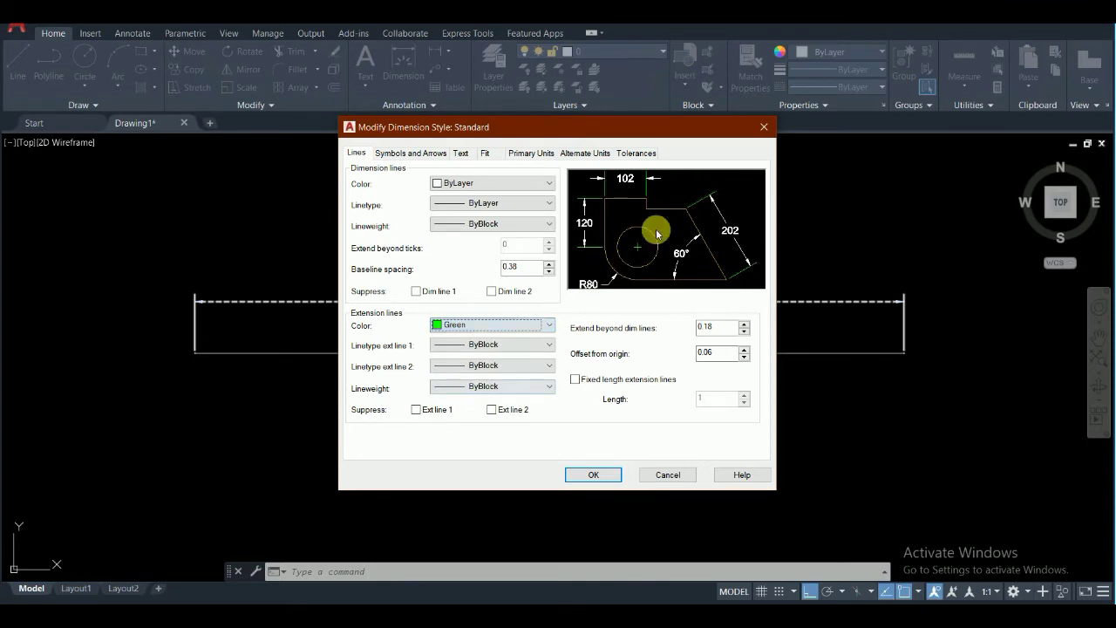
Step: View the full color selection for the extension lines, close it, and set their color to ByLayer
click(550, 324)
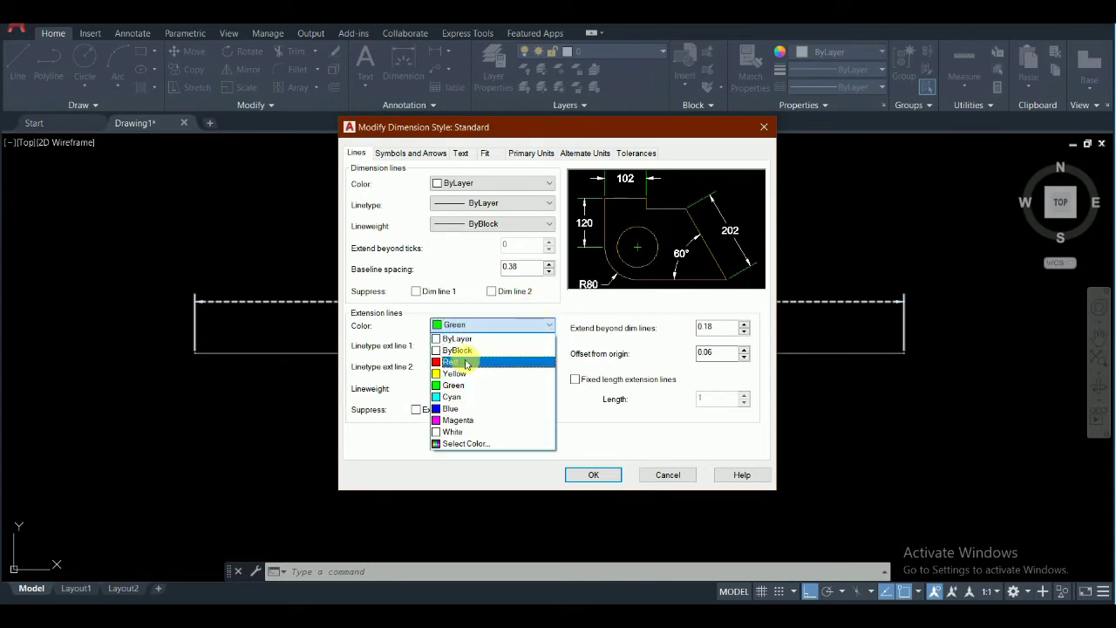
click(466, 443)
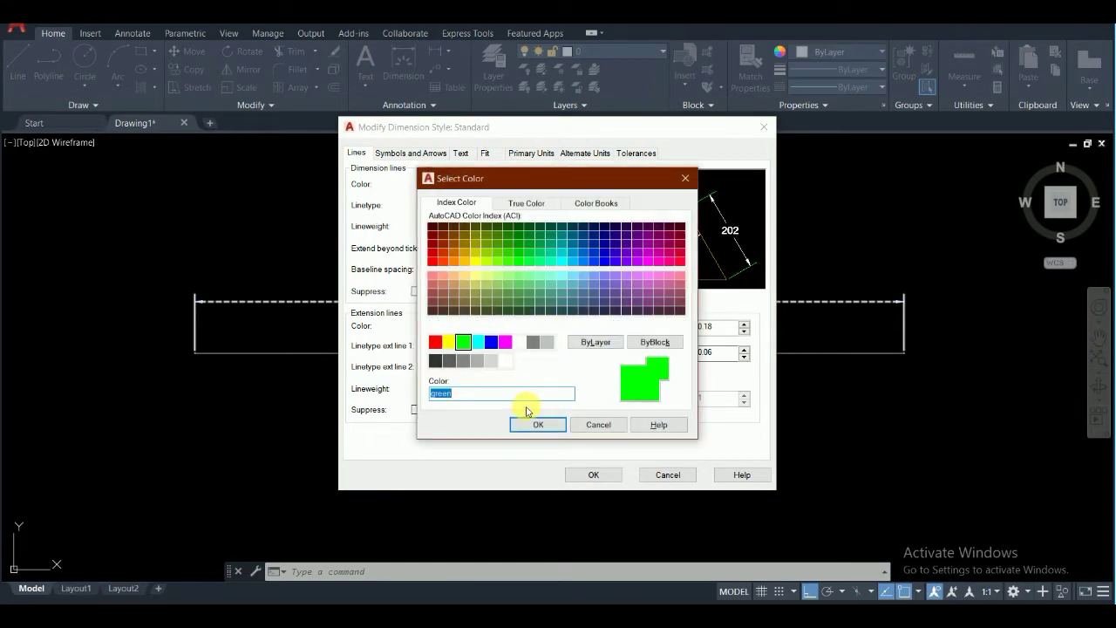
click(687, 180)
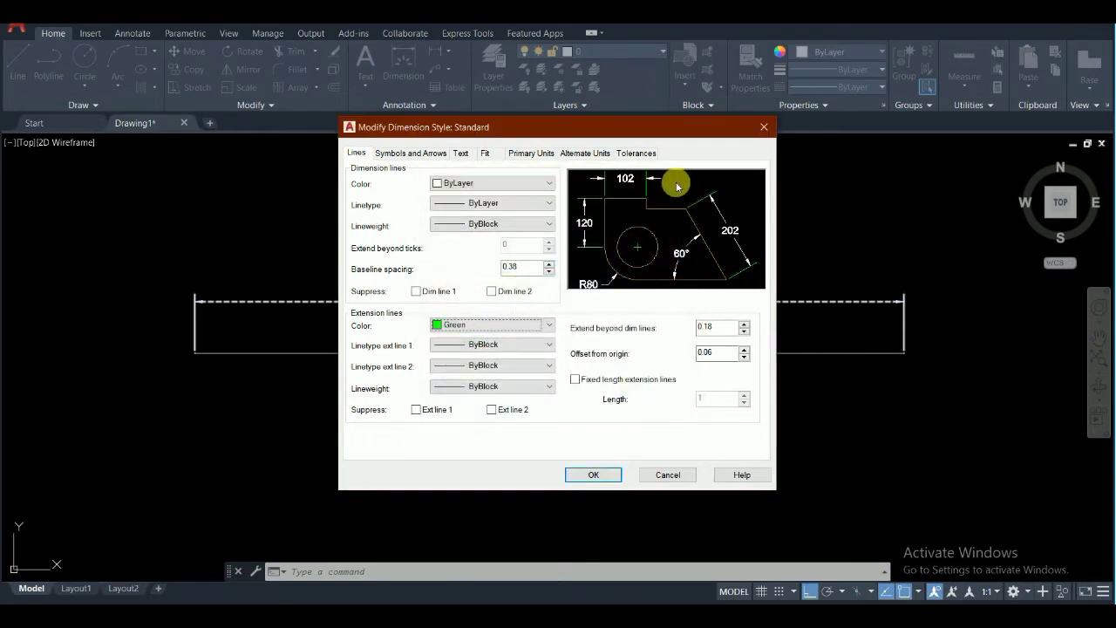
click(543, 328)
click(491, 340)
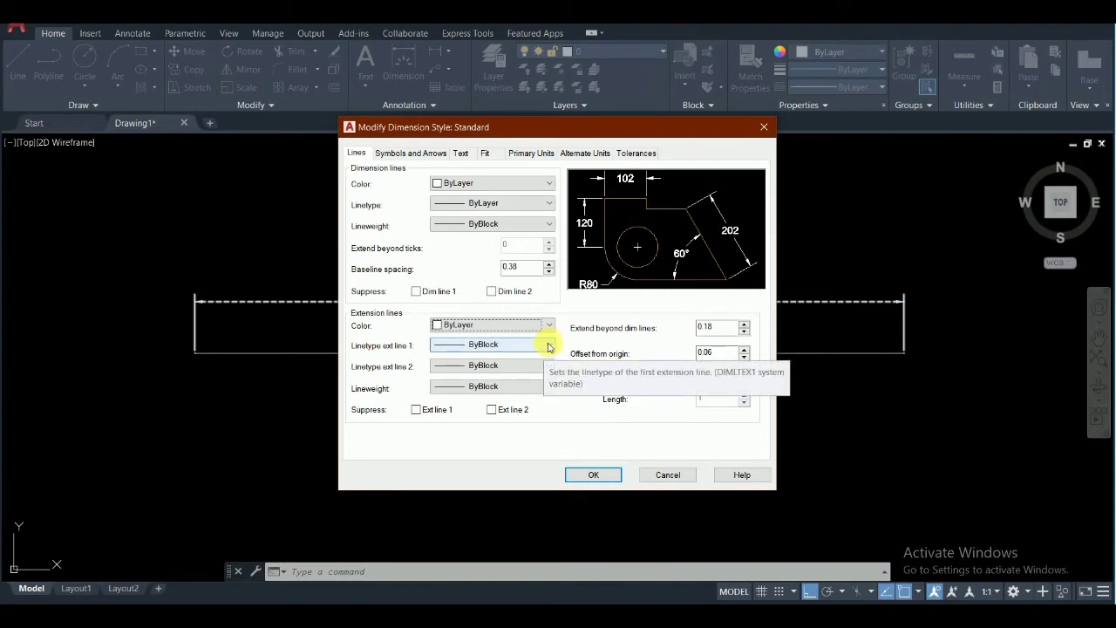
click(548, 347)
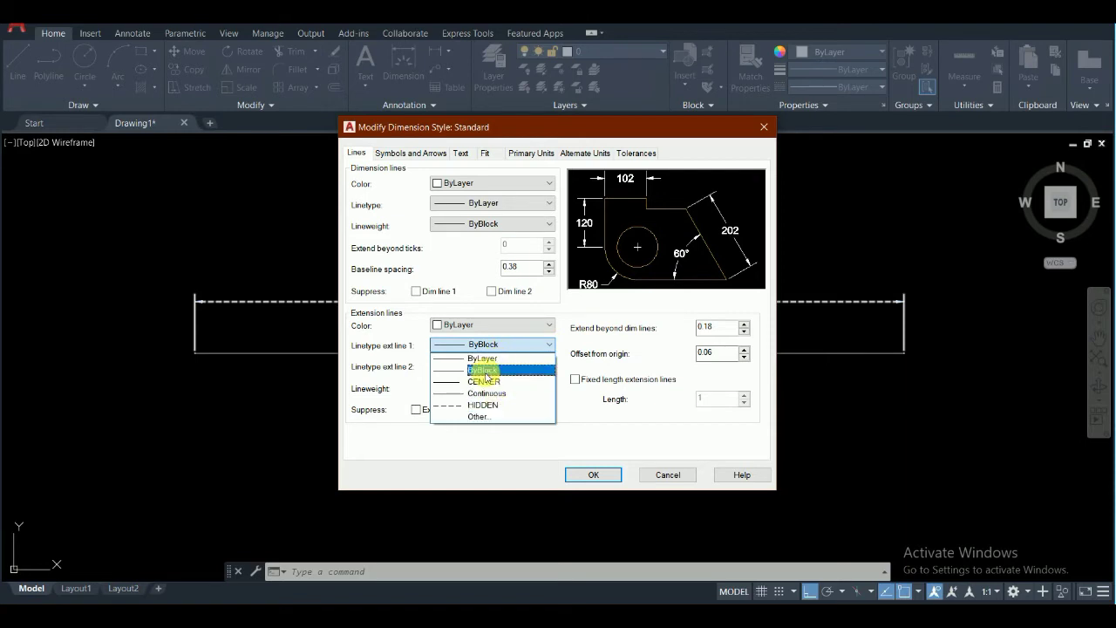
click(548, 345)
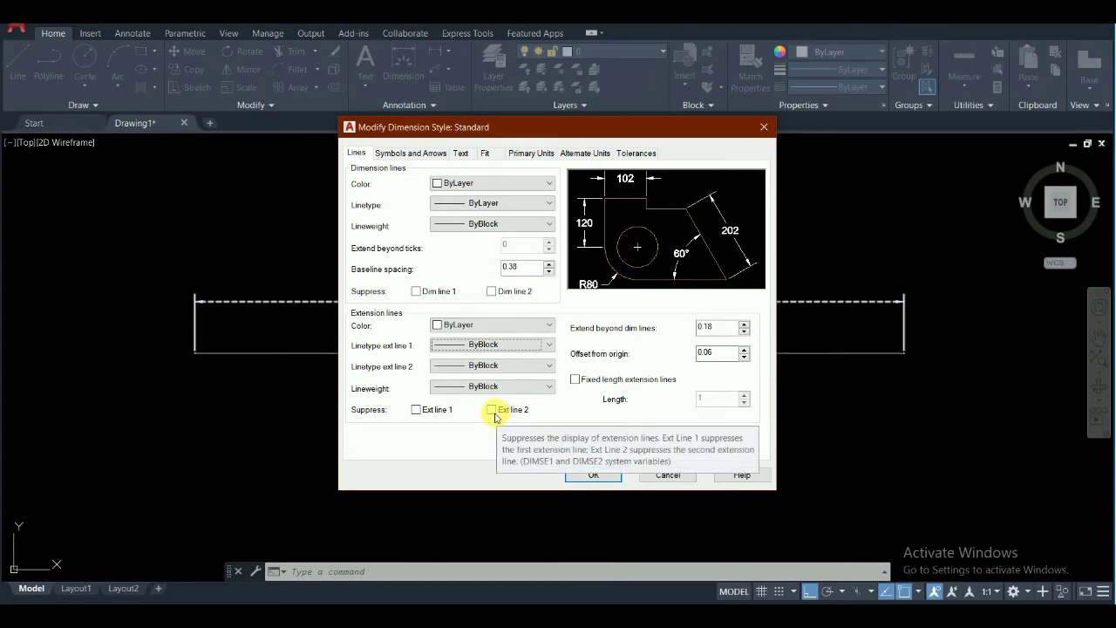
Step: Try suppressing extension lines 1 and 2, and turn both suppressions off again
click(417, 410)
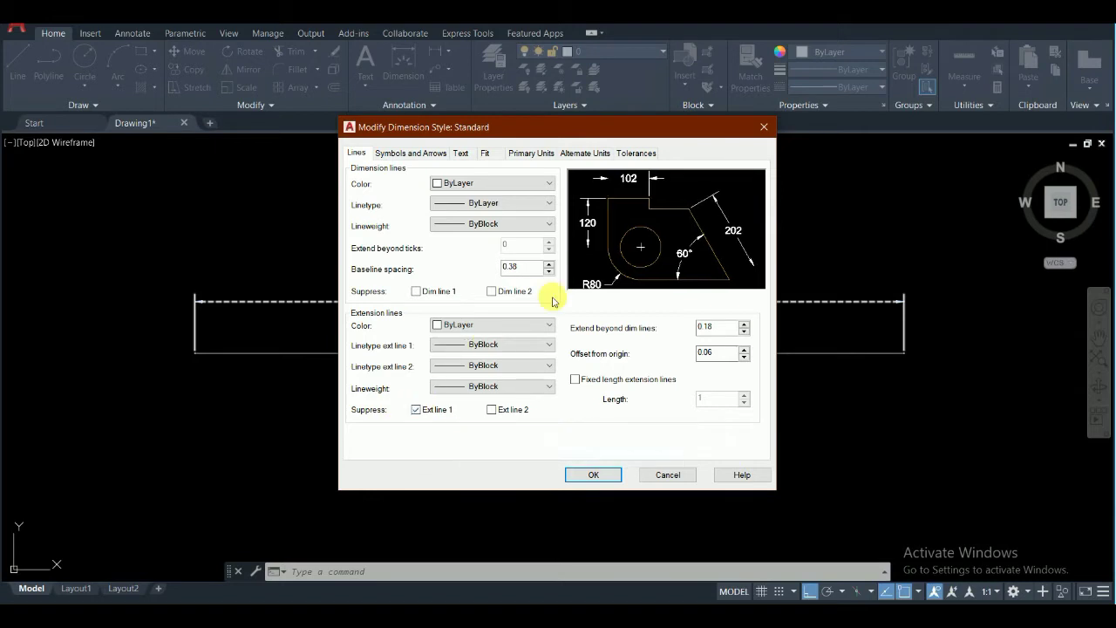
click(493, 411)
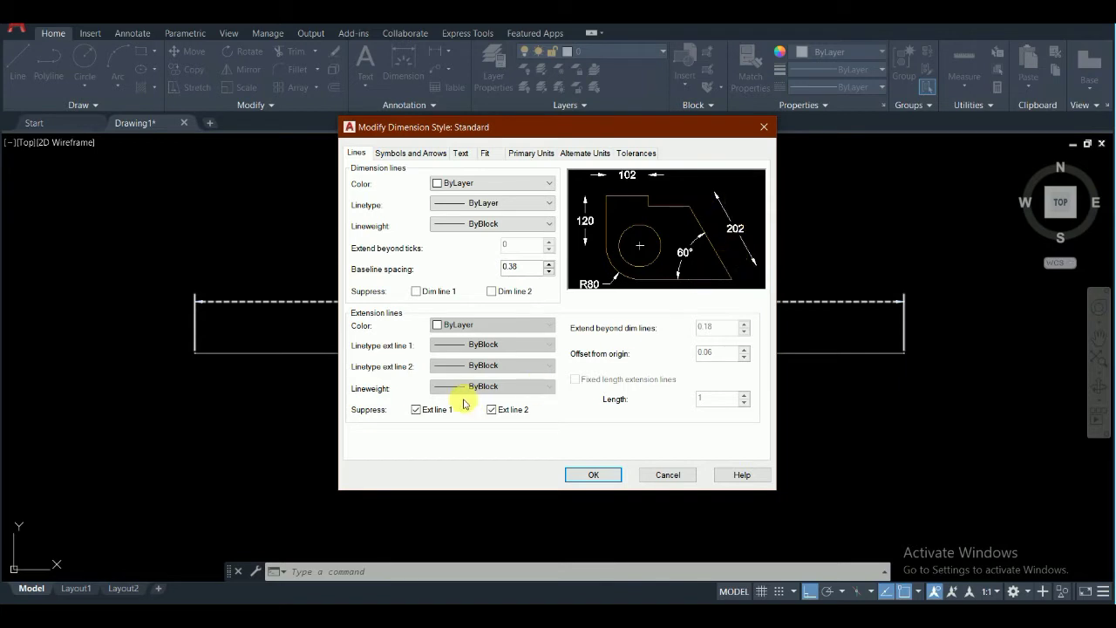
click(490, 411)
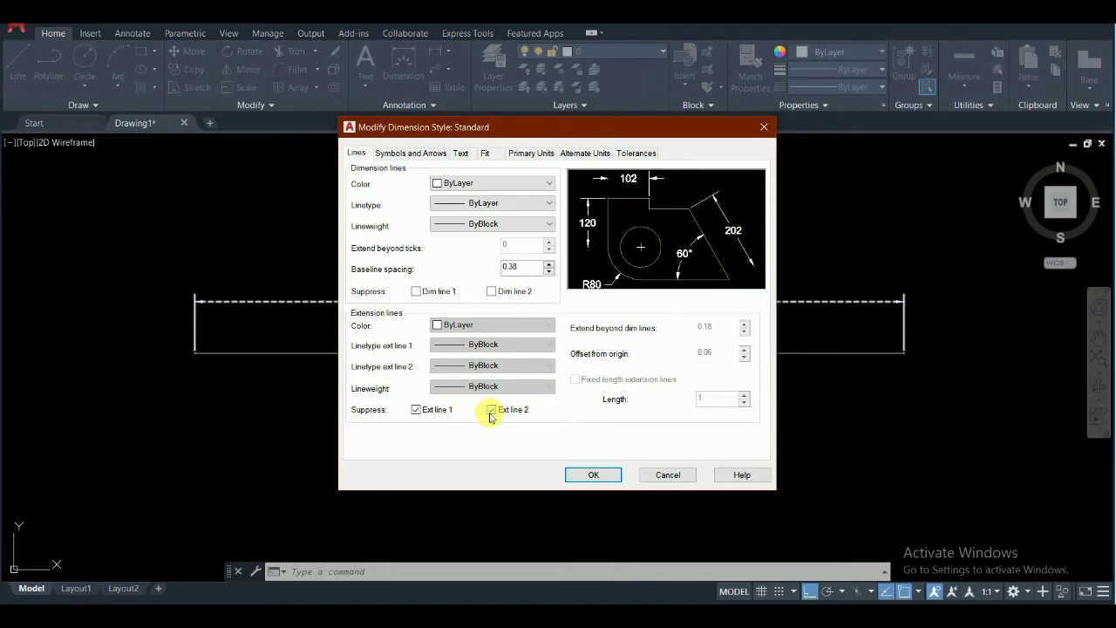
click(416, 410)
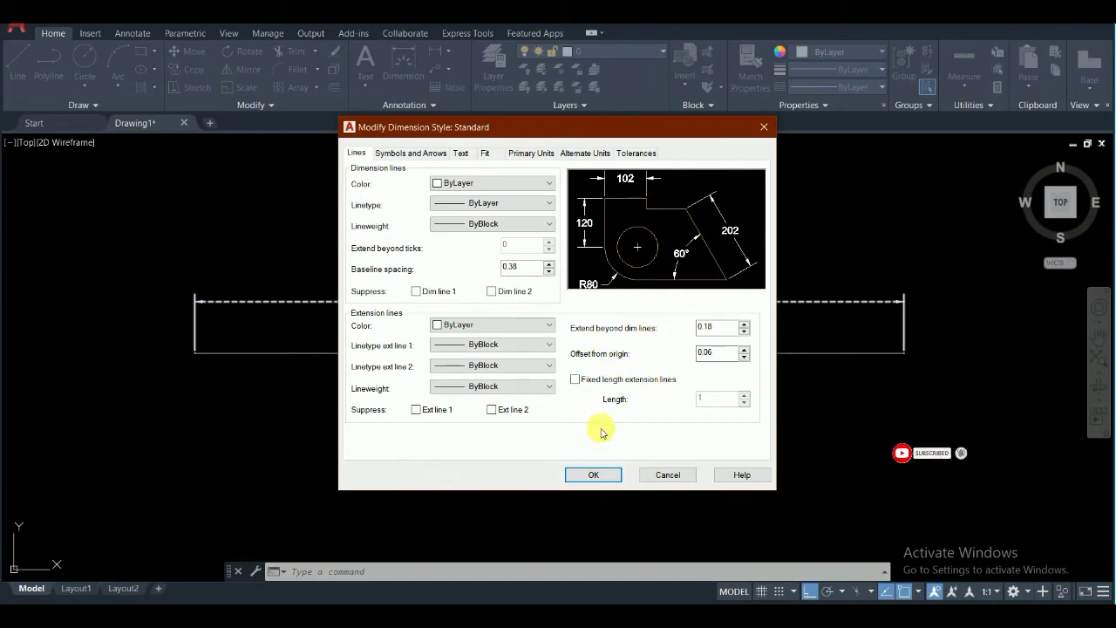
Step: Try fixed length extension lines with a length of 1, and turn the option off again
click(575, 380)
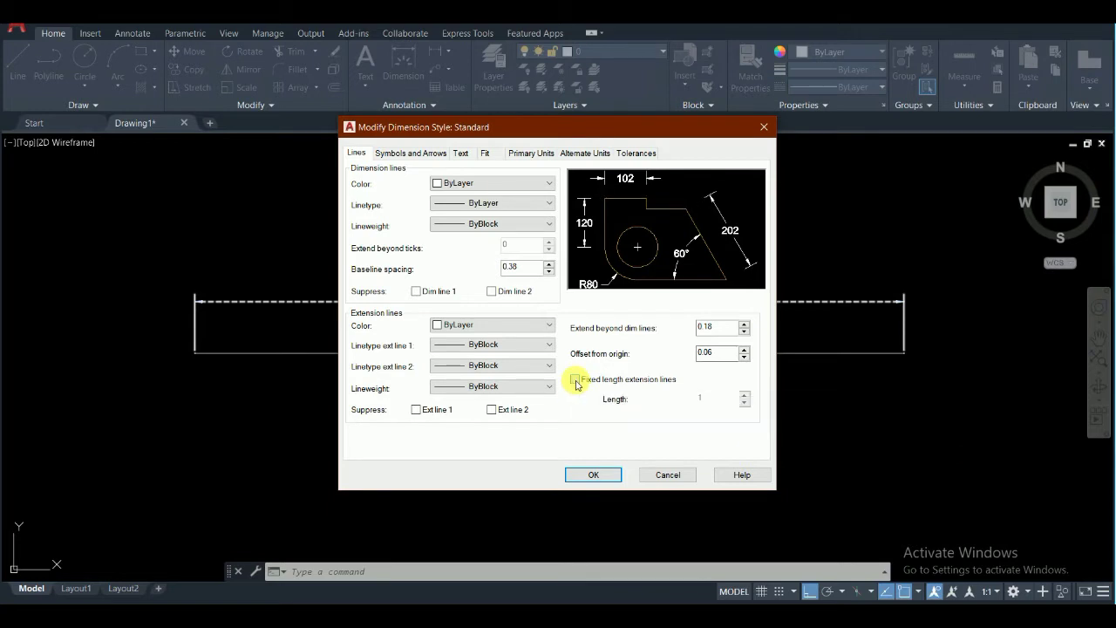
double_click(696, 399)
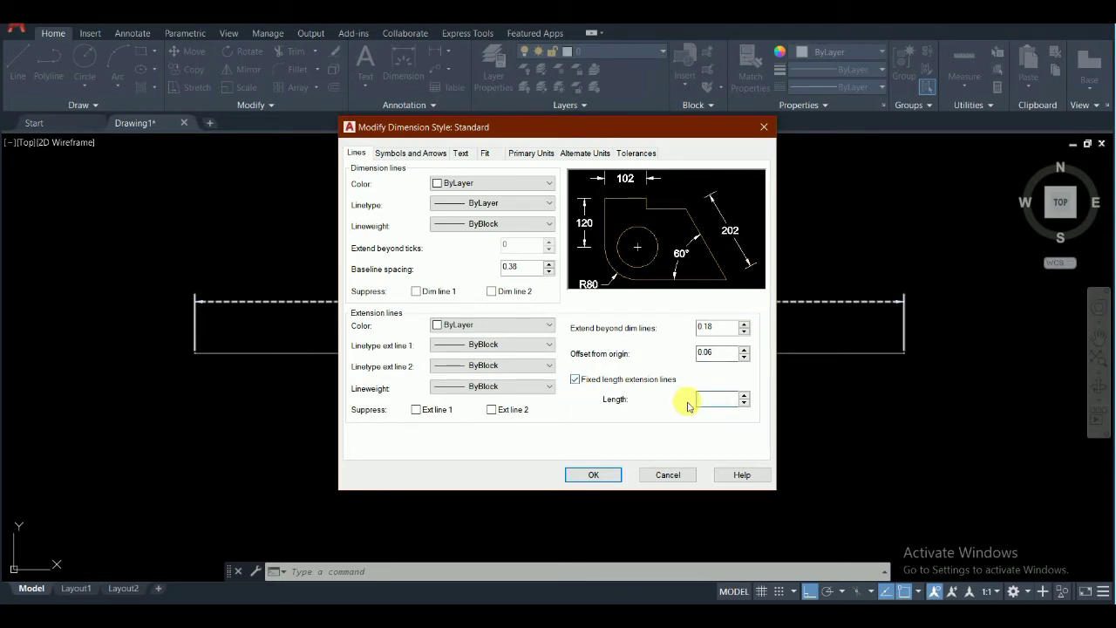
text(1)
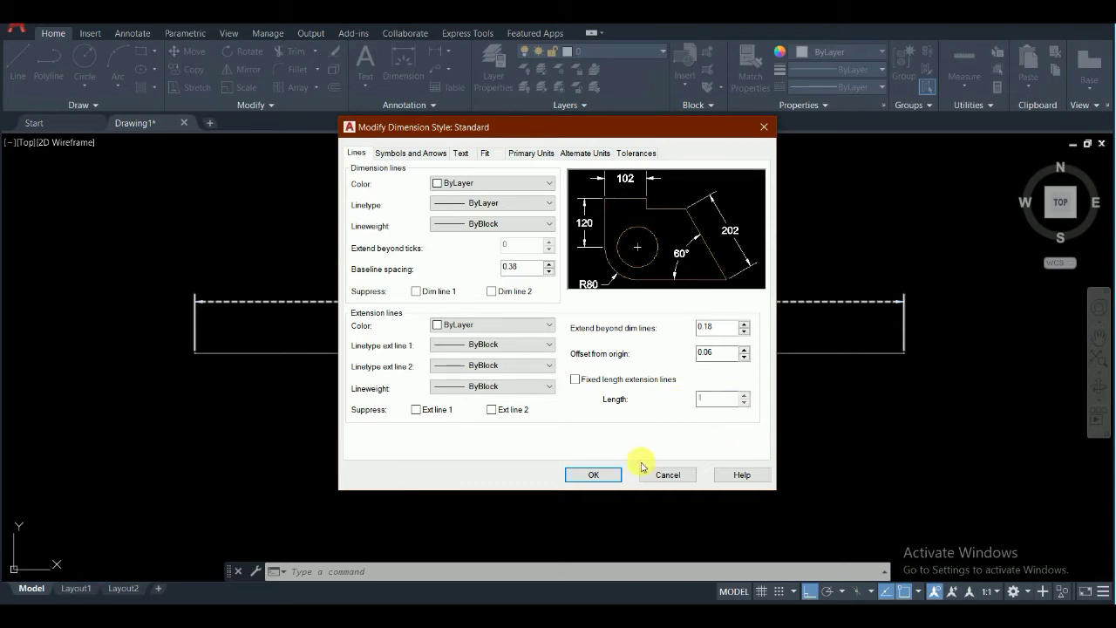
Step: Examine the available types for the first and second arrowheads in the style's symbol and arrow settings
click(416, 156)
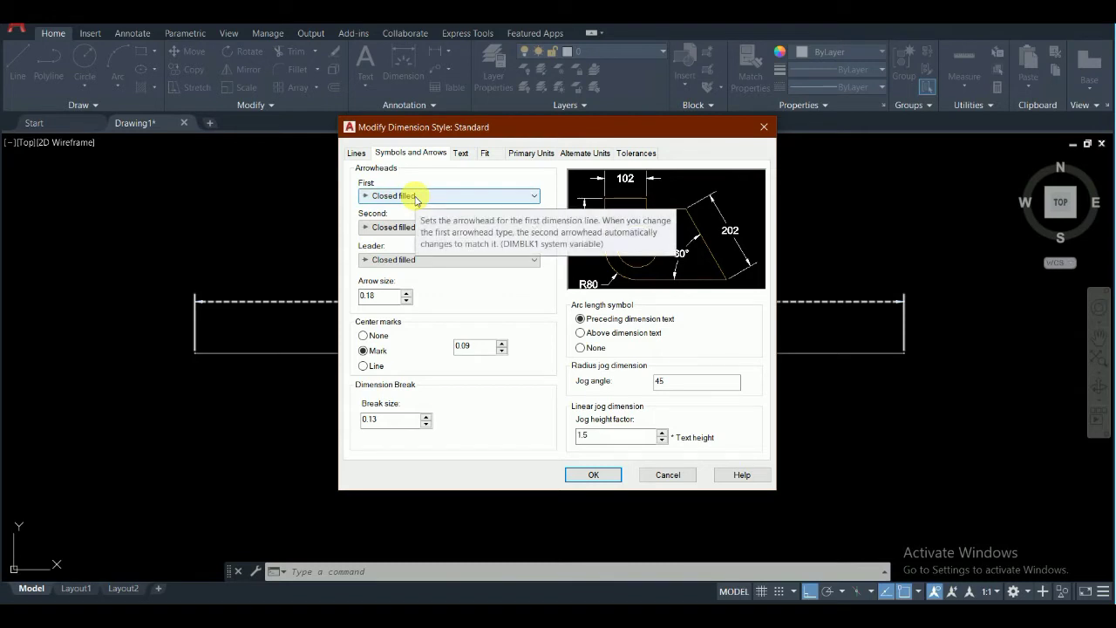
click(443, 197)
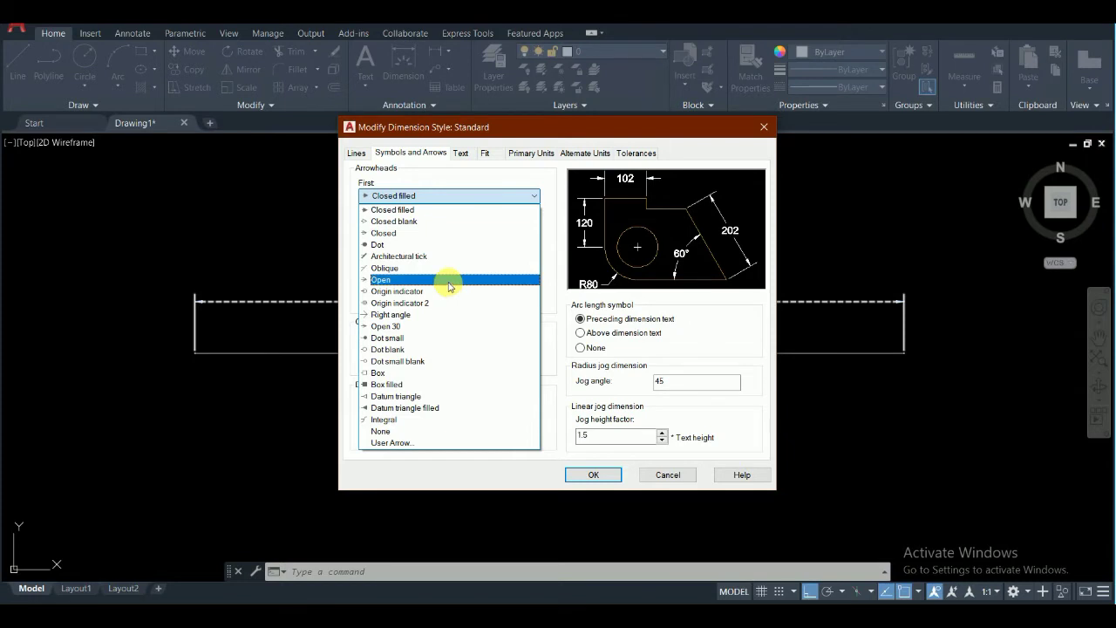
click(521, 195)
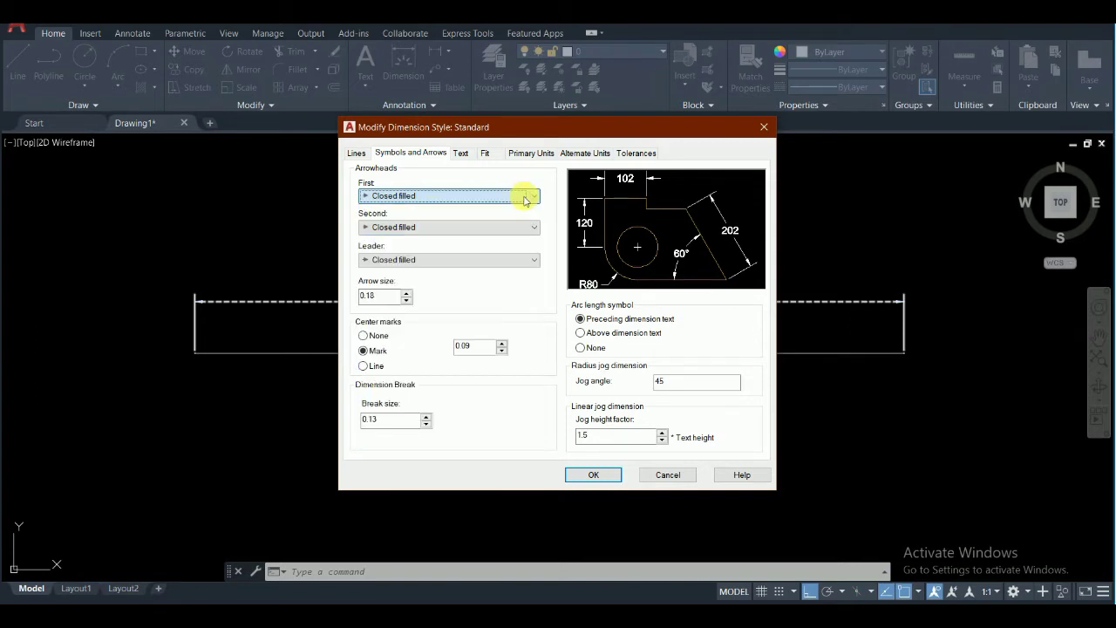
click(453, 229)
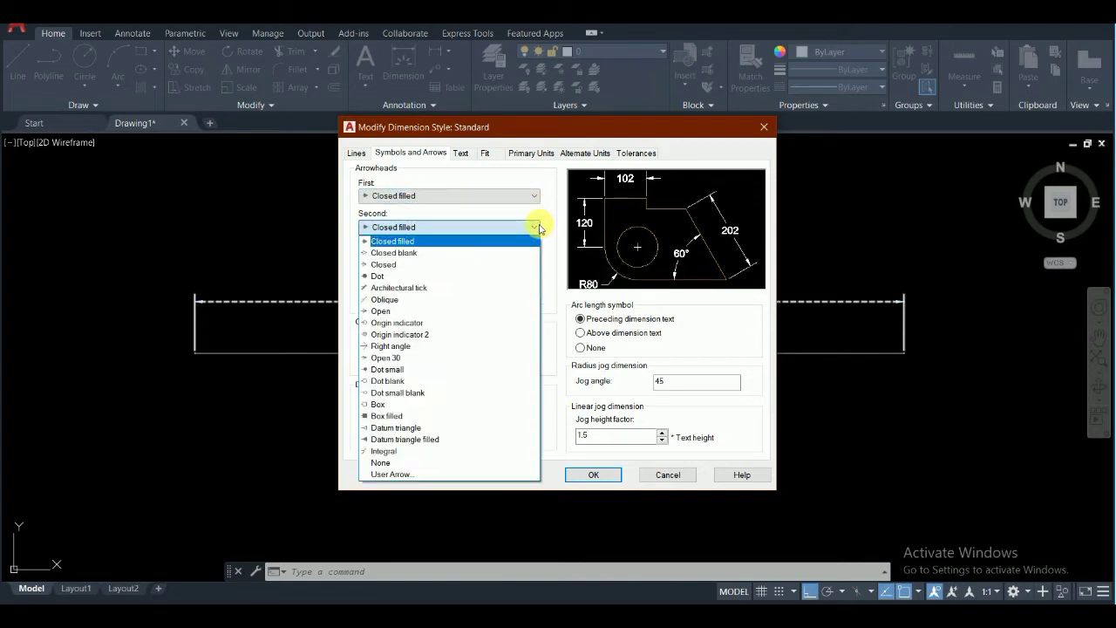
click(534, 228)
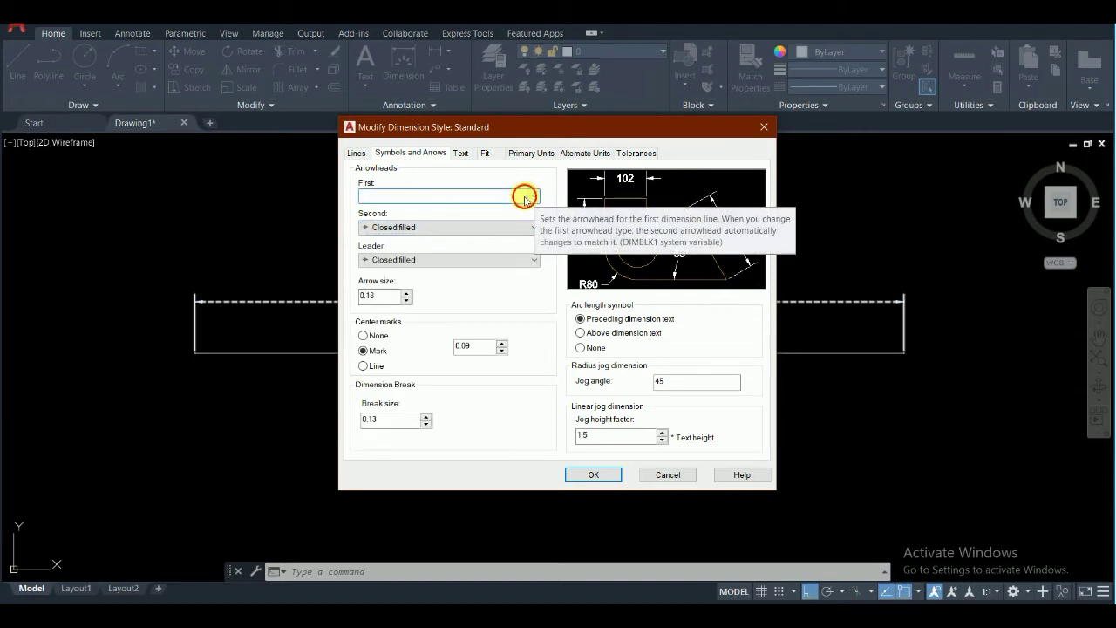
Step: Try Oblique as the first arrowhead with Closed filled as the second, and set the first back to Closed filled
click(468, 196)
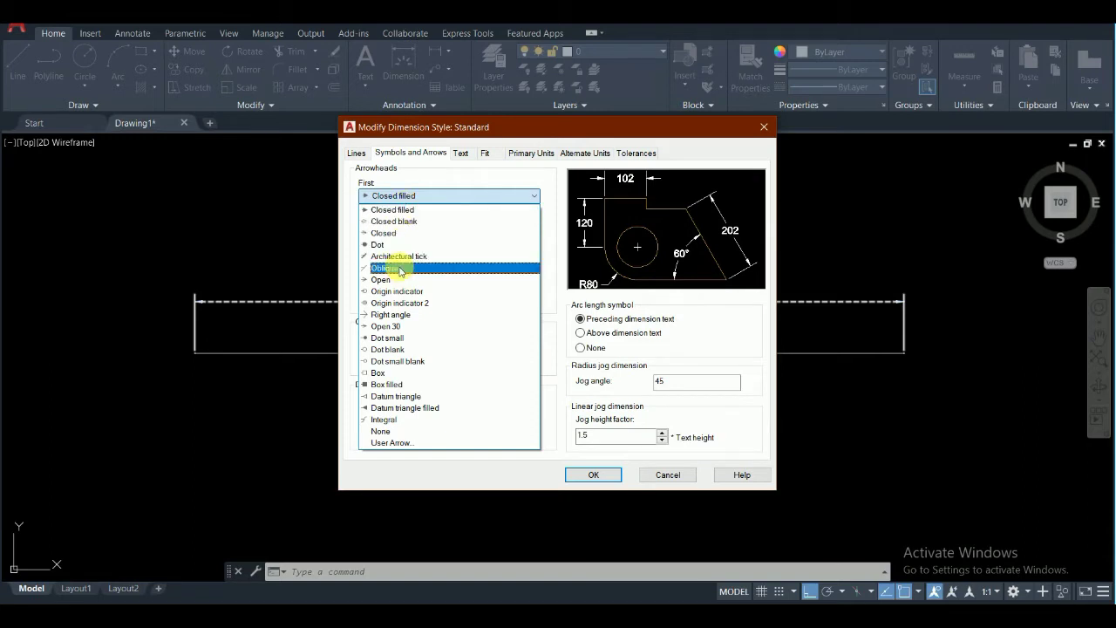
click(403, 272)
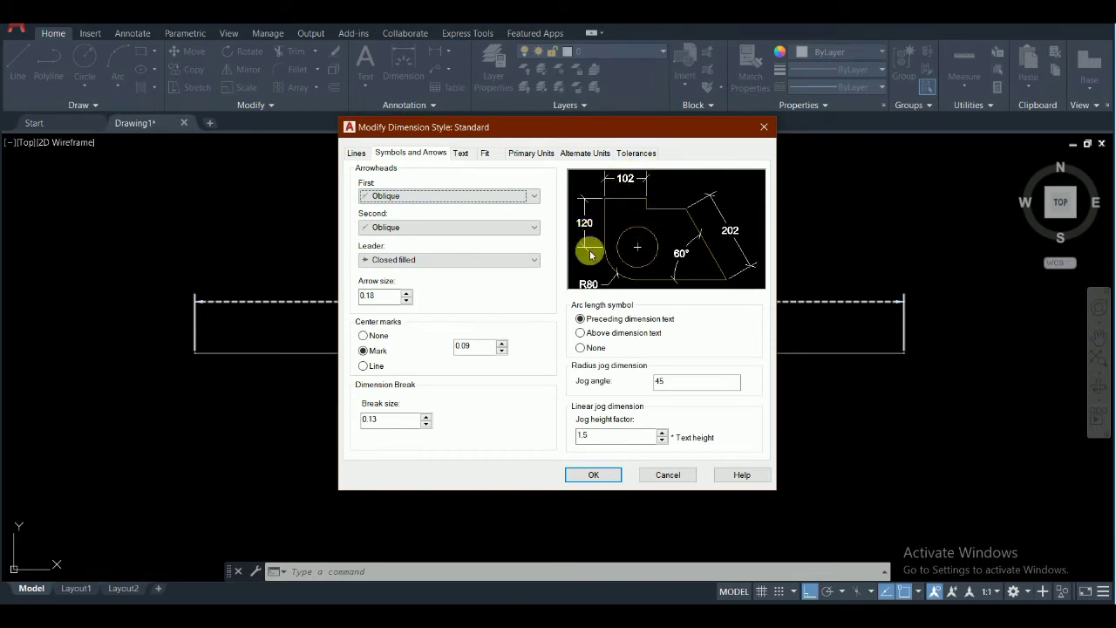
click(531, 230)
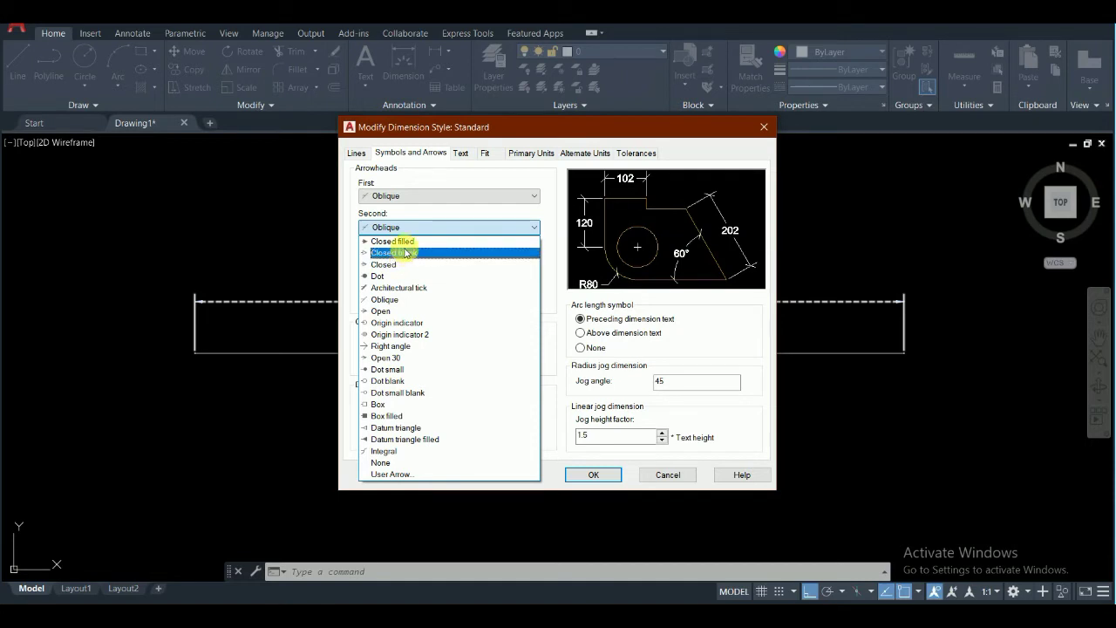
click(408, 242)
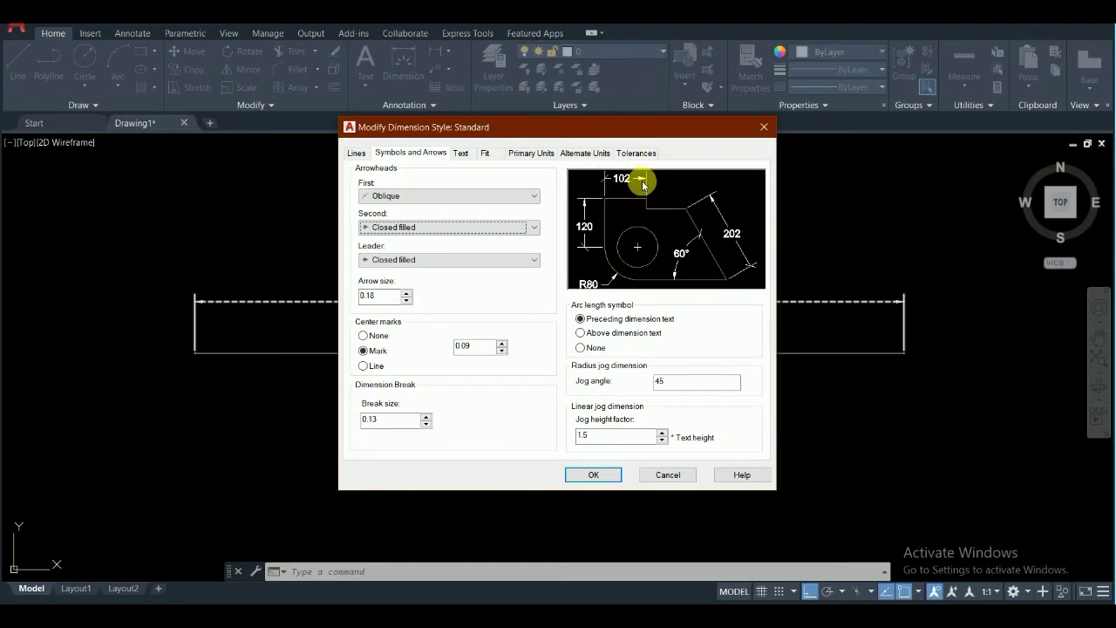
click(532, 199)
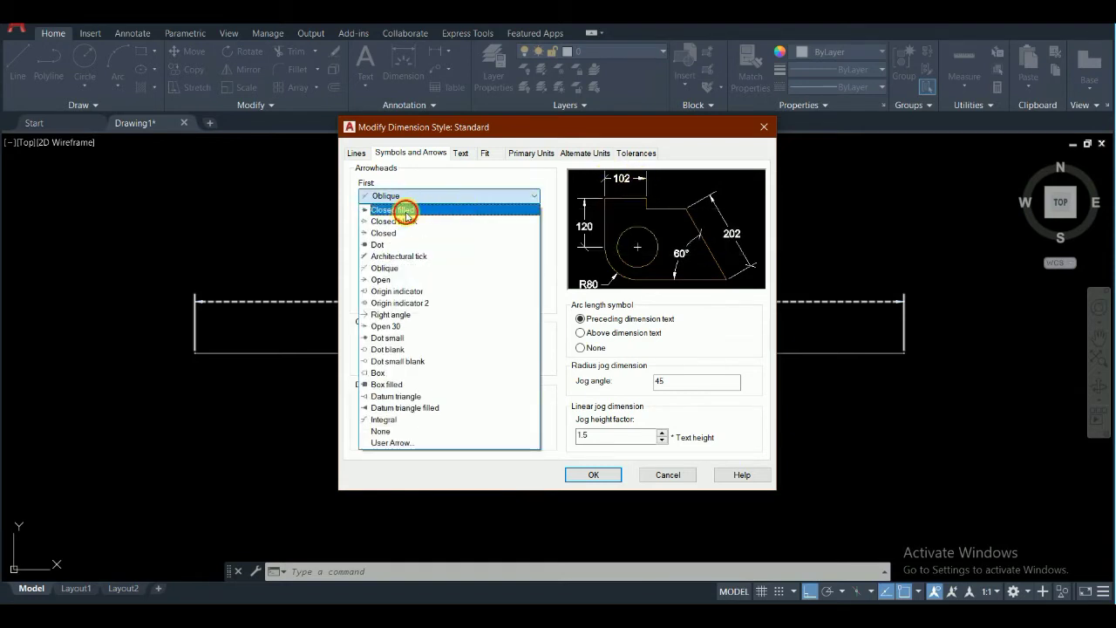
click(406, 212)
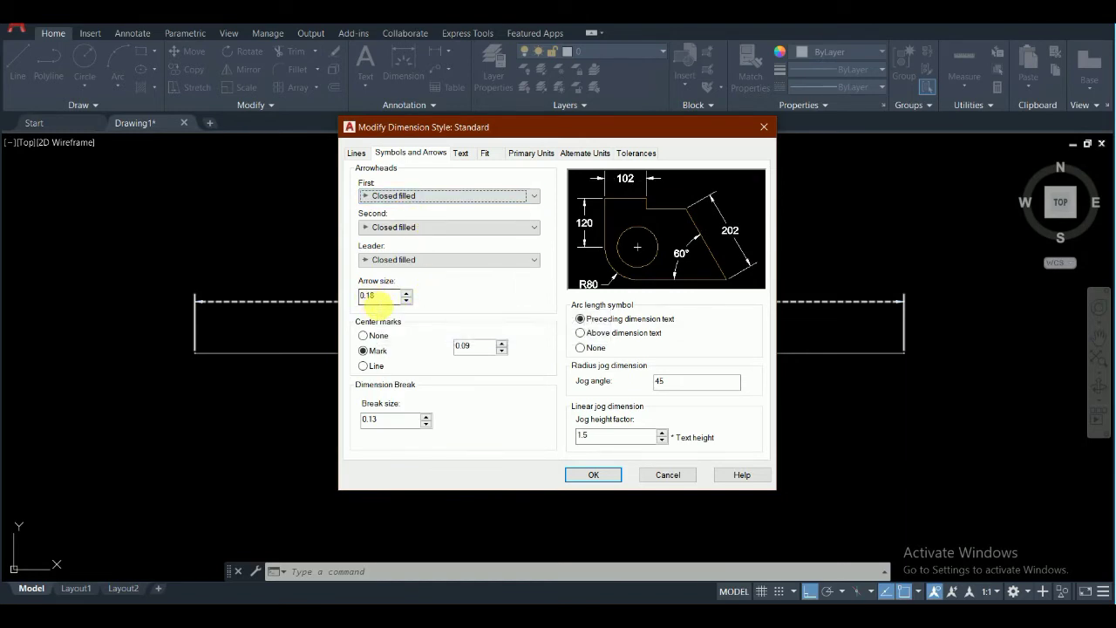
Step: Try an arrow size of 1 in the Standard style, and reopen the style to set the size back to 0.18
double_click(377, 296)
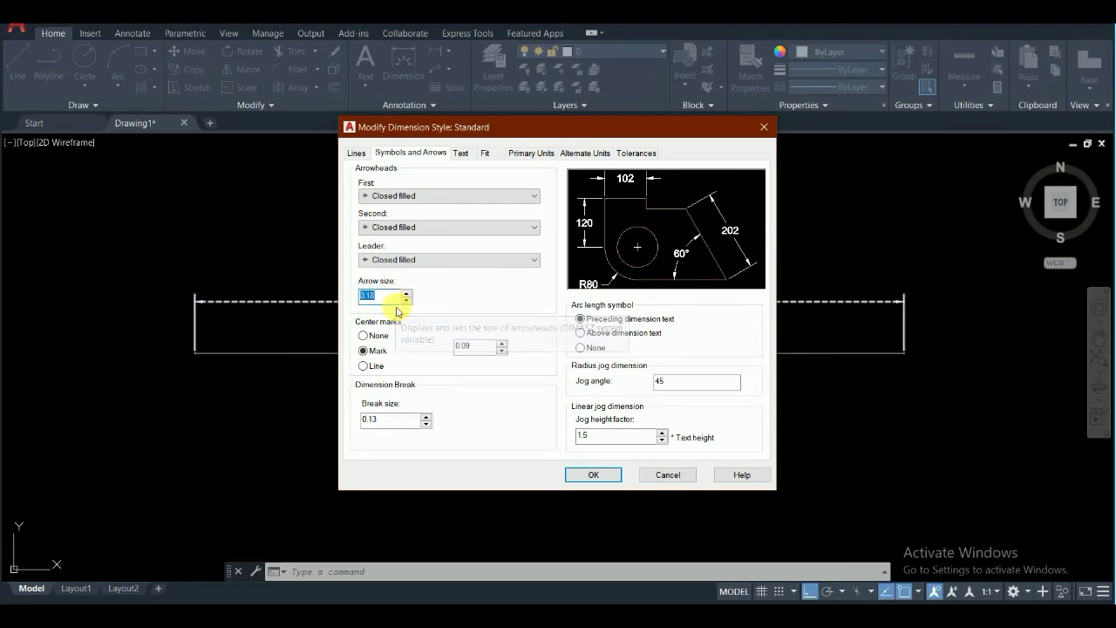
click(593, 474)
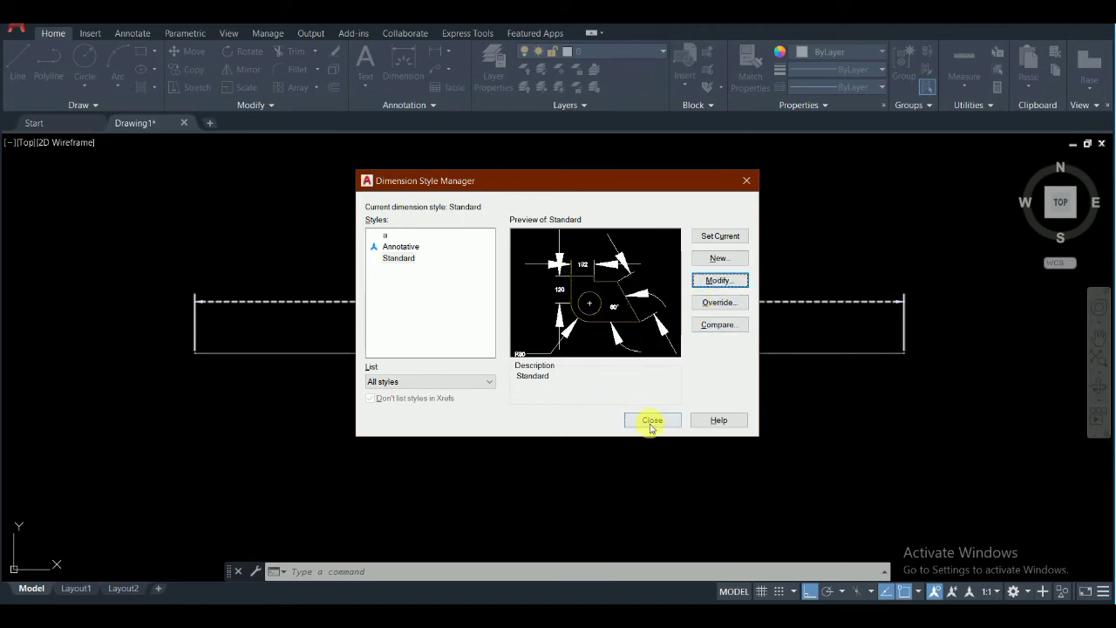
click(705, 282)
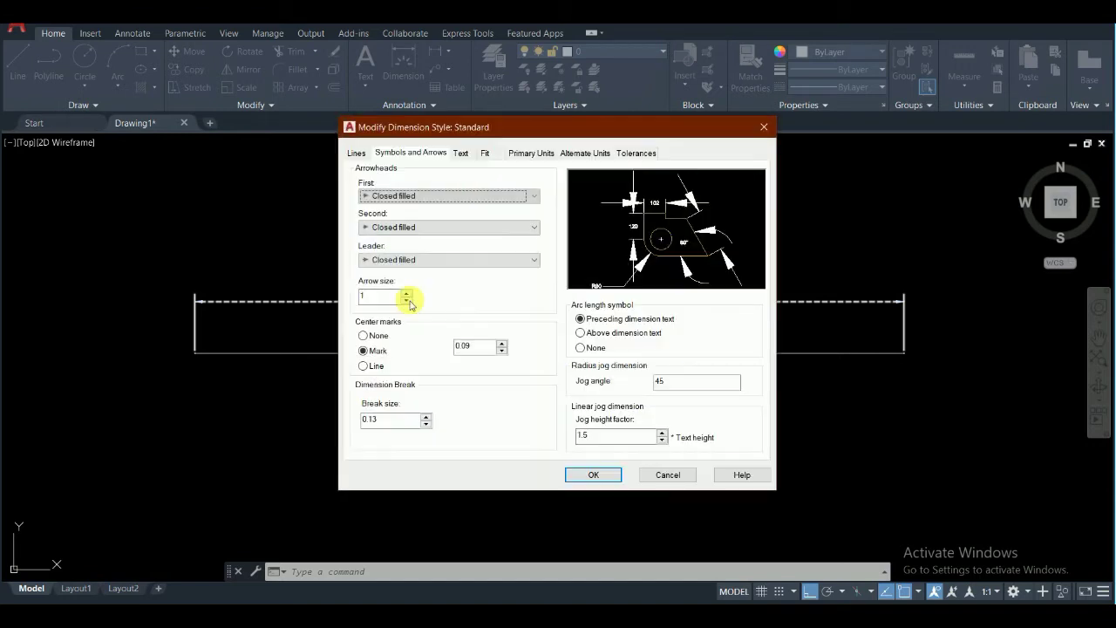
double_click(380, 297)
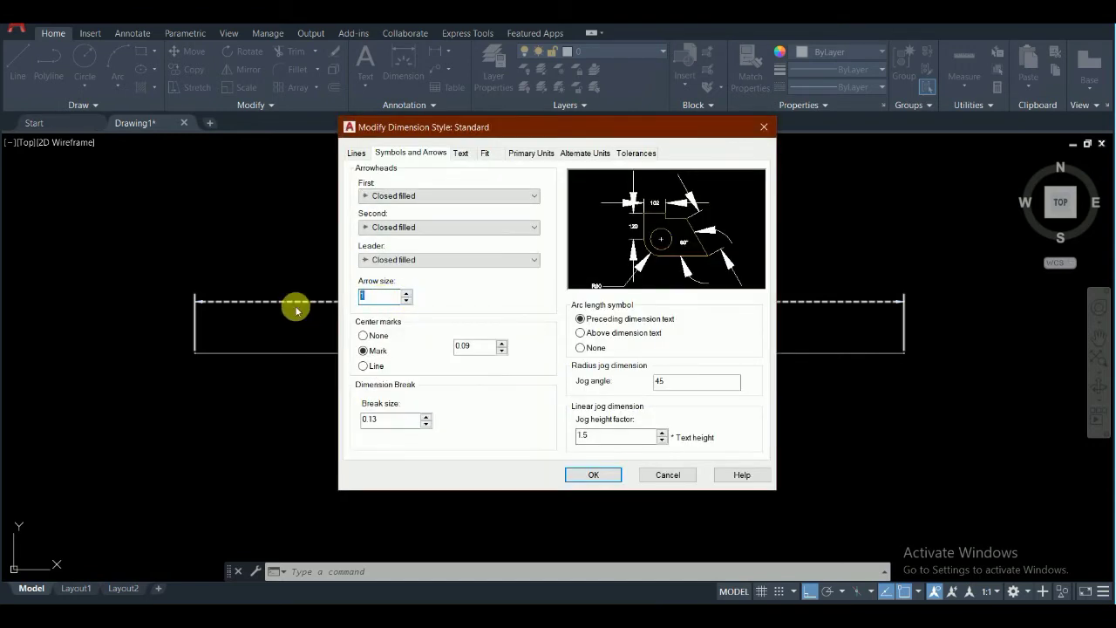
key(BackSpace)
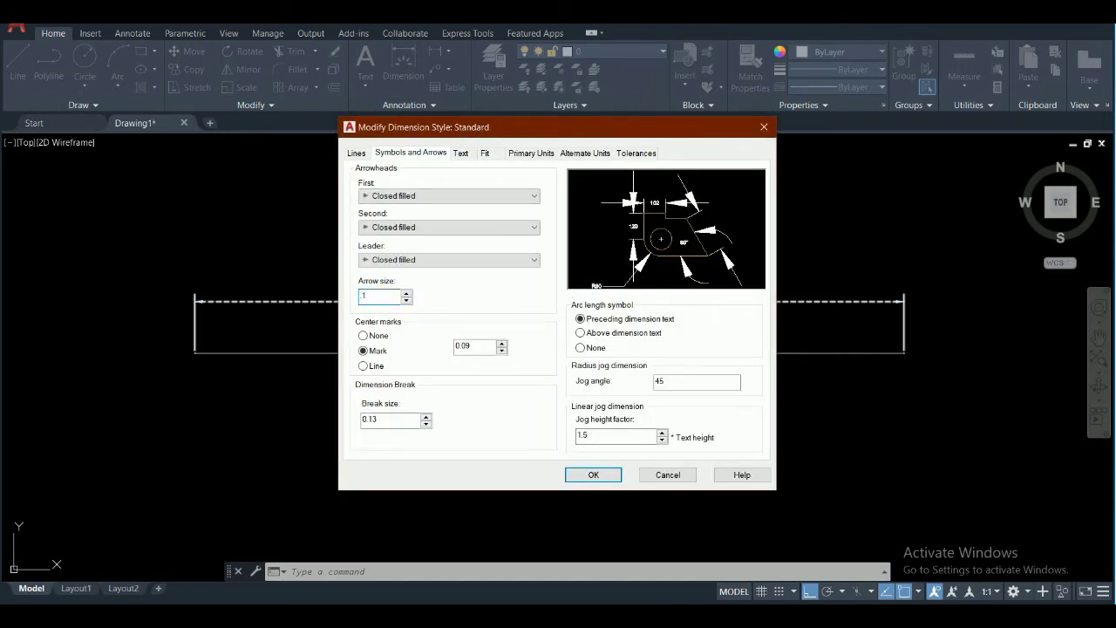
click(590, 476)
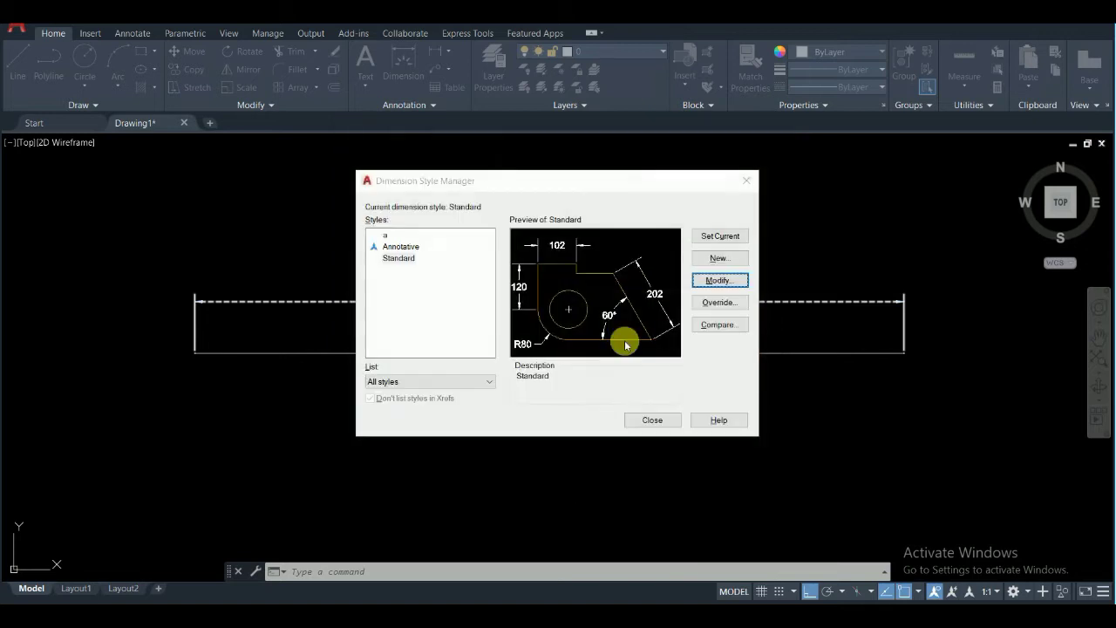
Step: Try the None and Mark center marks in the Standard style, choose Line, and set the style current
click(719, 280)
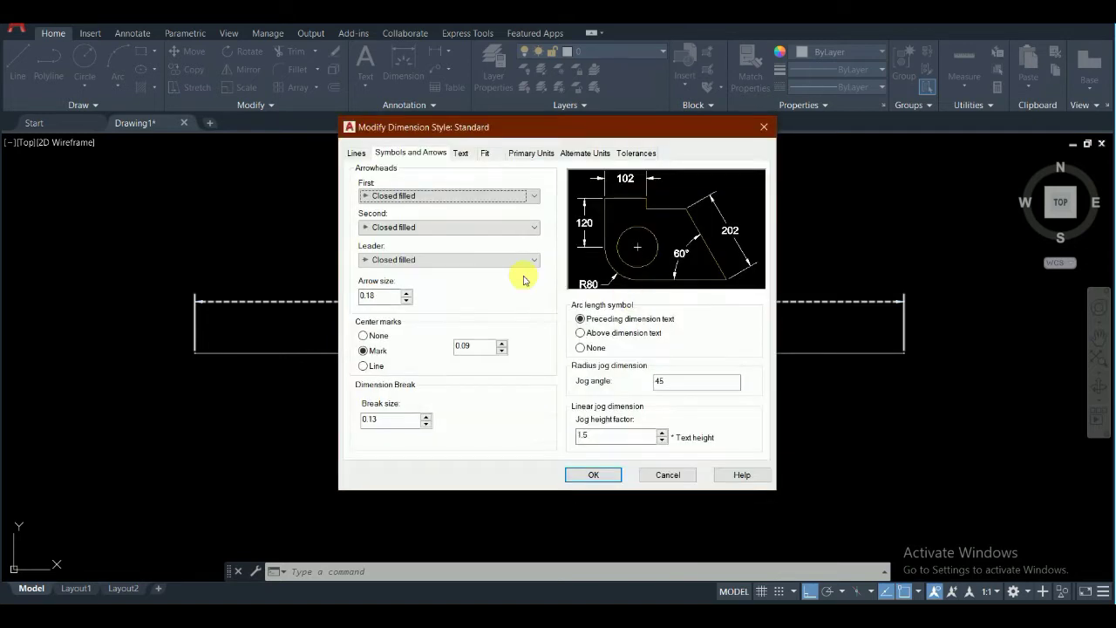
click(363, 336)
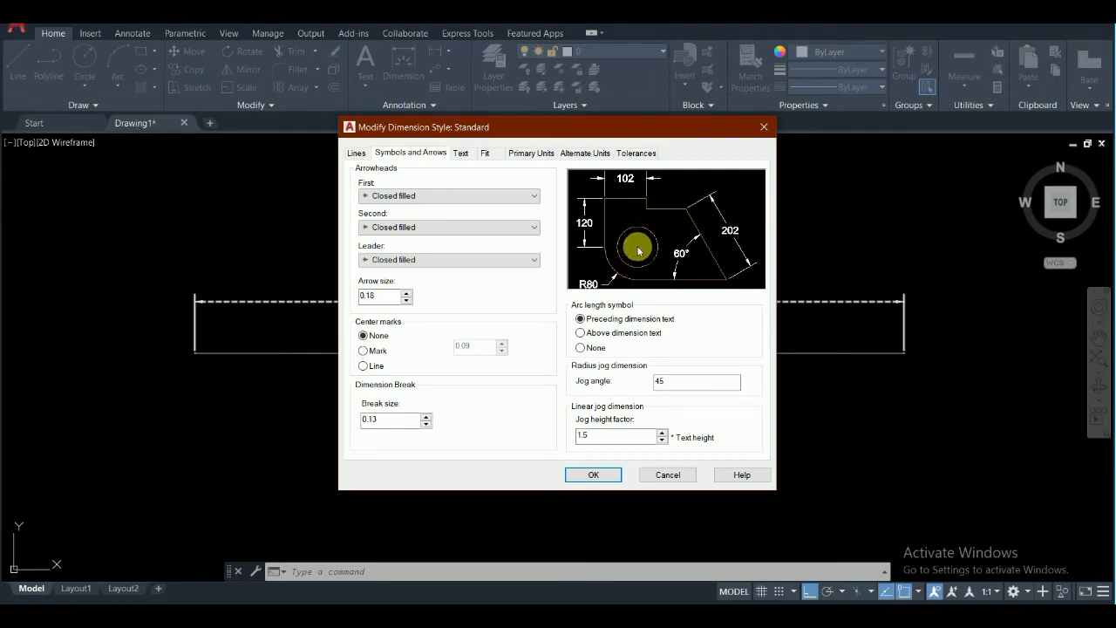
click(363, 351)
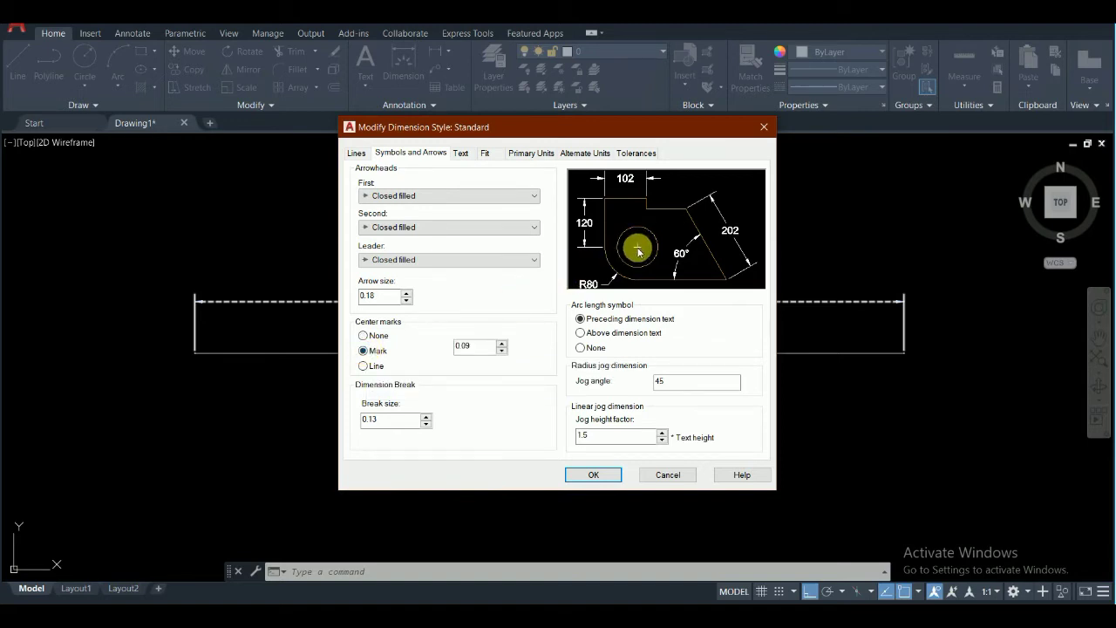
click(364, 365)
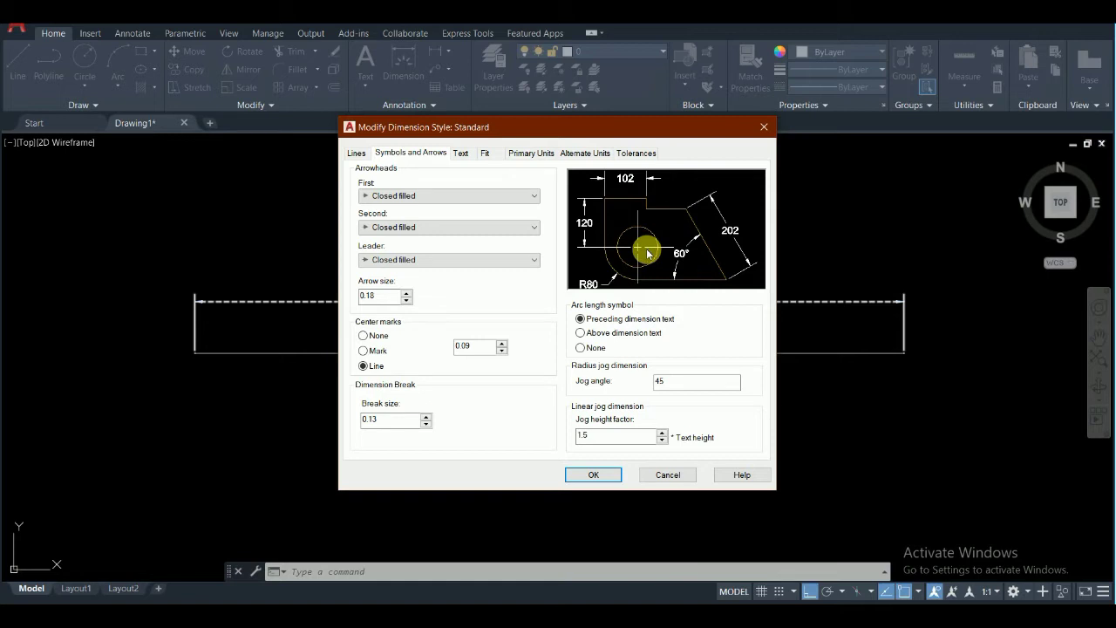
click(607, 476)
click(717, 236)
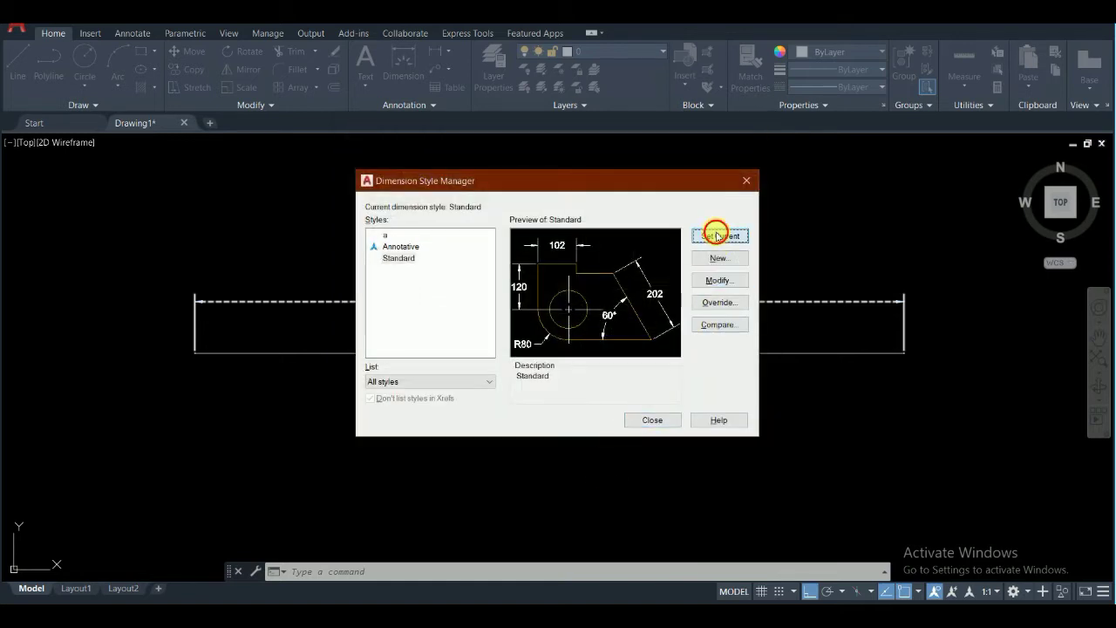
Step: Close the dimension style manager and draw a circle about 523 in diameter, above and beyond the right end of the dimensioned line
click(645, 418)
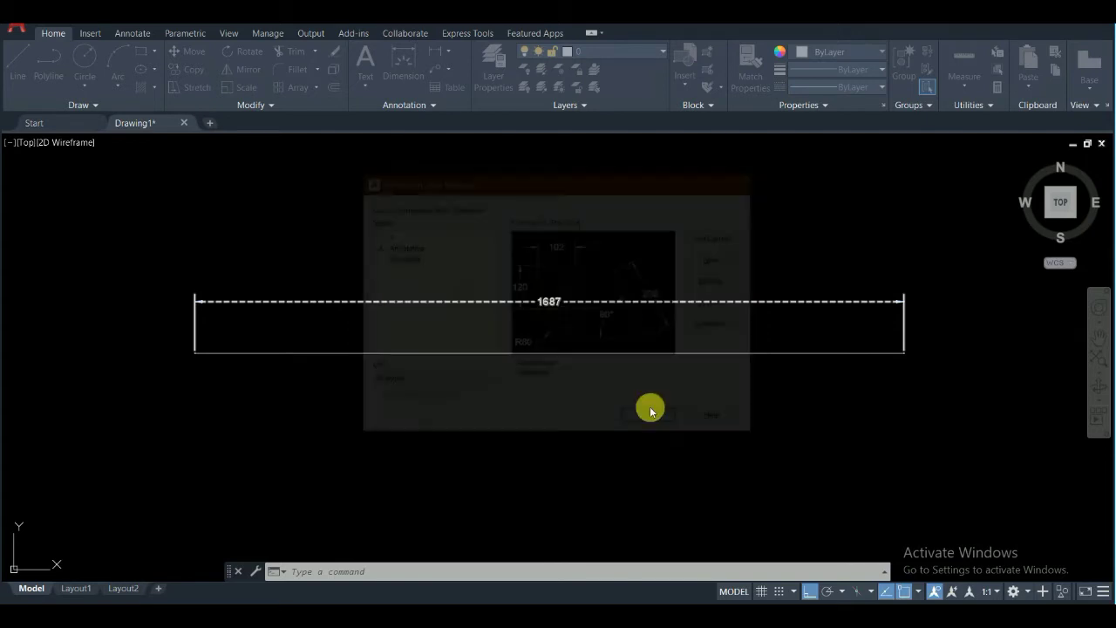
middle_drag(753, 340, 414, 413)
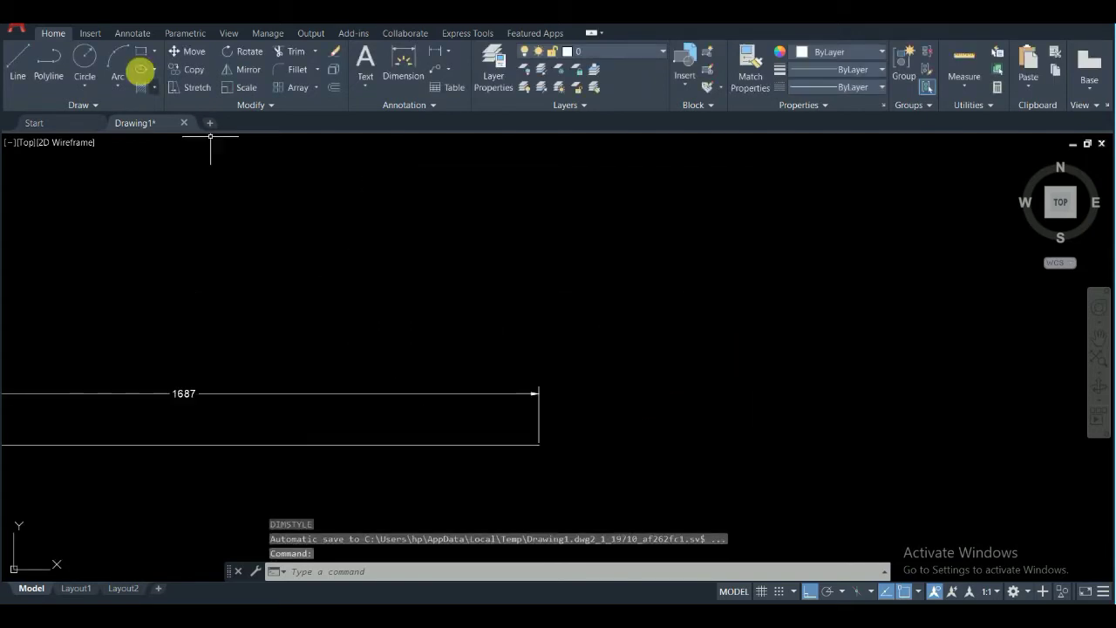
click(90, 66)
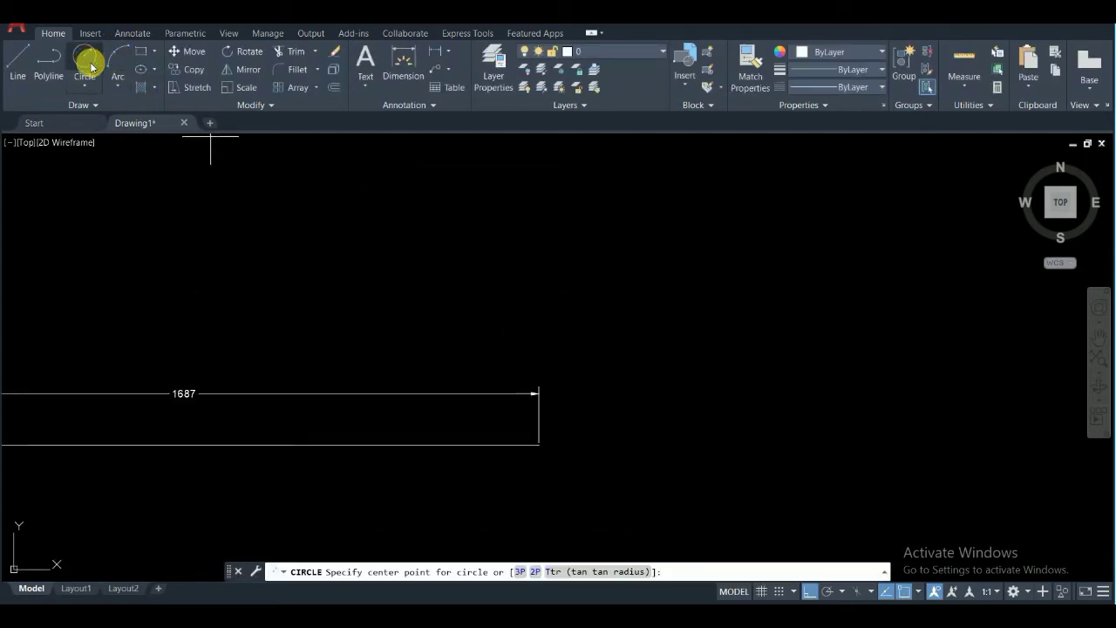
click(677, 319)
click(787, 342)
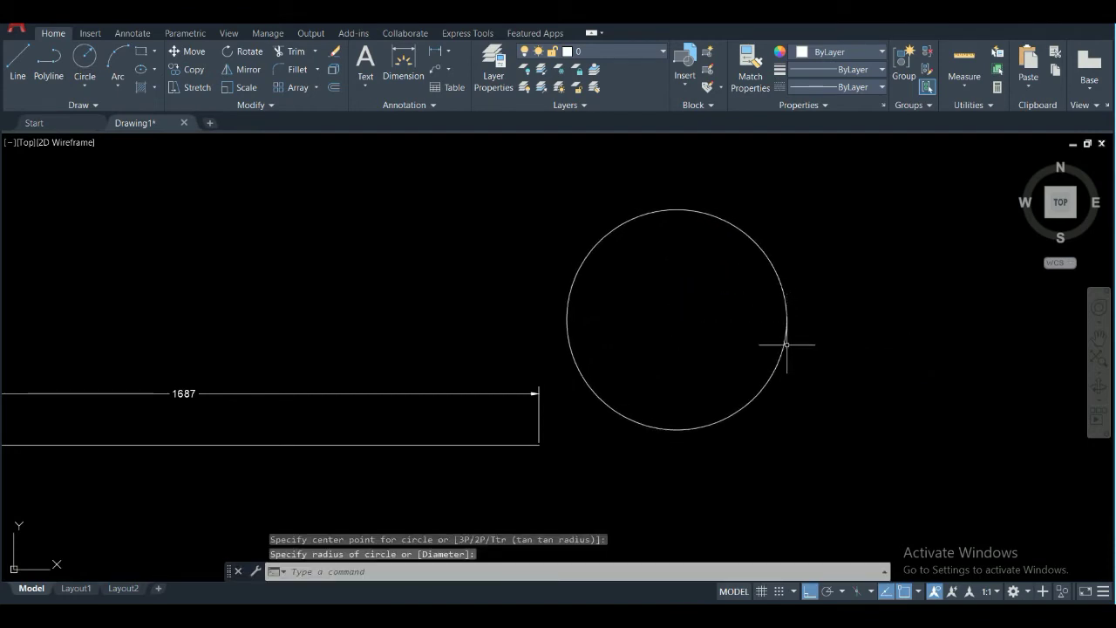
Step: Add a diameter dimension to the circle, with its text outside the circle at the upper left
click(447, 51)
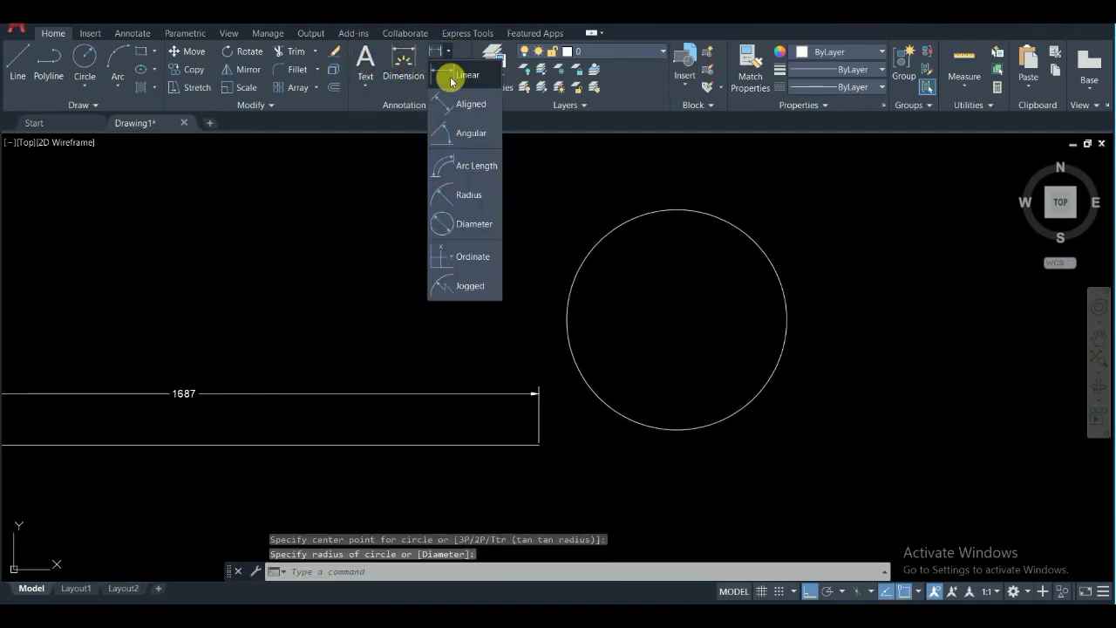
click(473, 222)
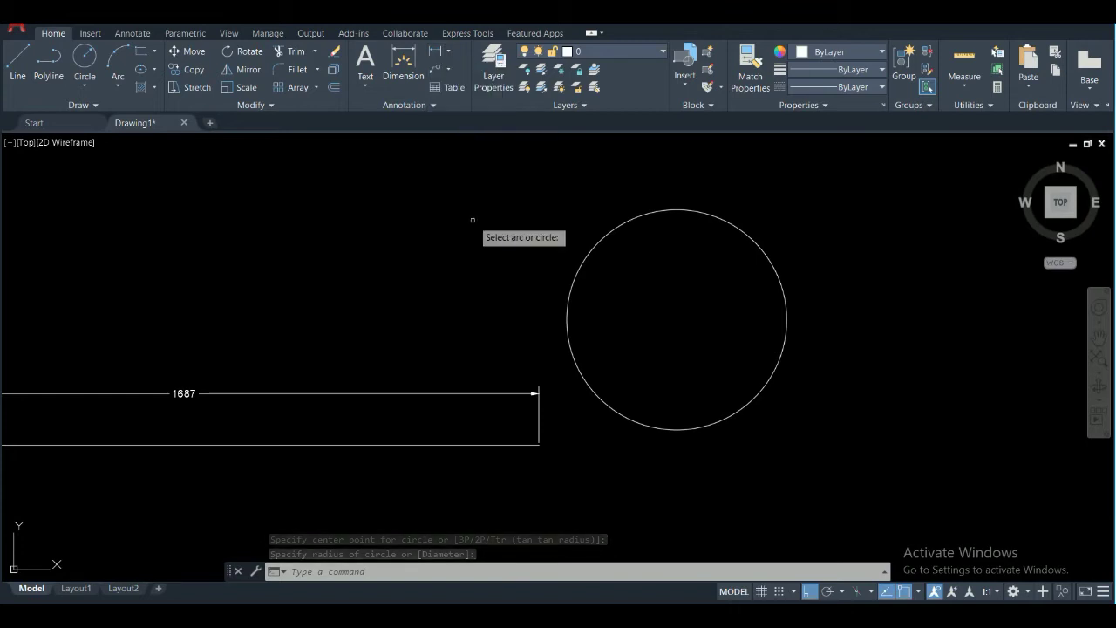
click(581, 259)
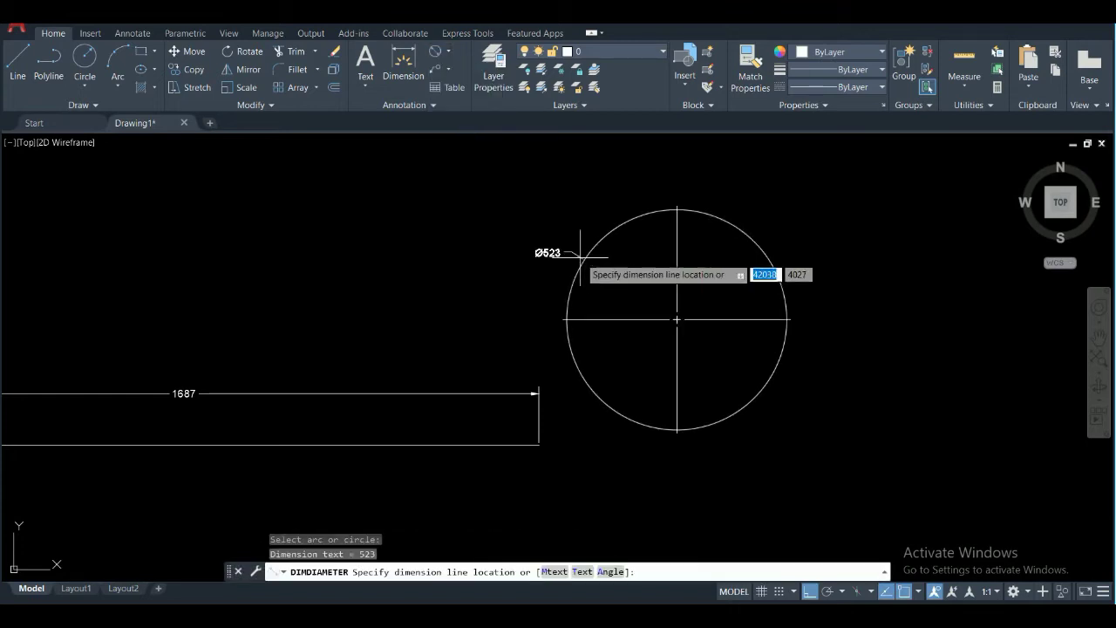
click(531, 219)
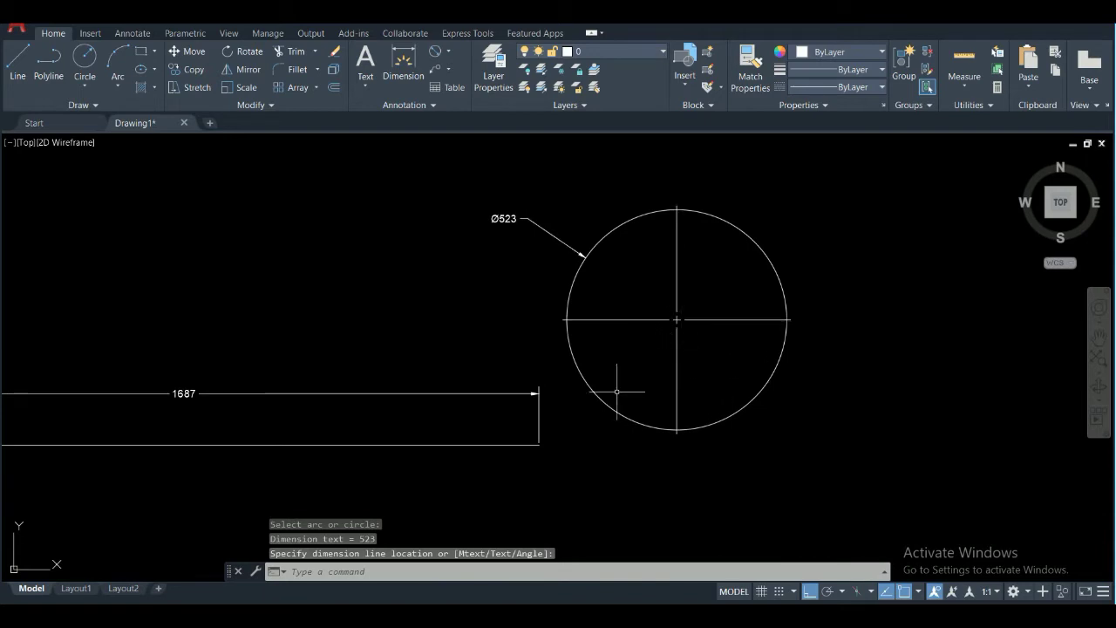
Step: Set the Standard dimension style's center marks to Mark and return to the drawing
text(d)
key(Return)
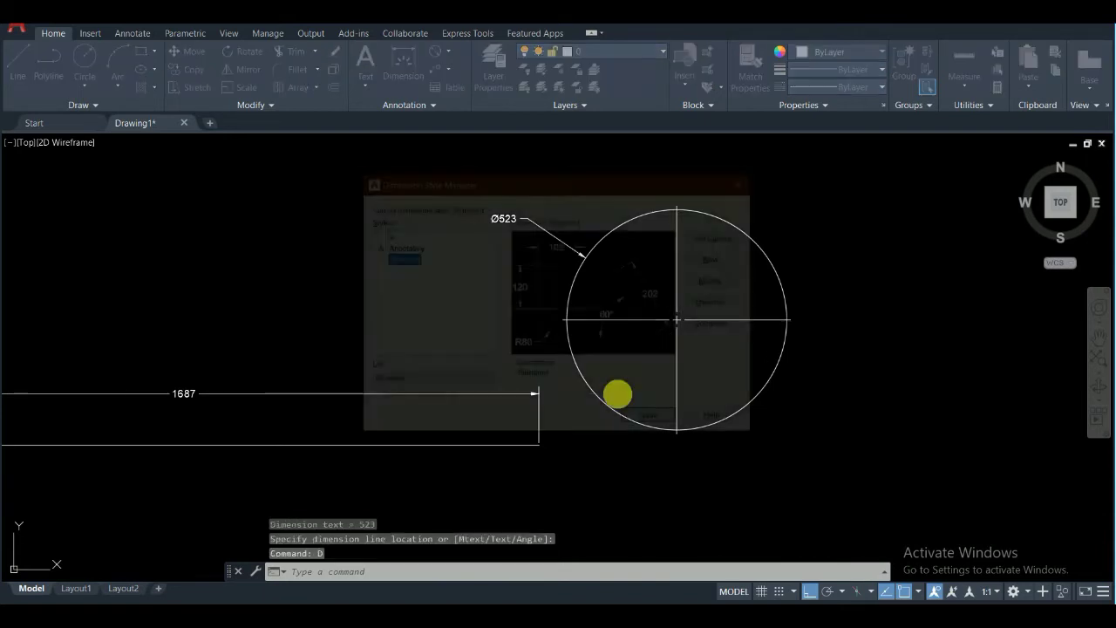
click(720, 281)
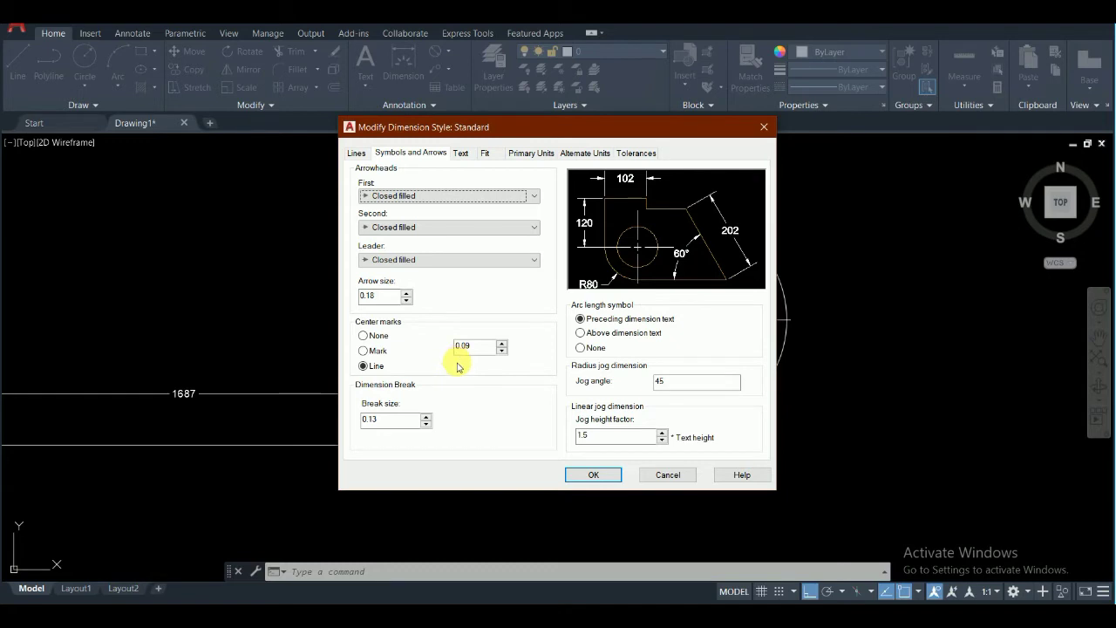
click(363, 350)
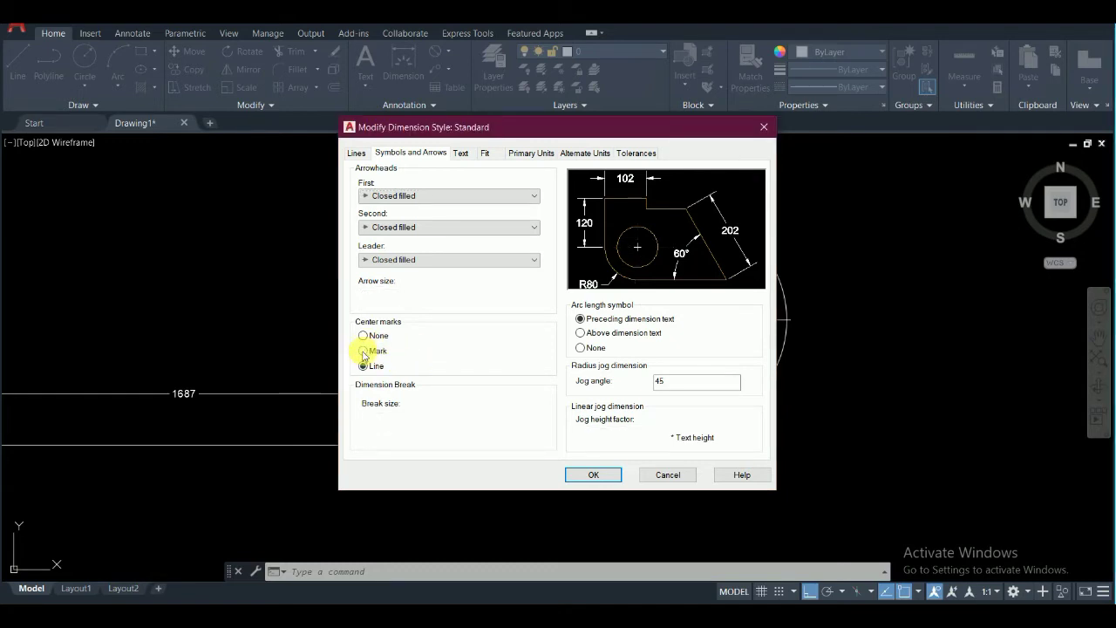
click(592, 475)
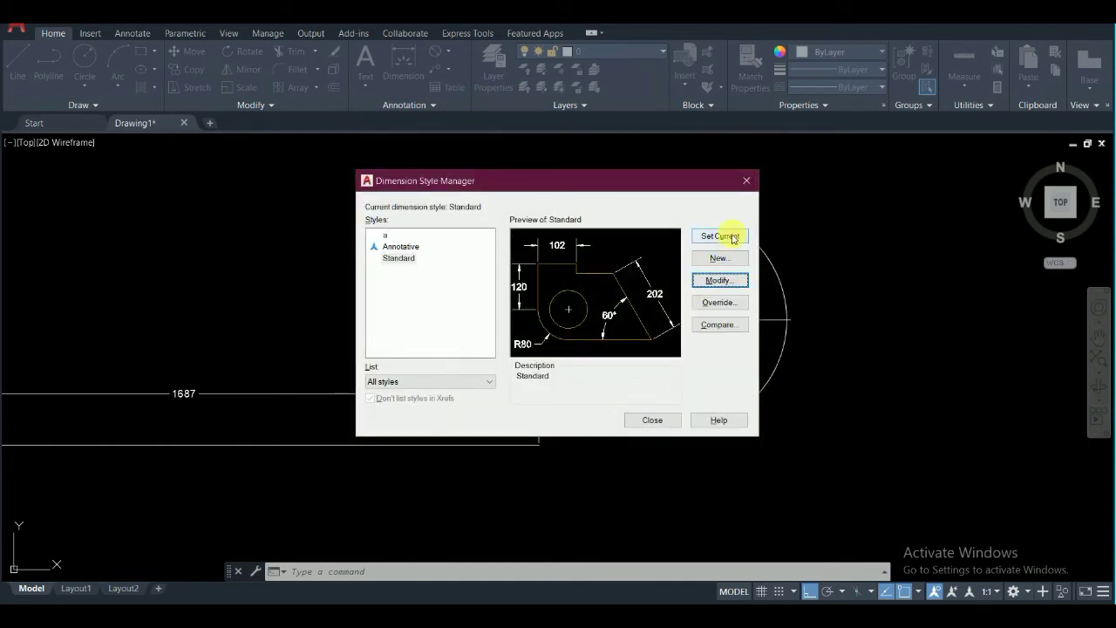
click(652, 420)
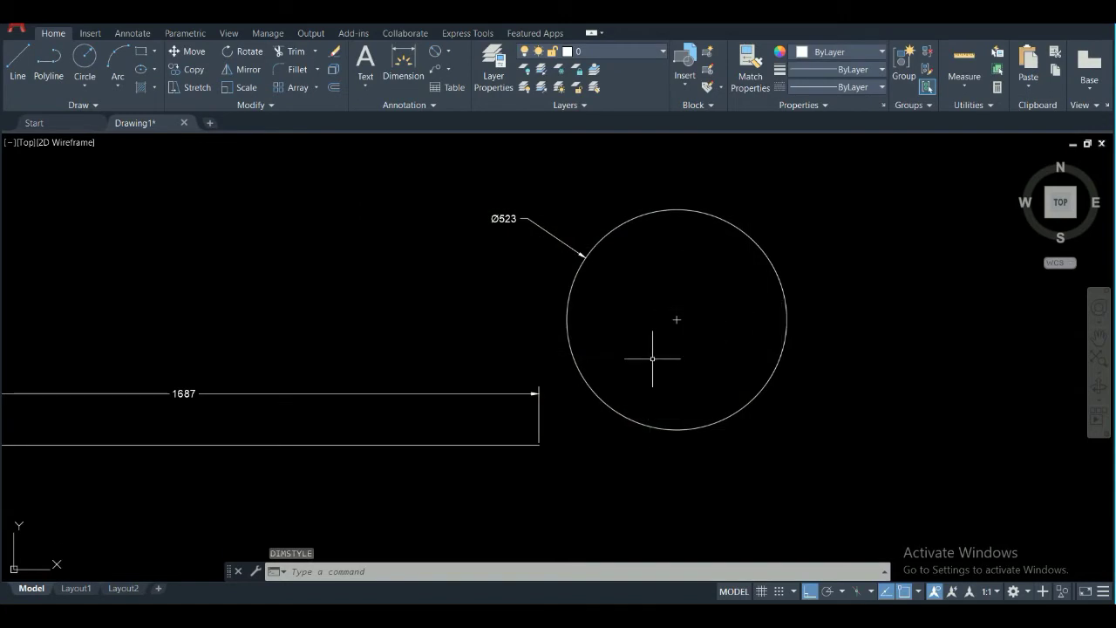
Step: Reopen the Standard dimension style for modification and open the text style used by its dimension text
key(Return)
click(718, 281)
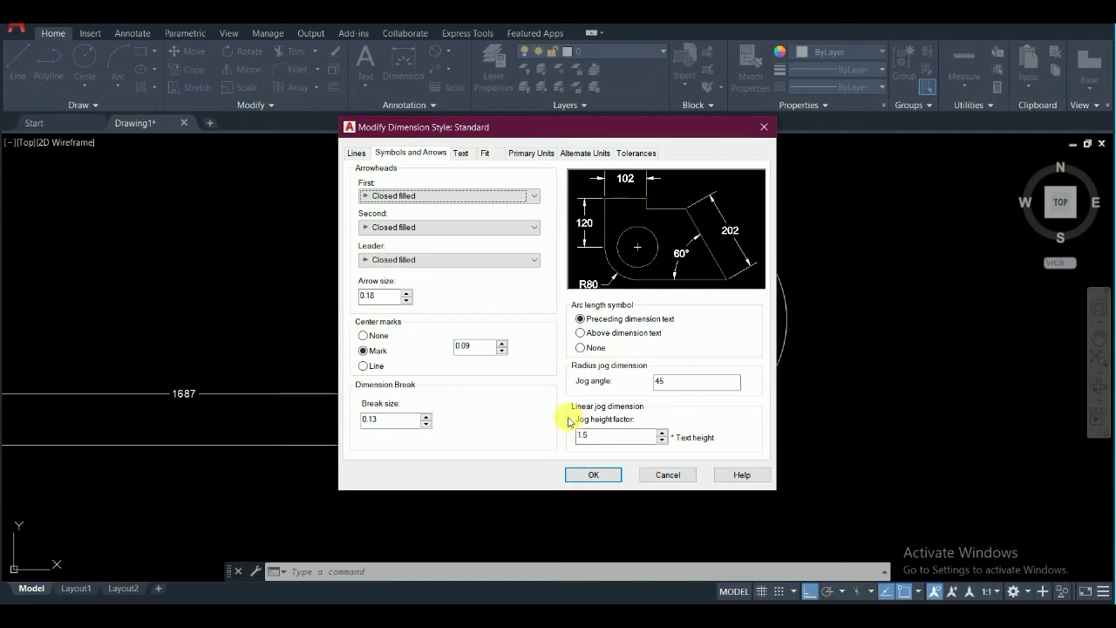
click(460, 154)
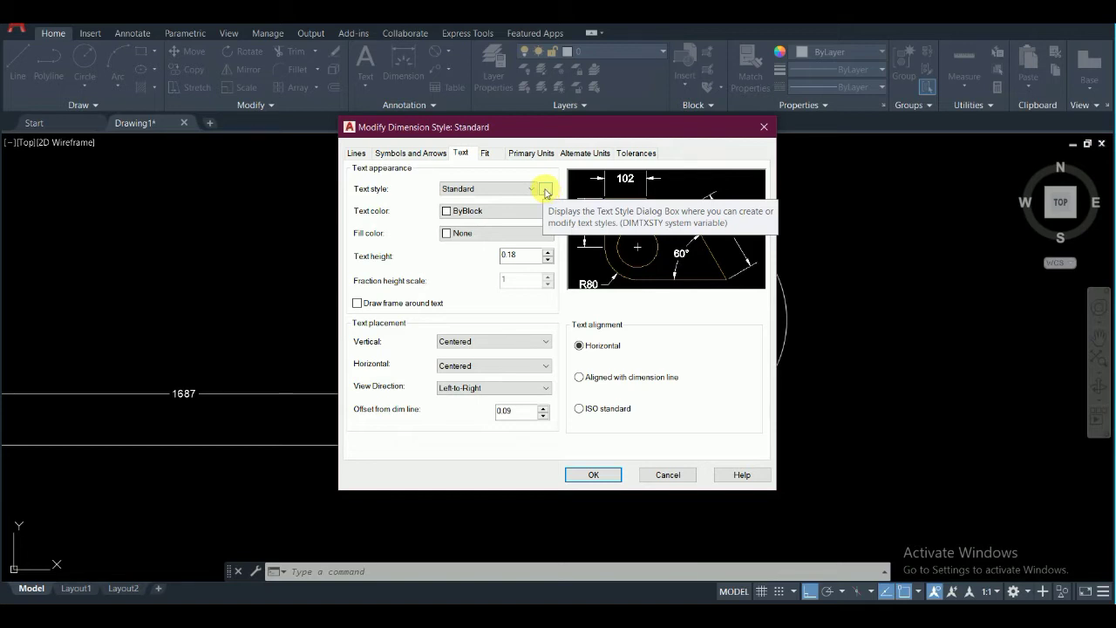
click(545, 191)
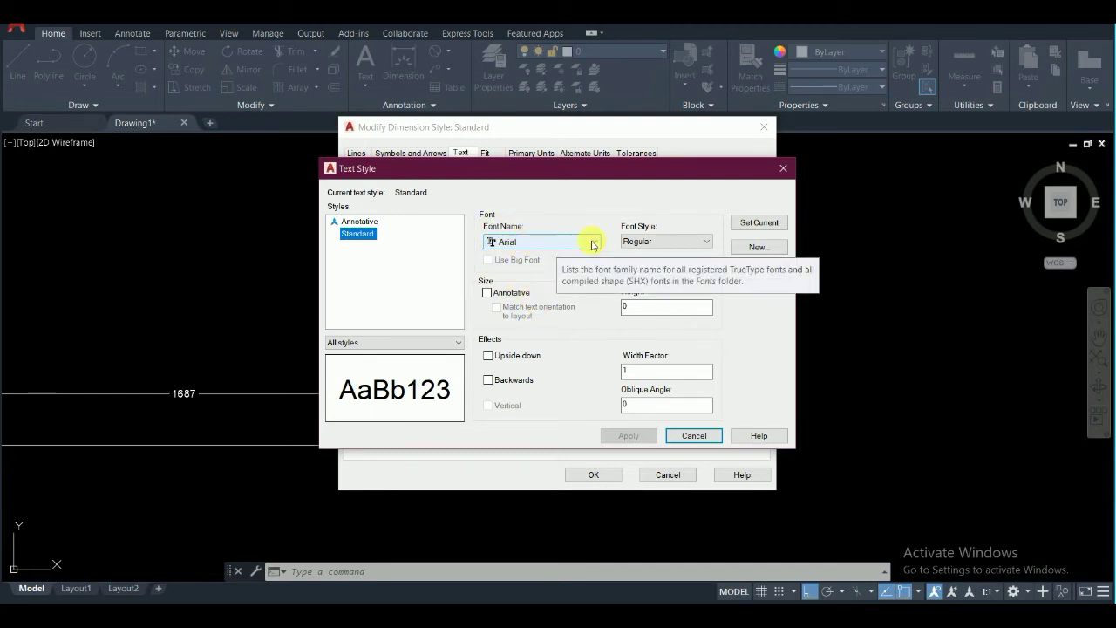
Step: Try Arial Black as the Standard text style's font, and set it back to Arial
click(562, 243)
click(521, 266)
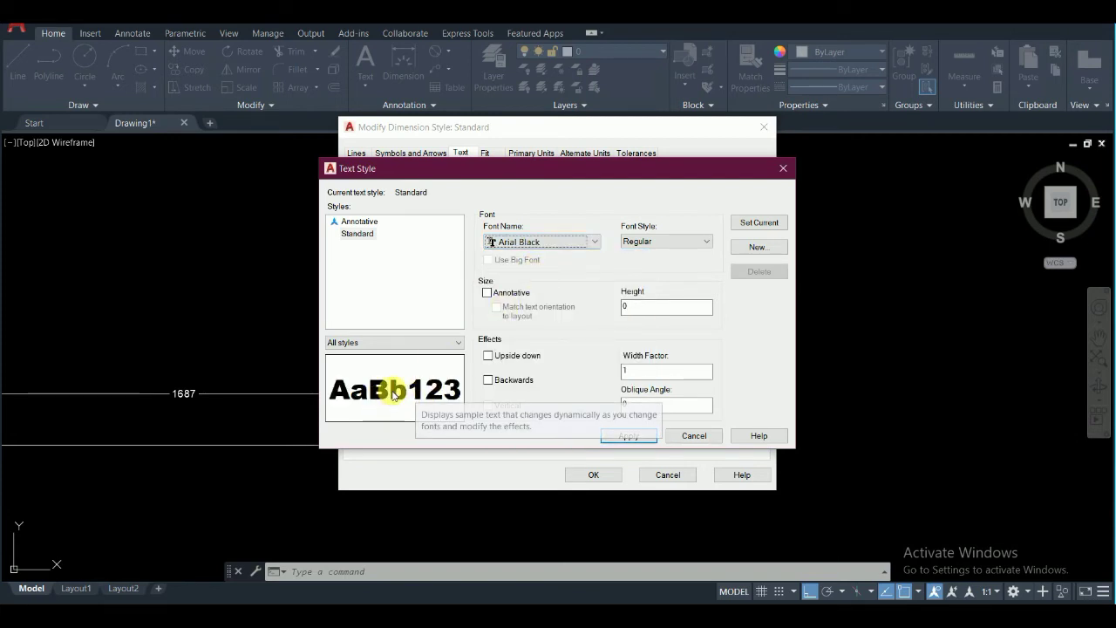
click(558, 241)
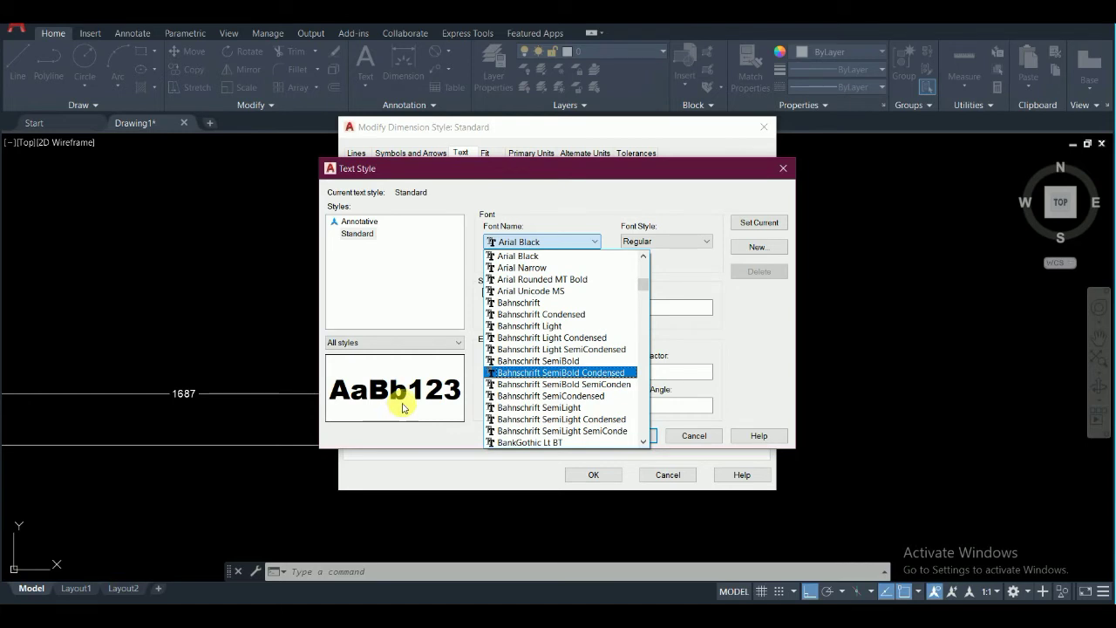
scroll(549, 257, up, 1)
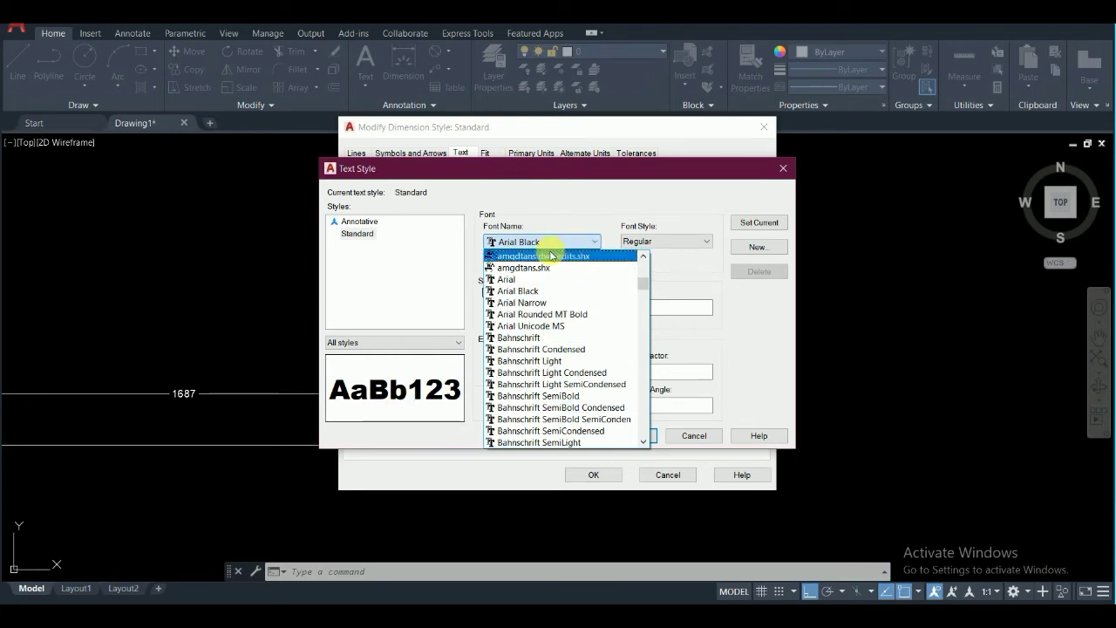
click(536, 279)
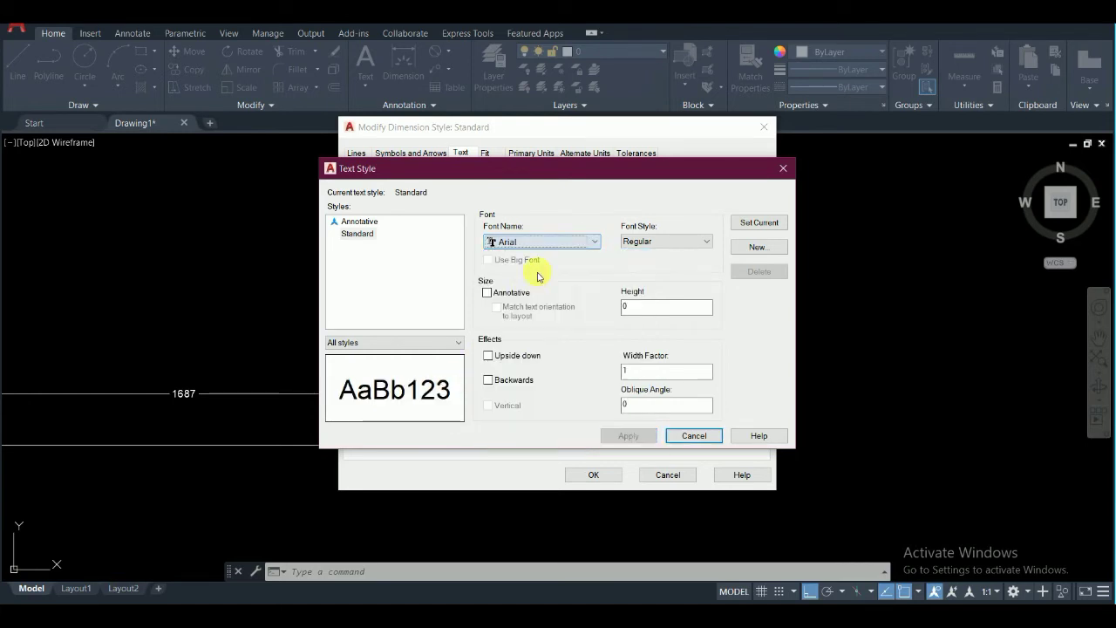
Step: Try the Bold and Italic font styles, set the font style back to Regular, and close the text style settings
click(645, 241)
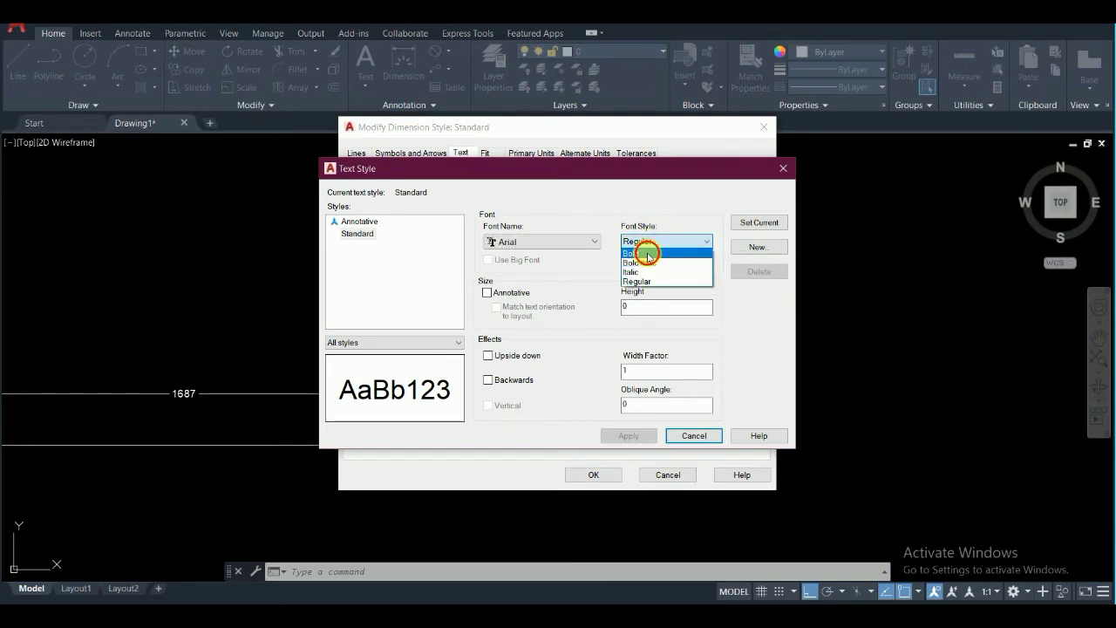
click(641, 253)
click(660, 241)
click(654, 272)
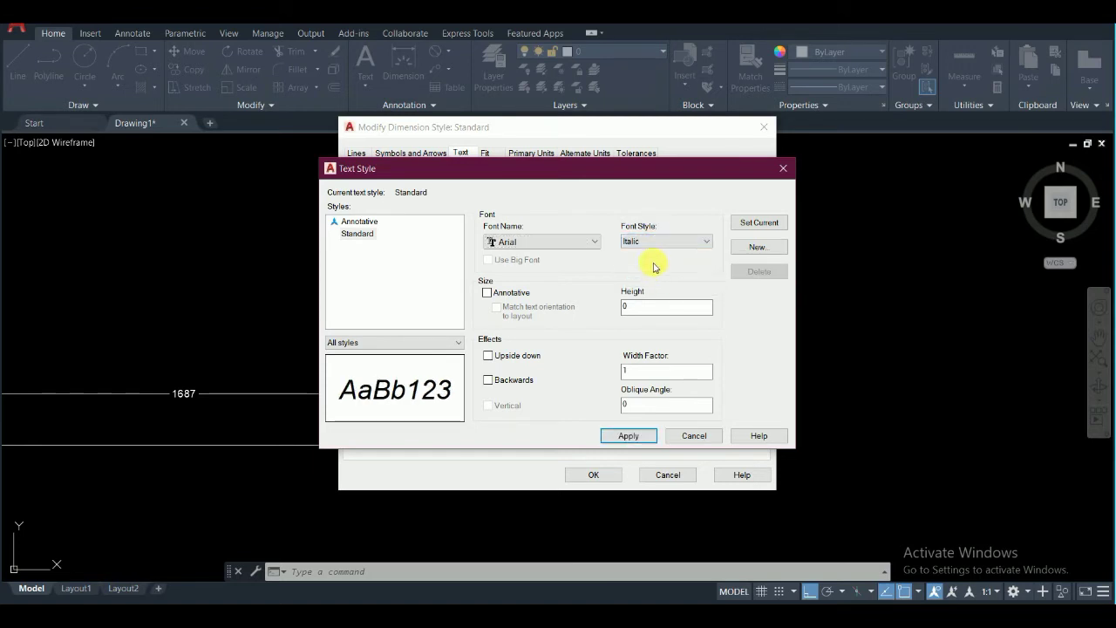
click(678, 242)
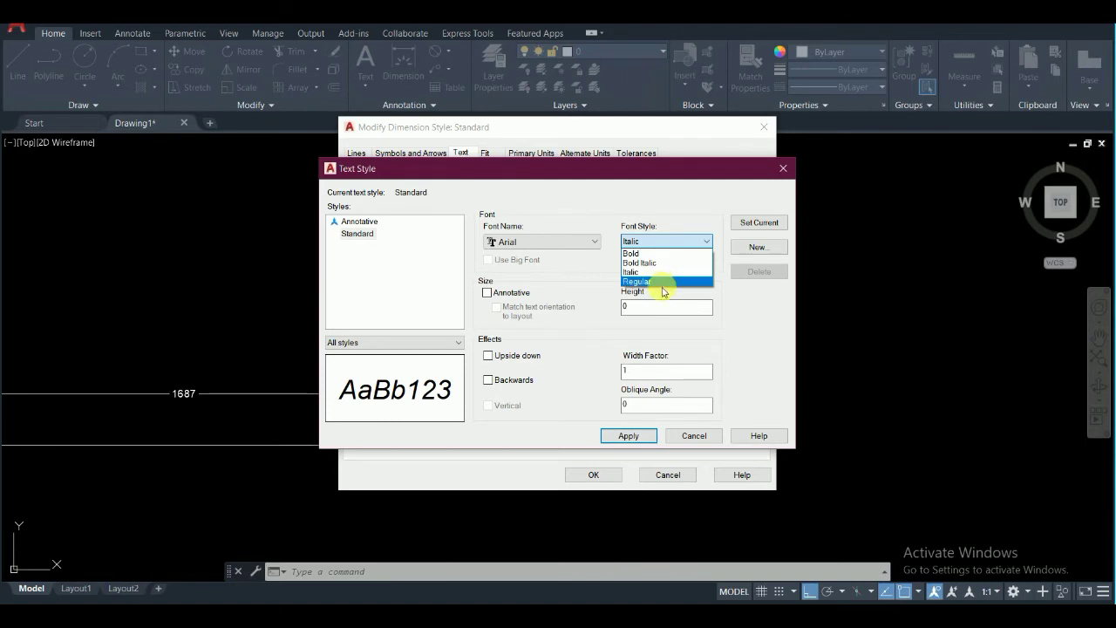
click(660, 282)
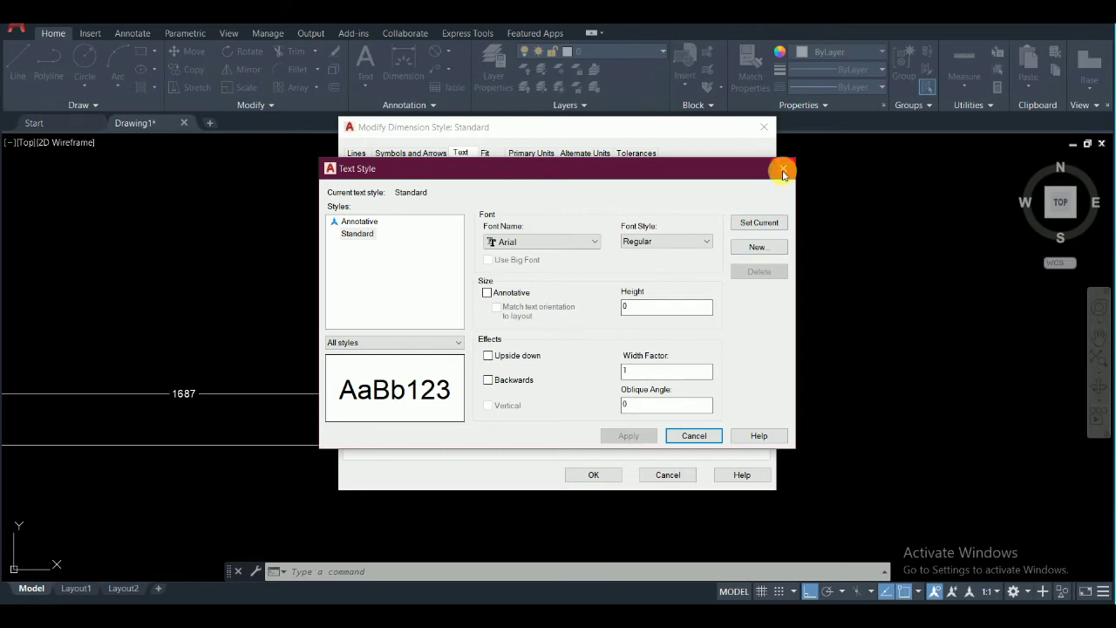
click(783, 171)
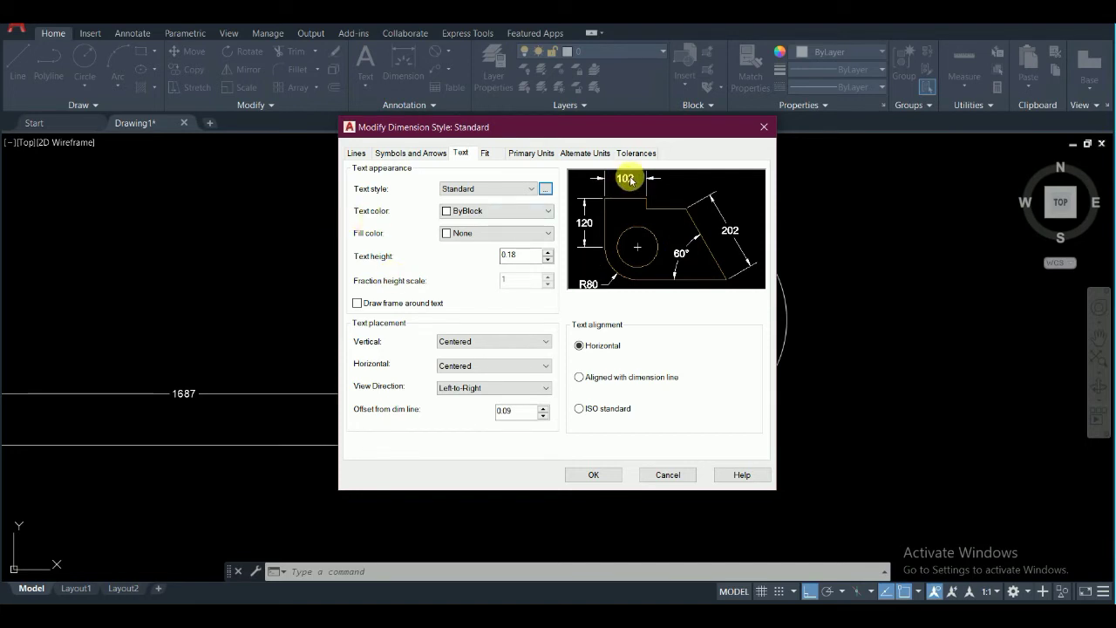
Step: Try Red and Blue as the dimension text color, and set it to ByLayer
click(548, 212)
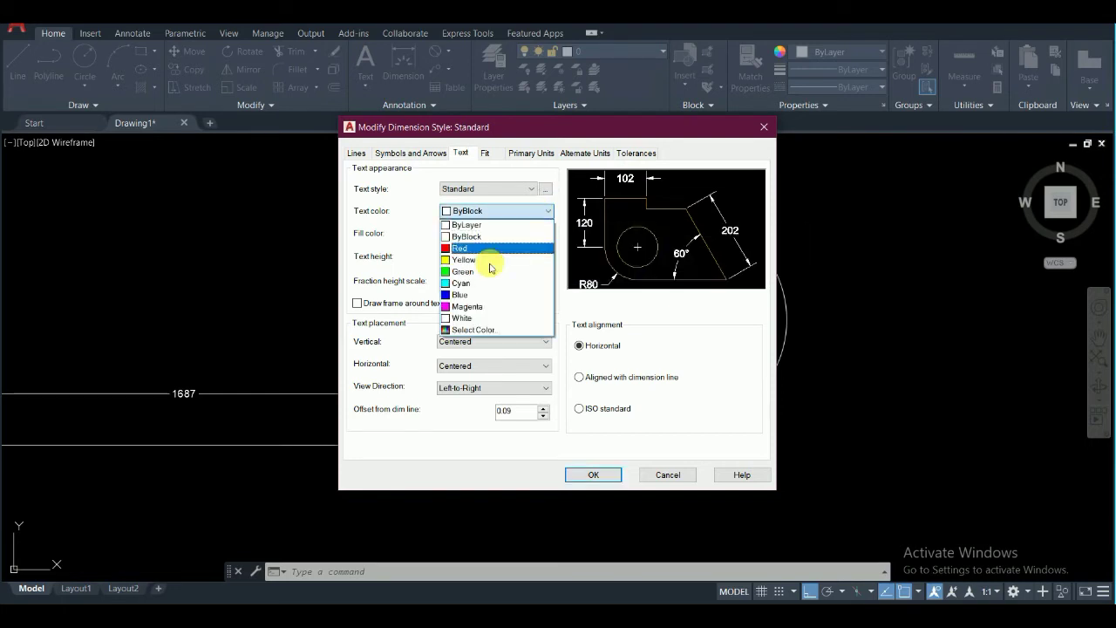
click(464, 251)
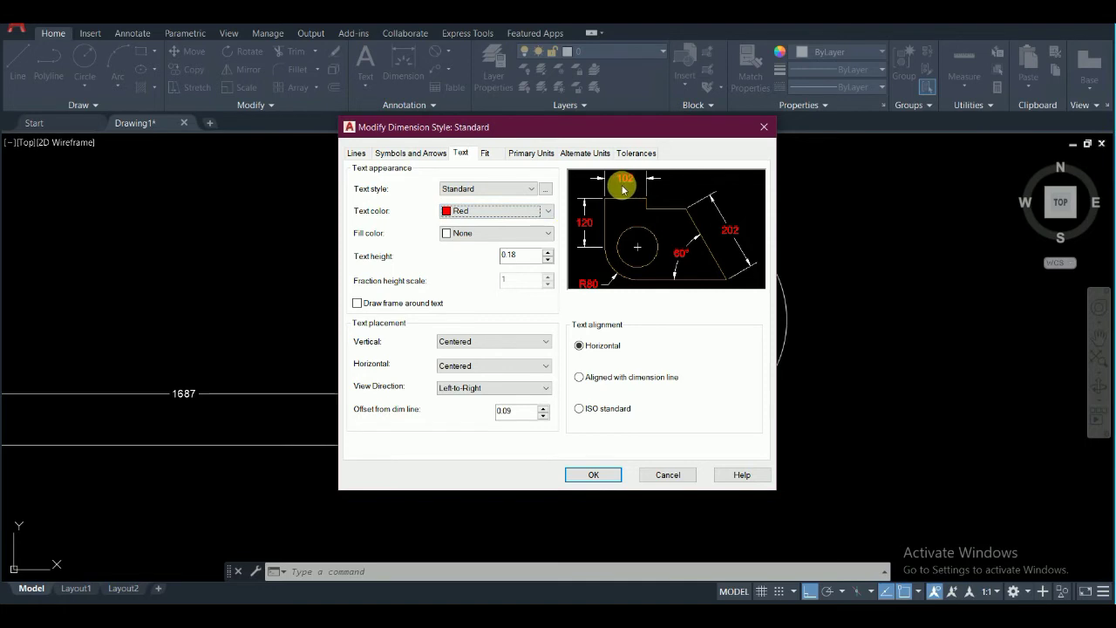
click(549, 212)
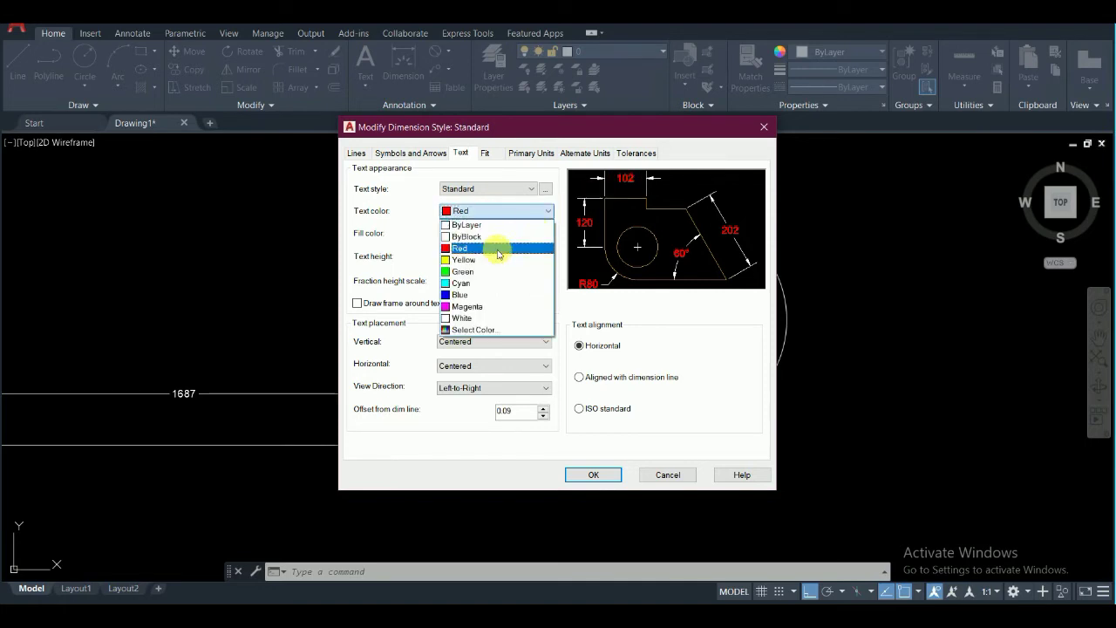
click(478, 297)
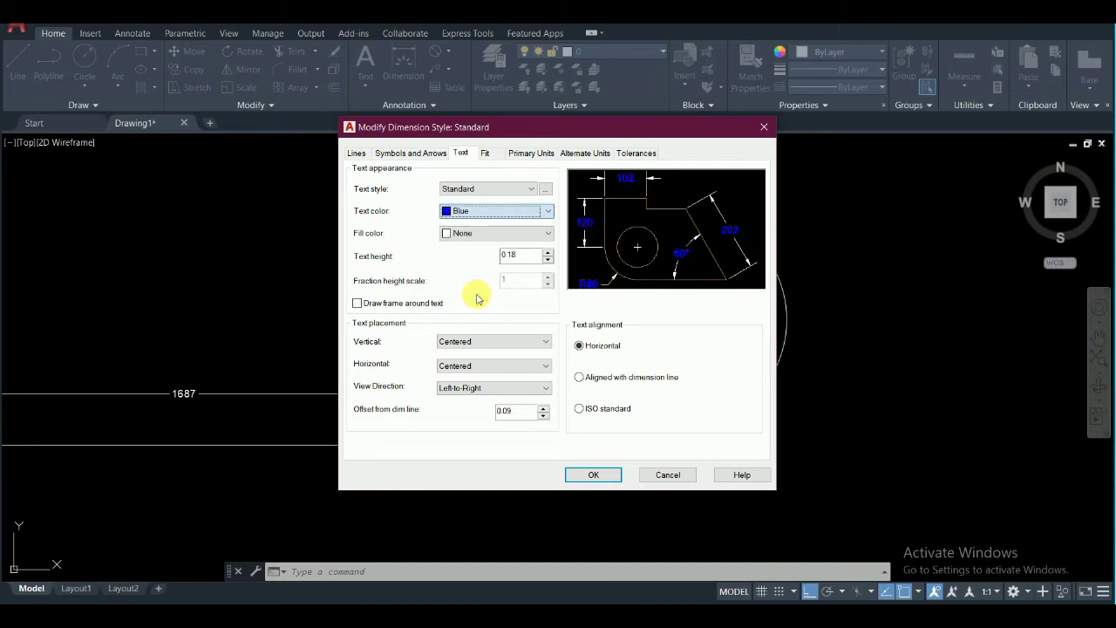
click(547, 215)
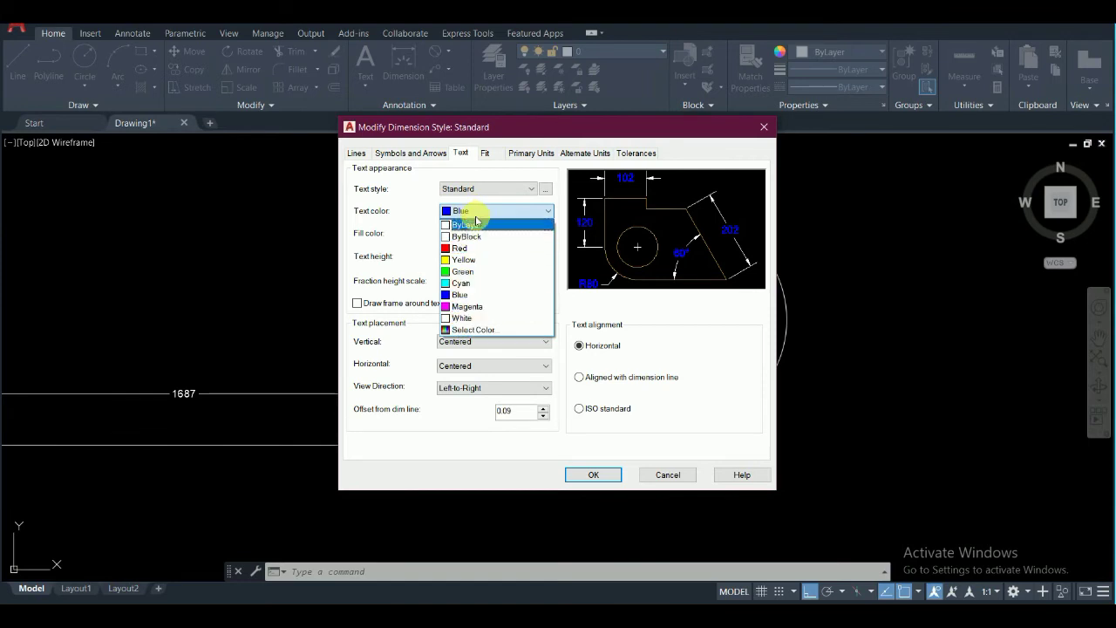
click(479, 226)
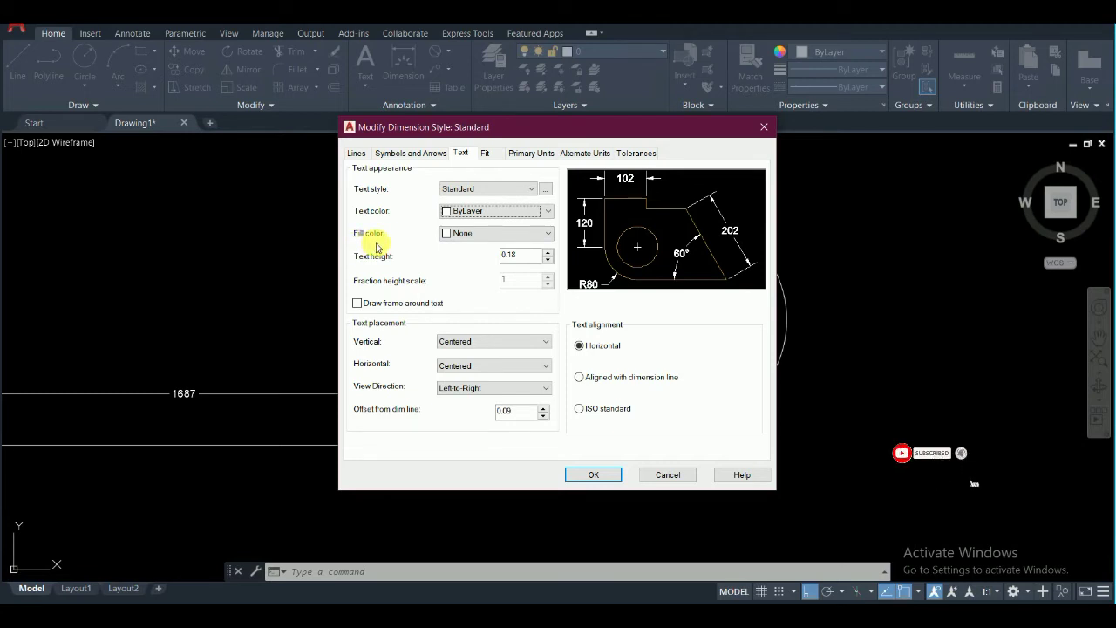
Step: Try Red as the fill color behind the dimension text, and change it to Green
click(548, 234)
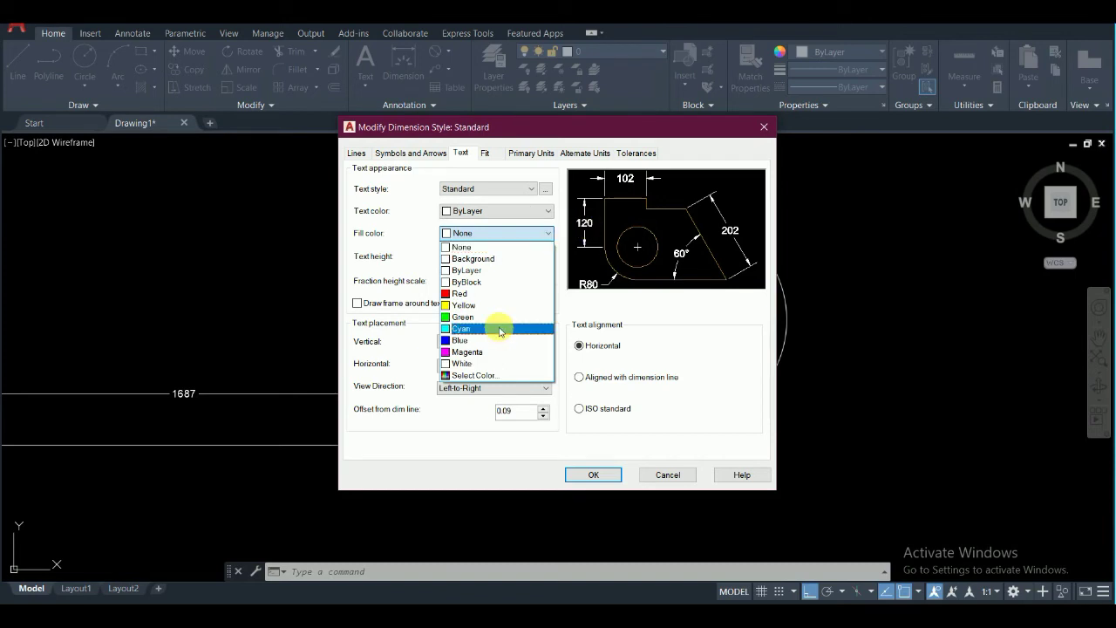
click(479, 293)
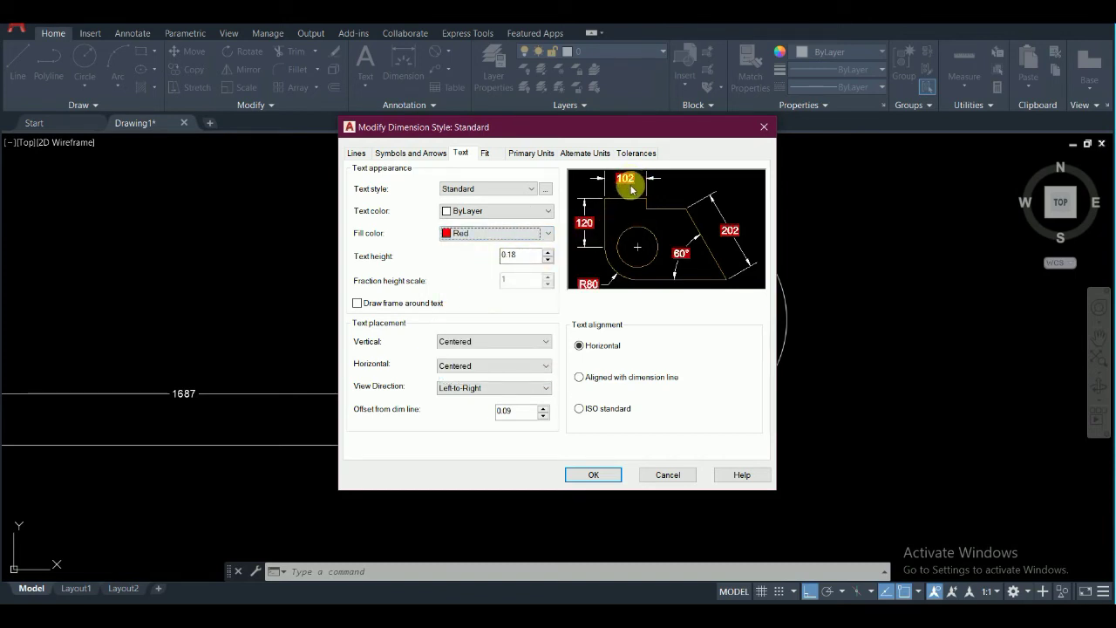
click(548, 236)
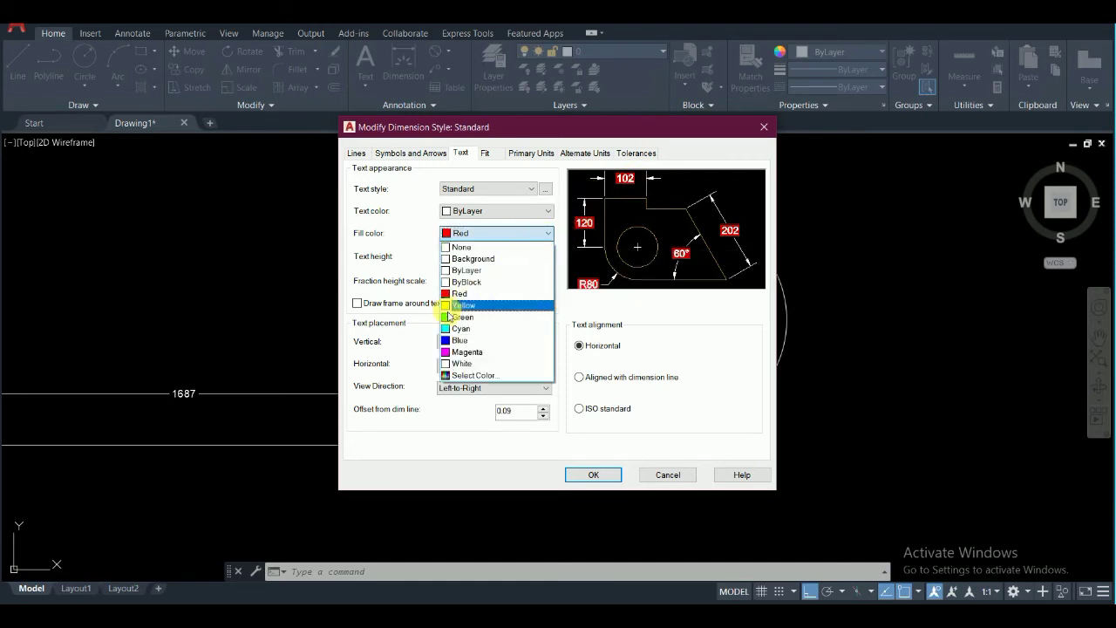
click(489, 324)
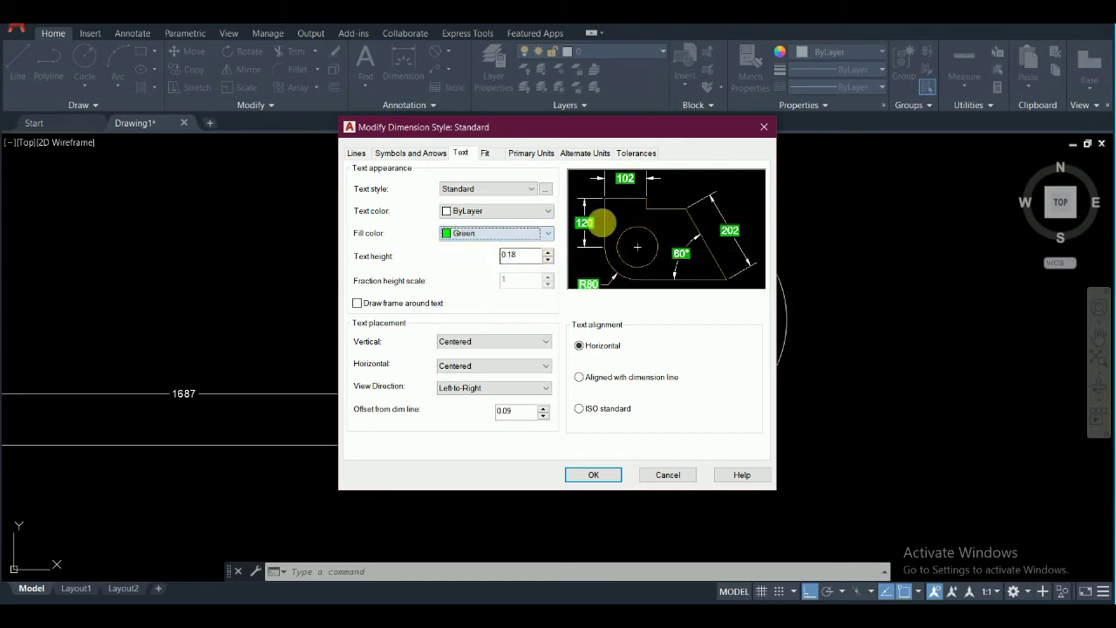
Step: Set the fill color behind the dimension text to None, and review the line and arrowhead settings
click(547, 232)
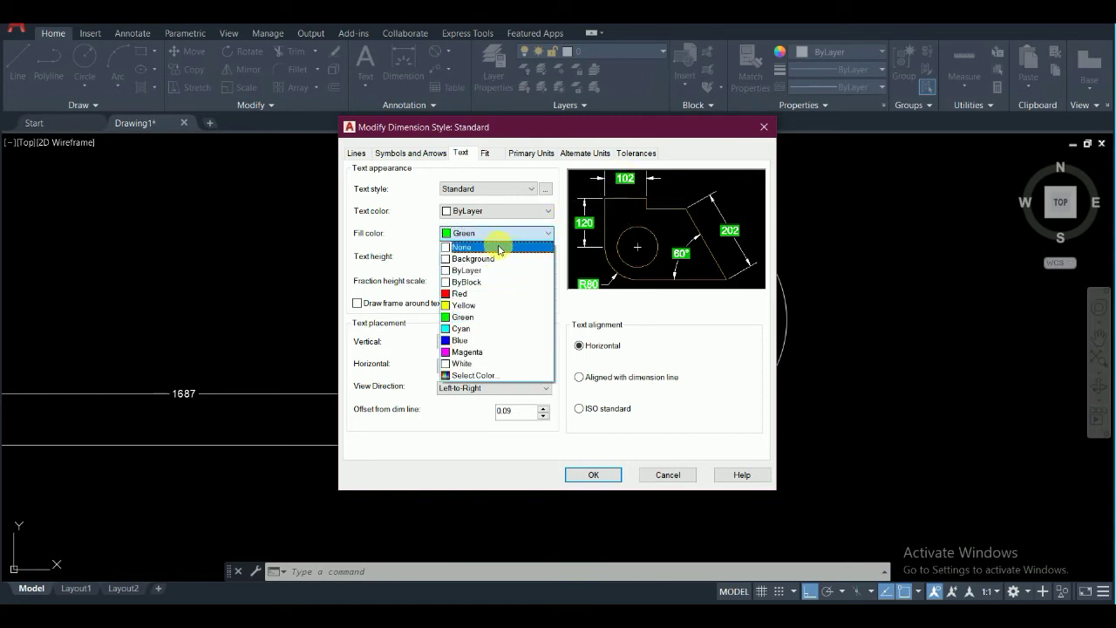
click(500, 248)
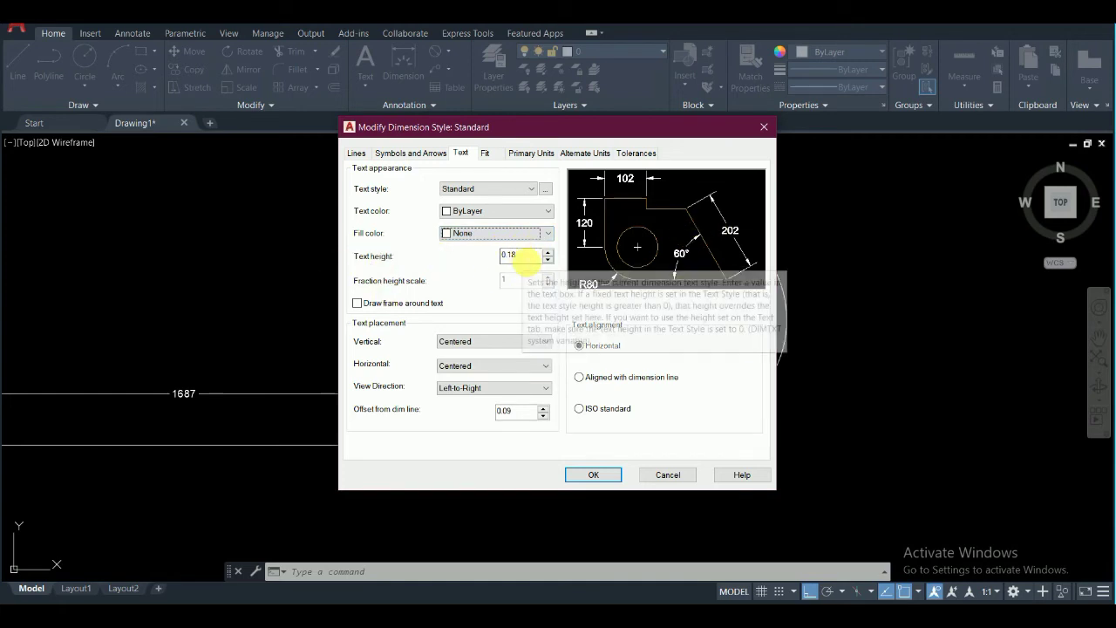
click(356, 156)
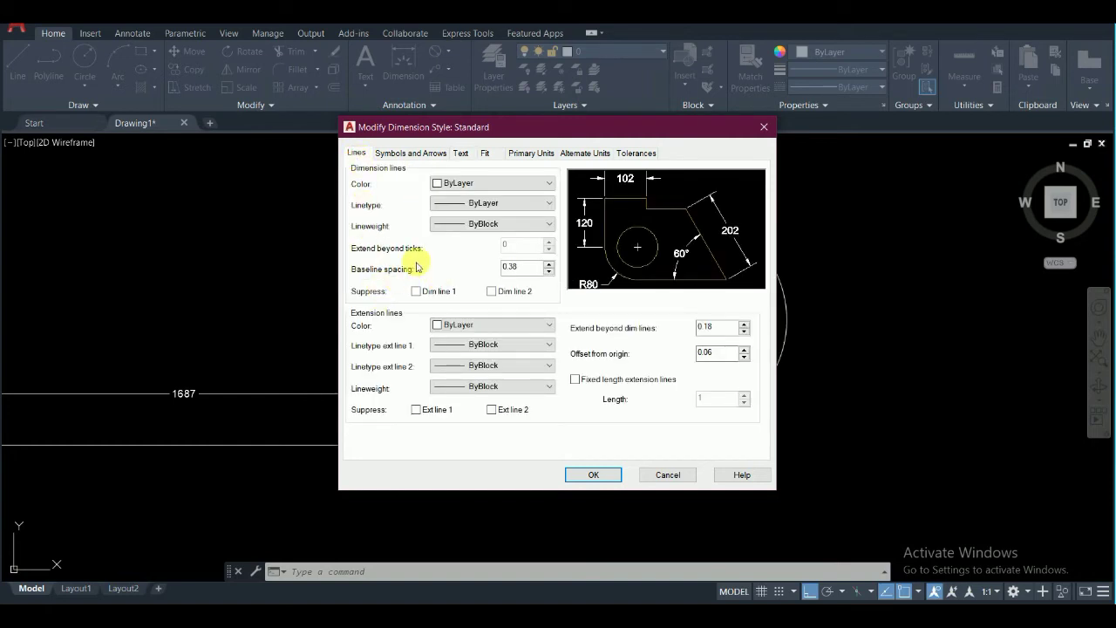
click(399, 154)
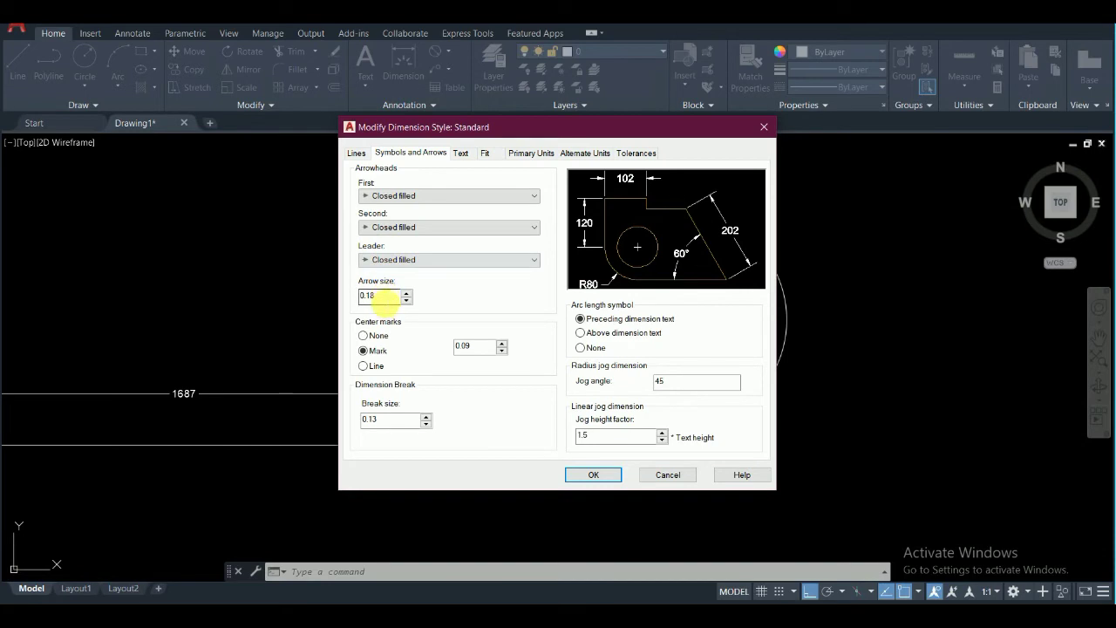
click(462, 155)
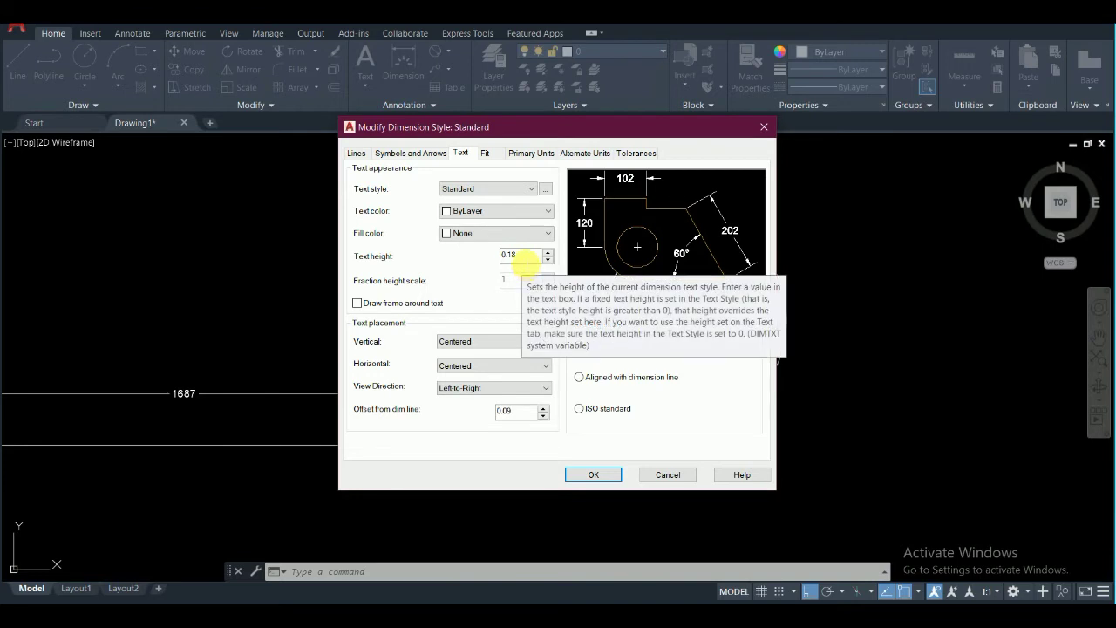
Step: Try a dimension text height of 1 in the Standard style, and set it back to 0.18
click(513, 257)
double_click(523, 254)
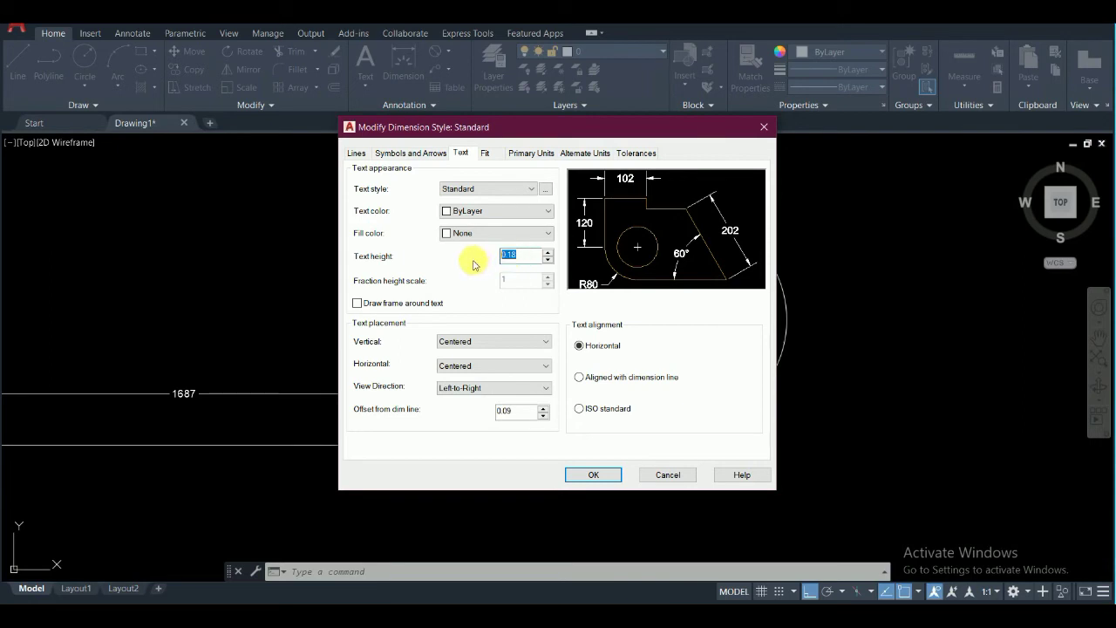
text(1)
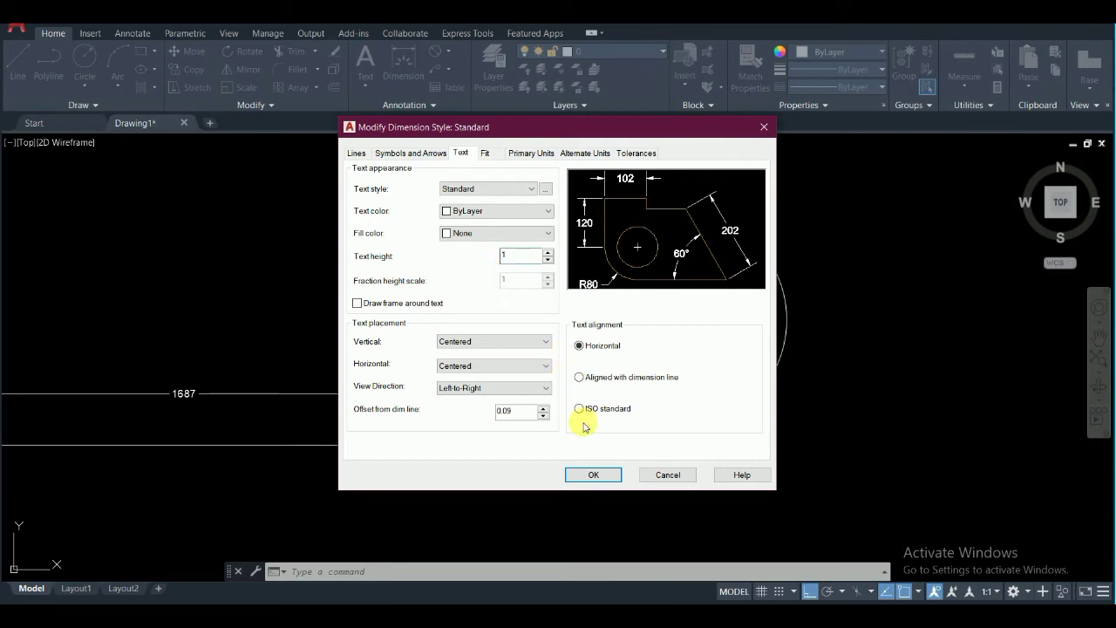
click(593, 474)
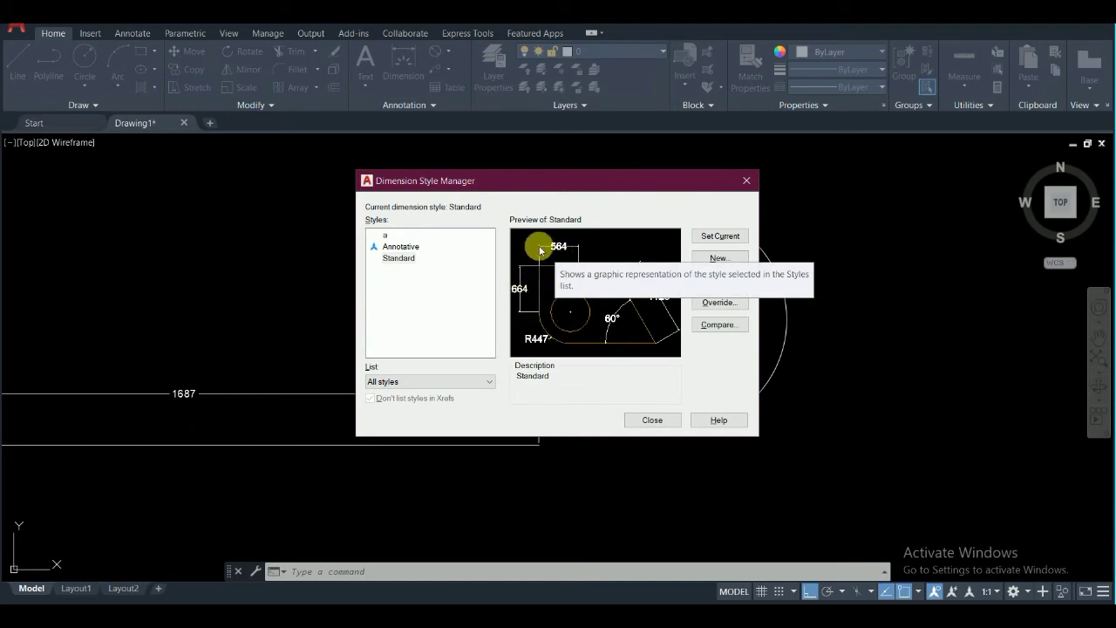
click(719, 279)
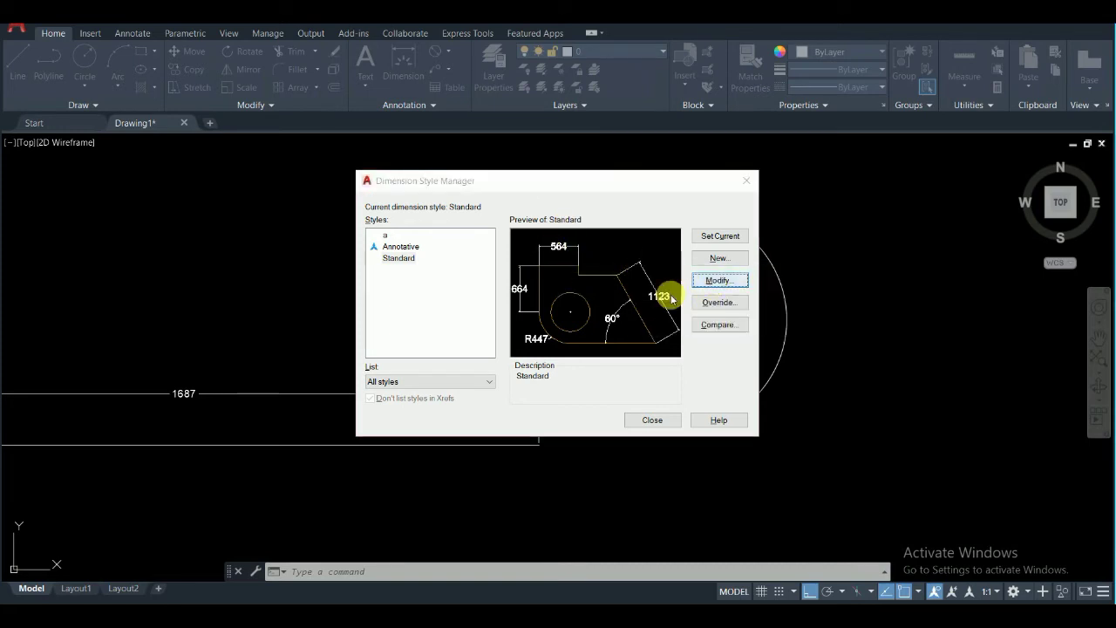
drag(514, 259, 497, 258)
text(.18)
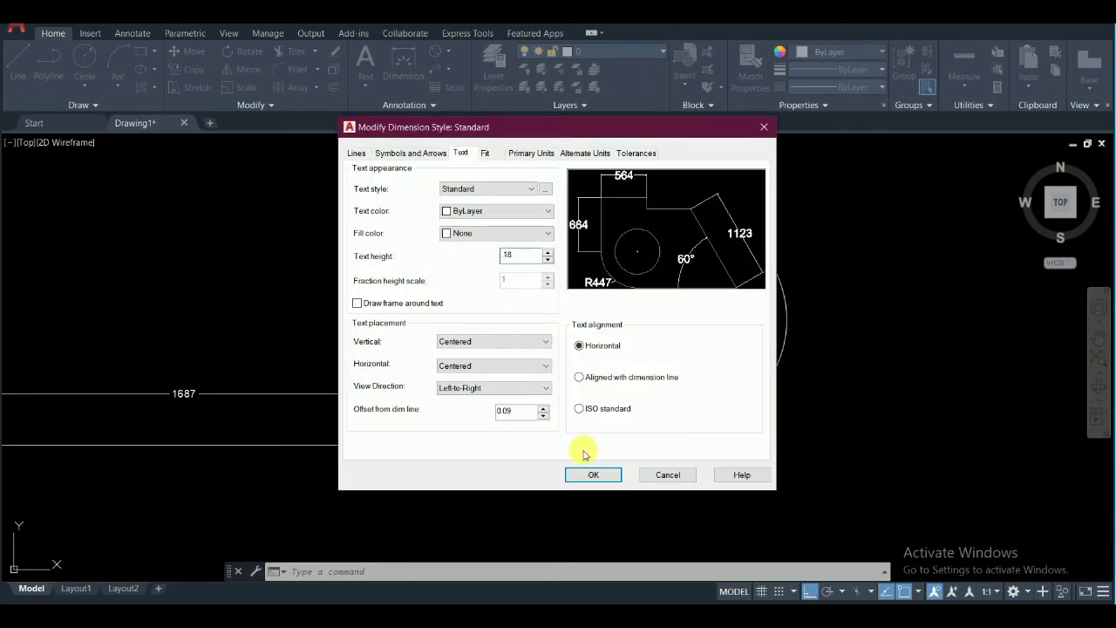
click(595, 478)
Step: Reopen the Standard style for modification, try a frame around the dimension text, and turn the frame off
click(703, 285)
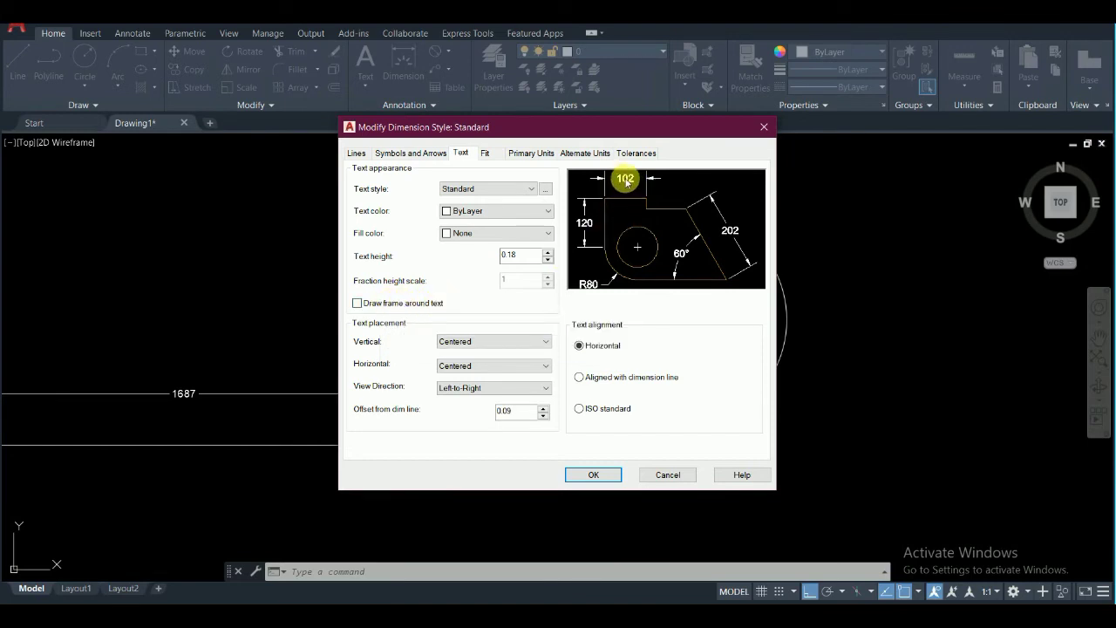
click(356, 303)
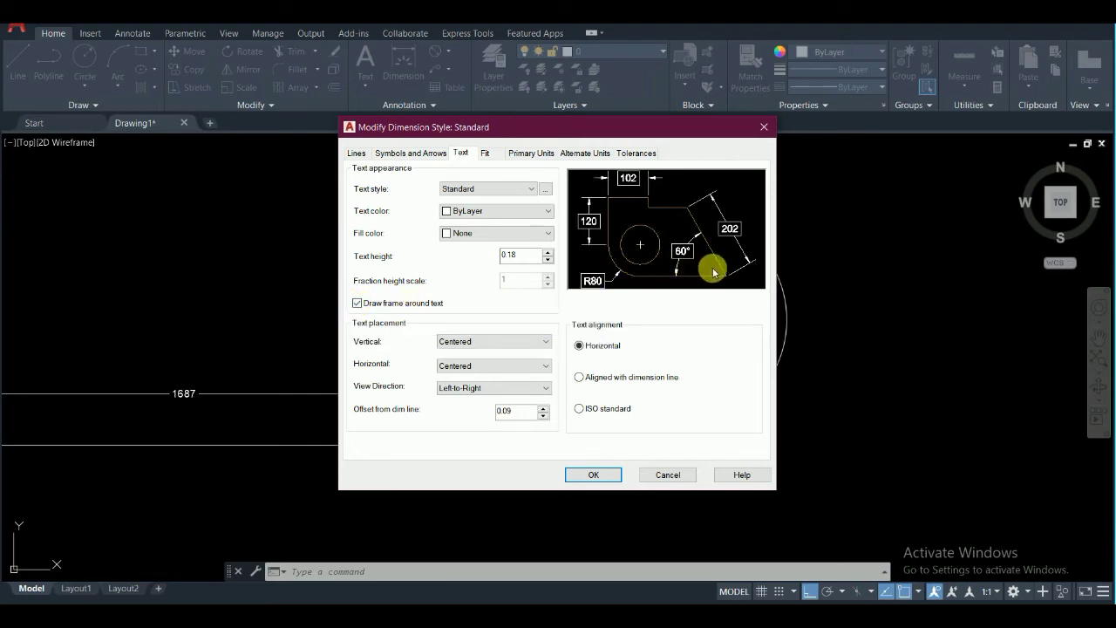
click(357, 303)
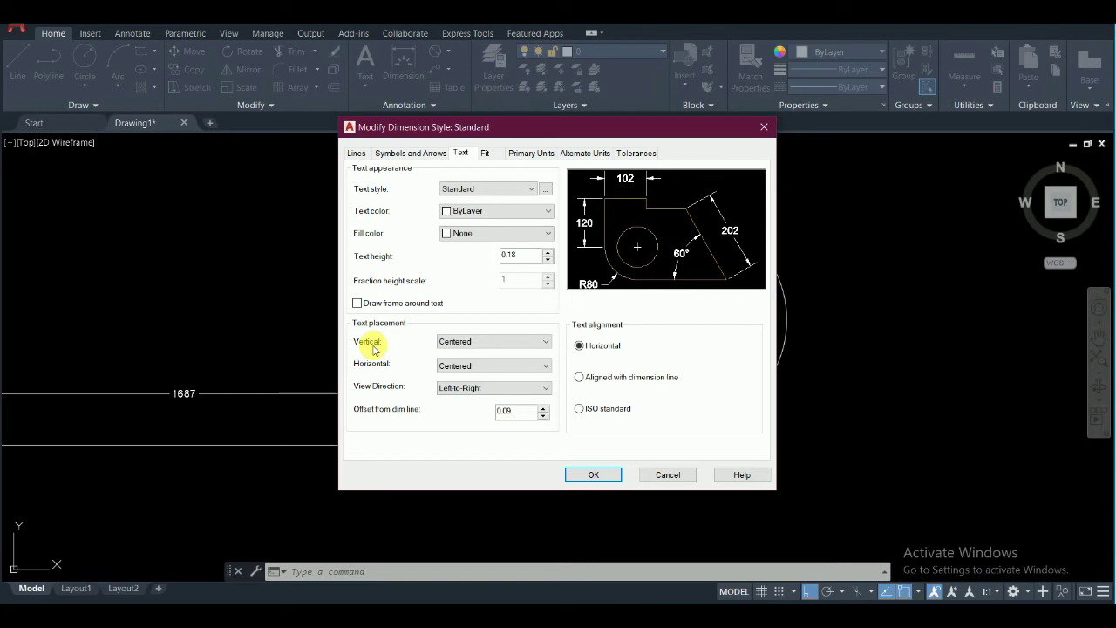
Step: Try the Above and Below vertical placements for the dimension text, and set the placement back to Centered
click(479, 341)
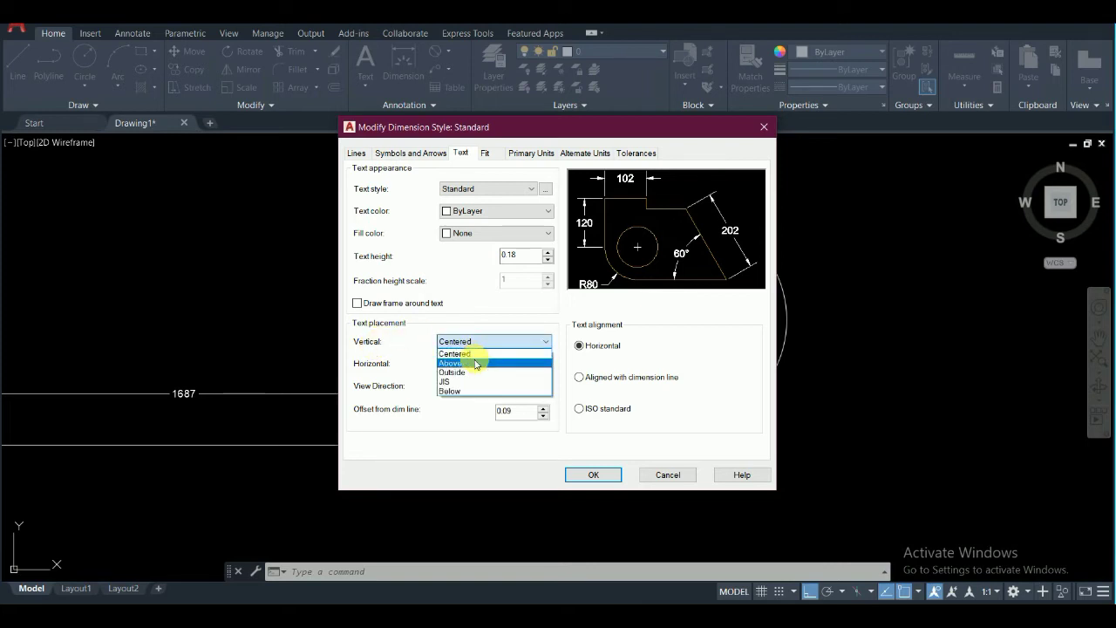
click(477, 364)
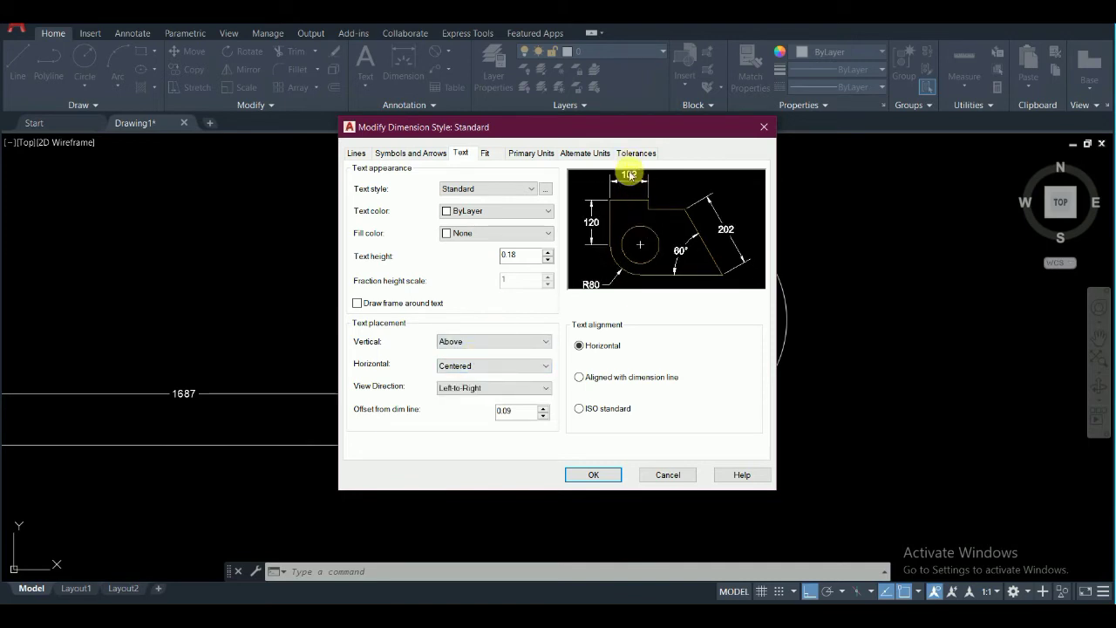
click(511, 340)
click(469, 391)
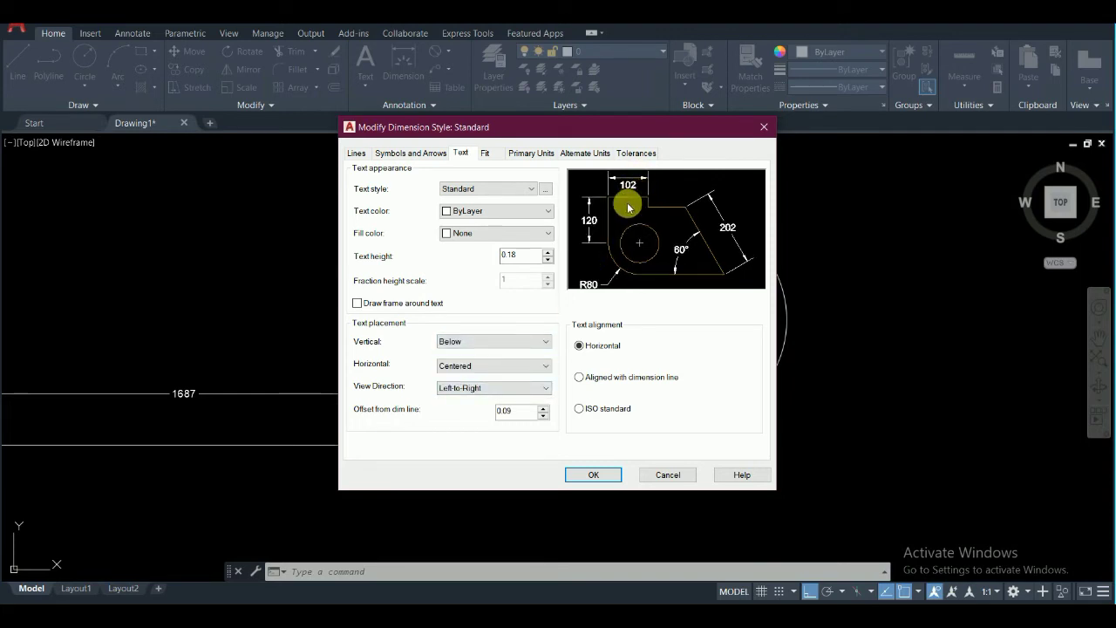
click(496, 344)
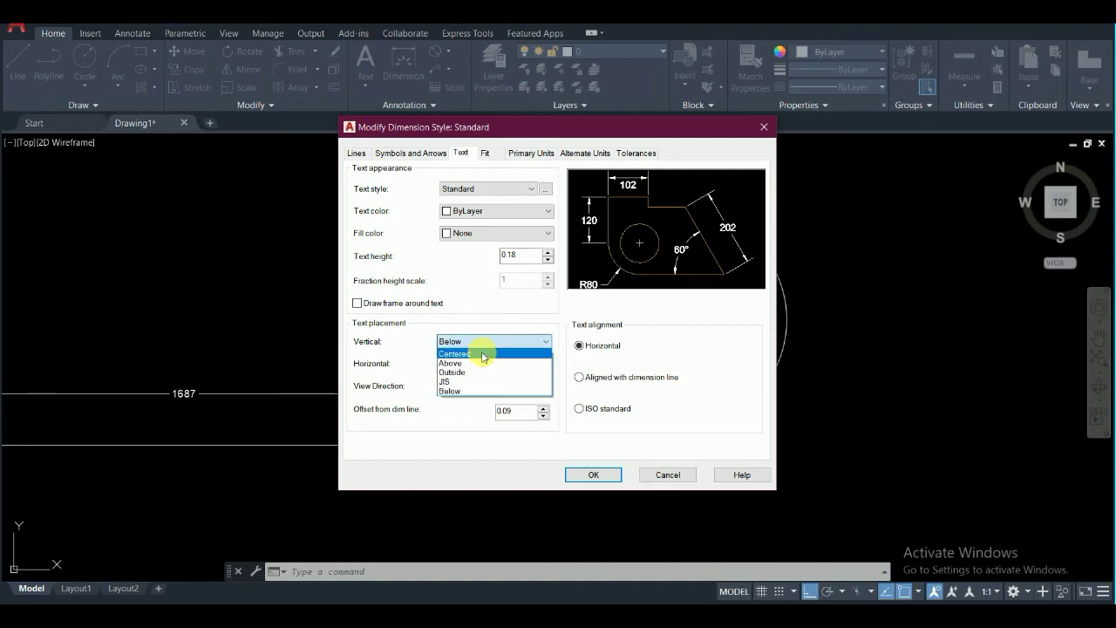
click(482, 354)
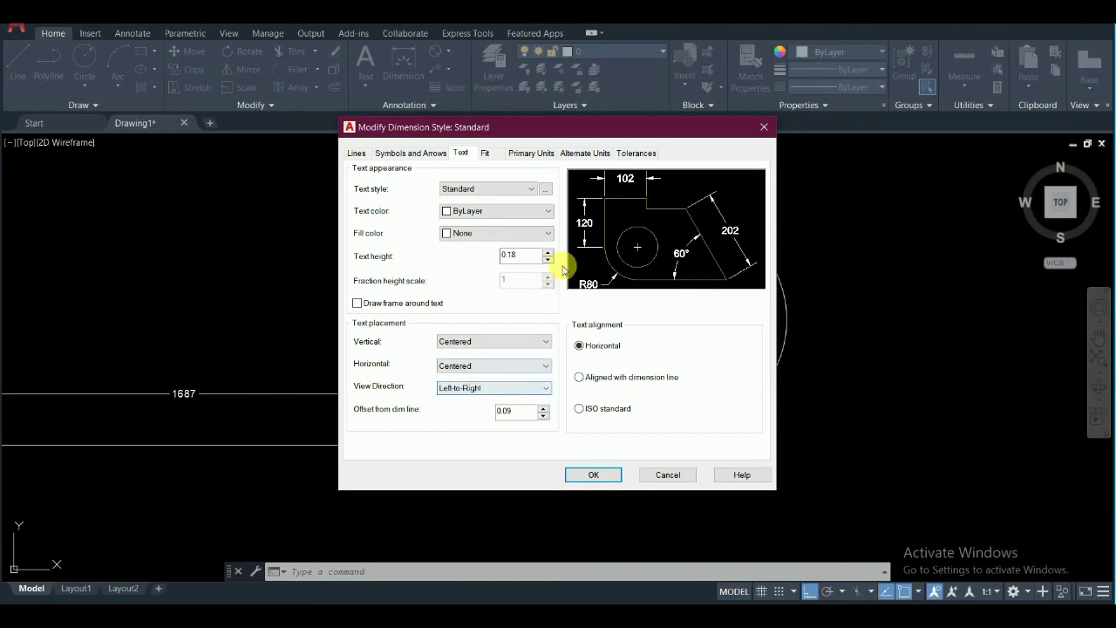
Step: Try At Ext Line 1 and At Ext Line 2 as the horizontal text placement, and set it back to Centered
click(506, 366)
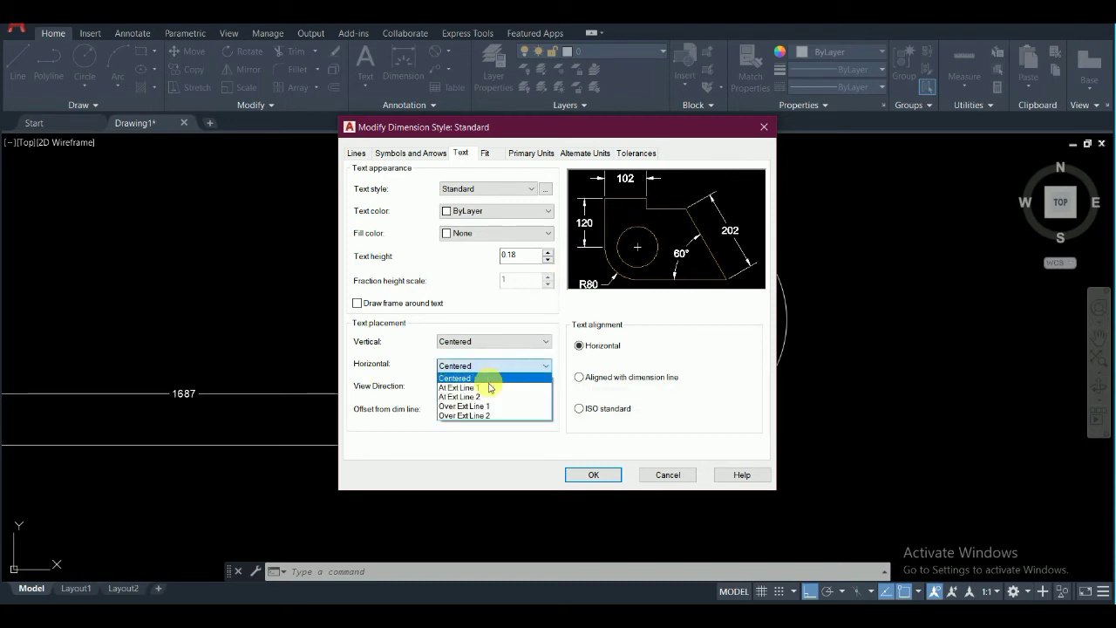
click(486, 389)
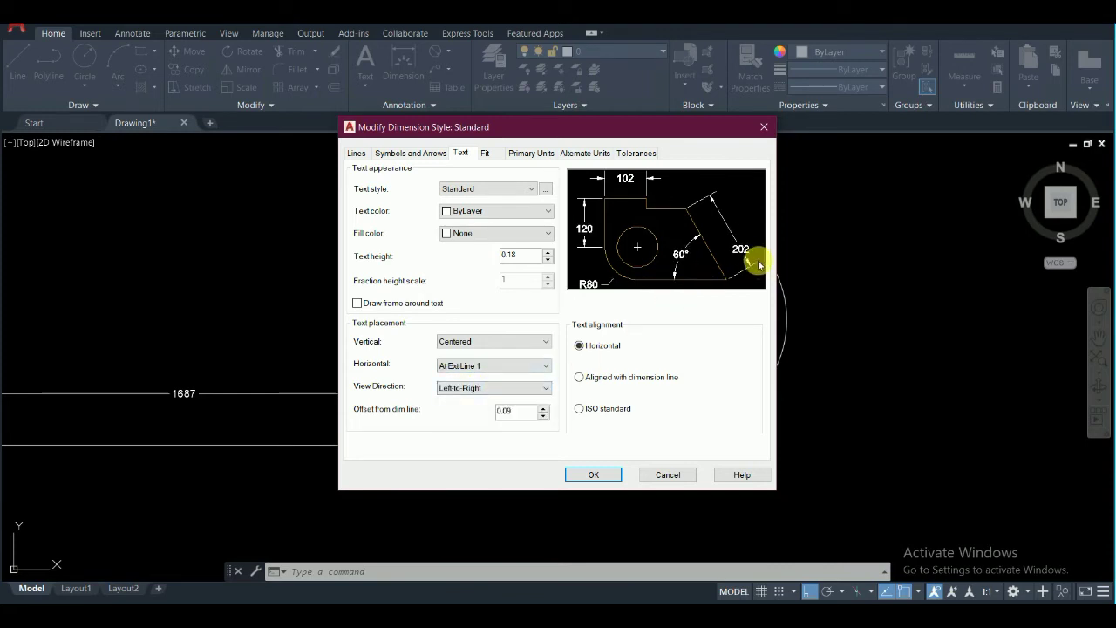
click(526, 370)
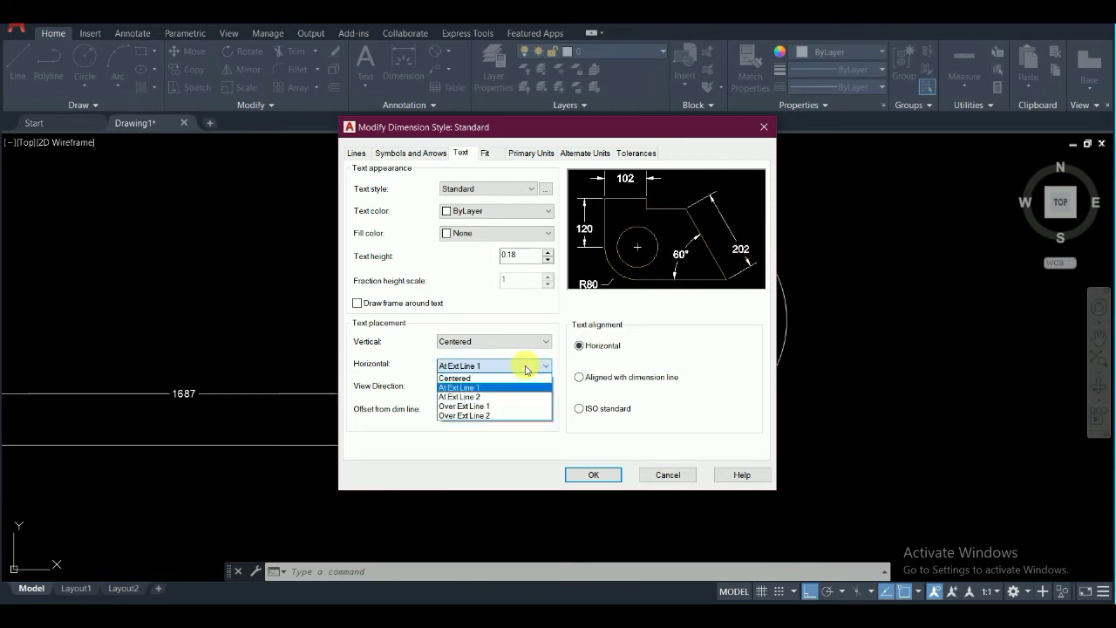
click(478, 380)
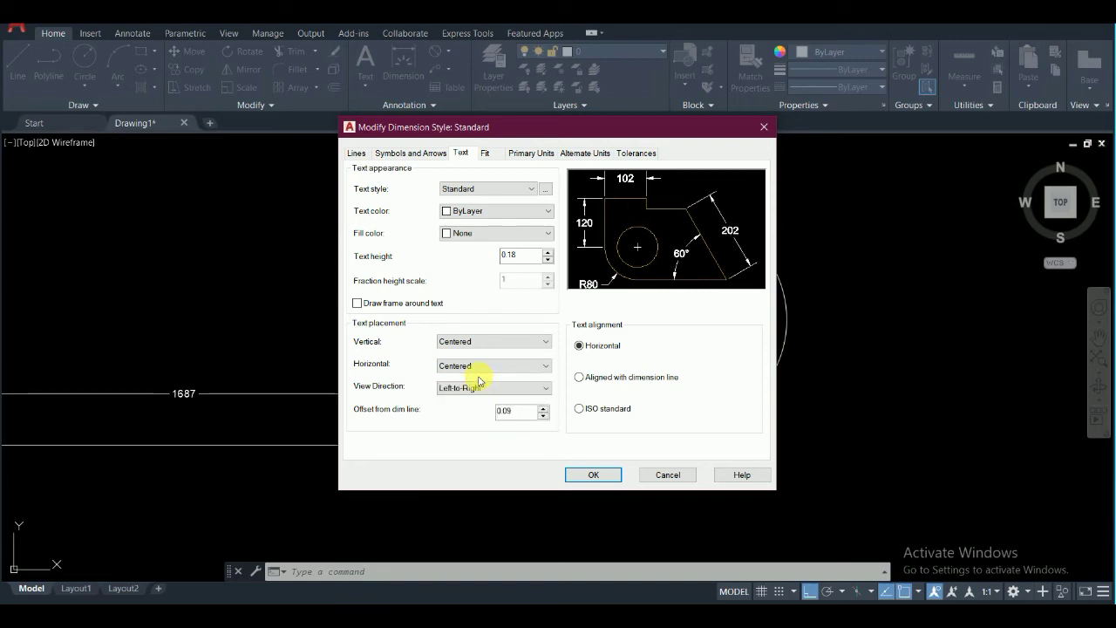
click(526, 367)
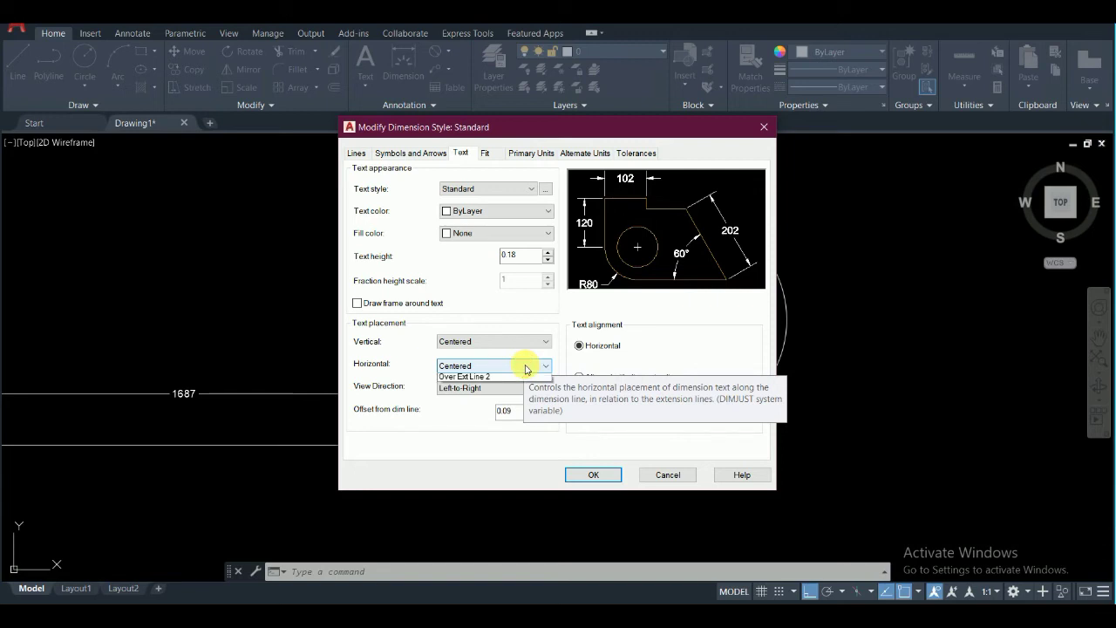
click(508, 400)
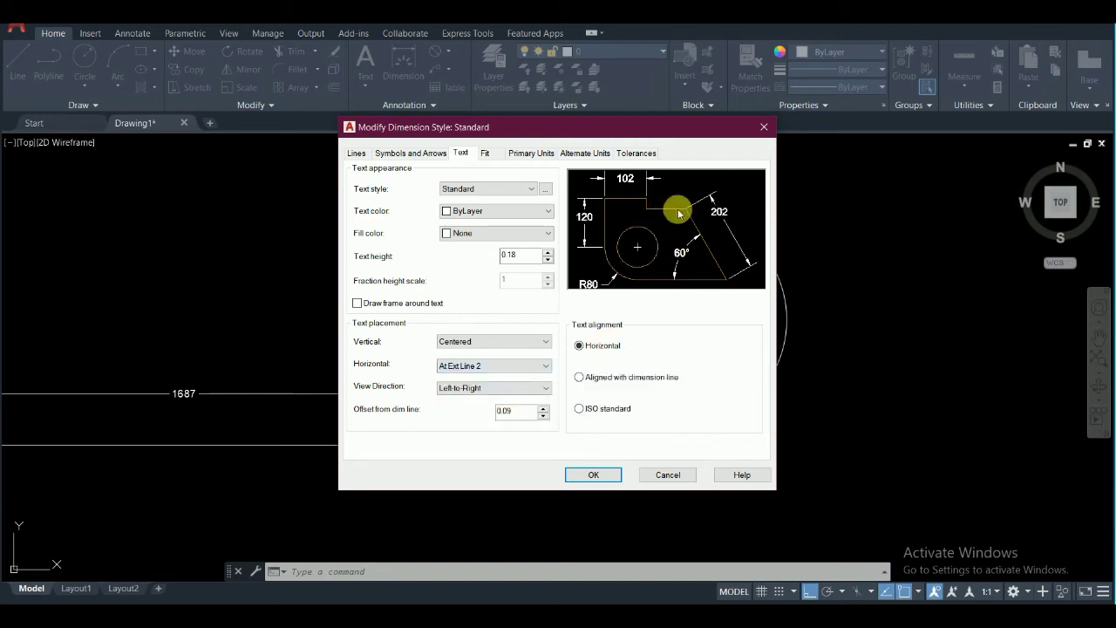
click(506, 367)
click(495, 379)
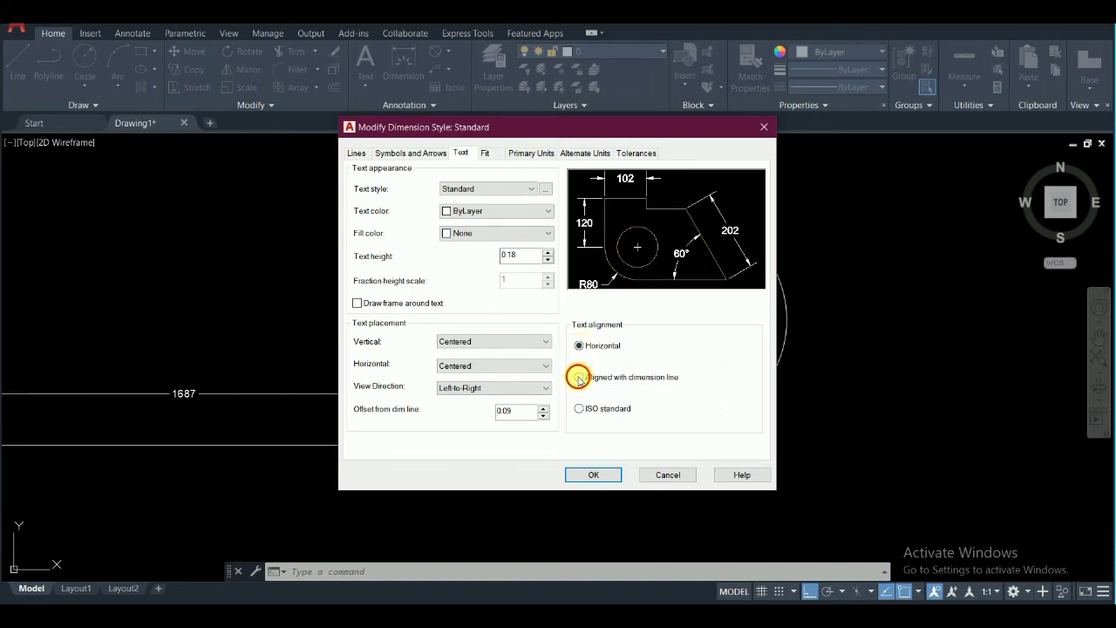
Step: Try aligning the dimension text with the dimension line, and set the text alignment back to Horizontal
click(579, 377)
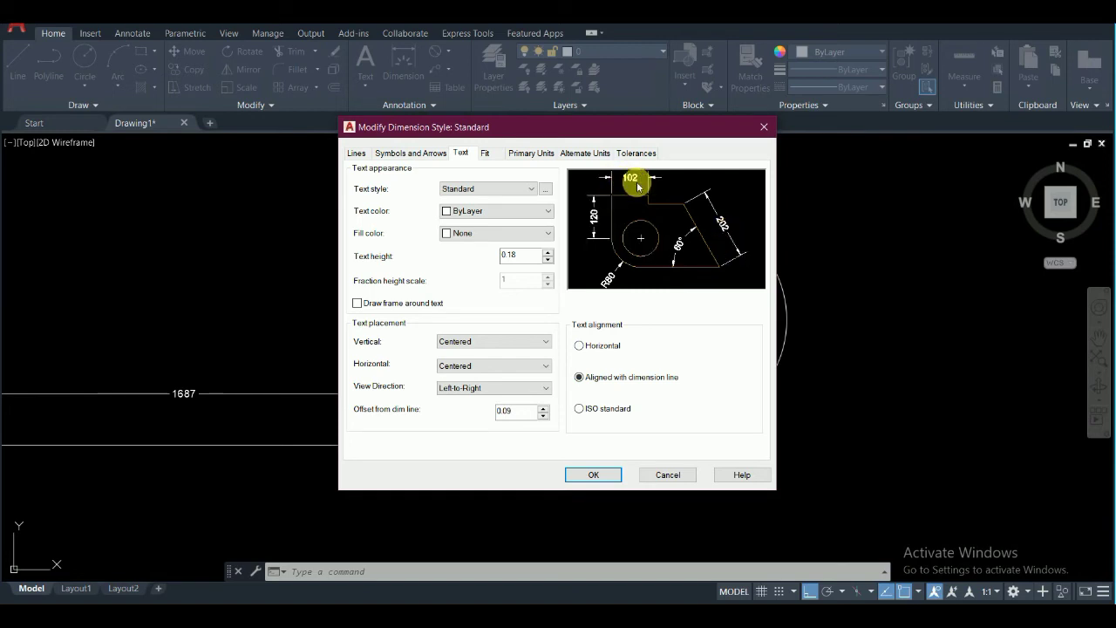
click(581, 346)
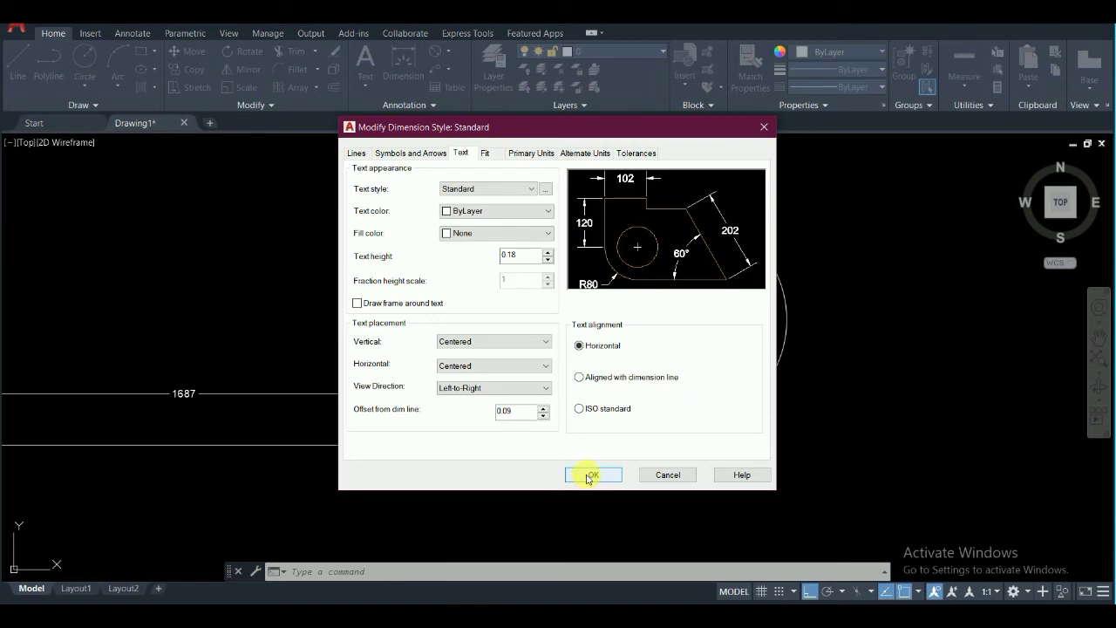
Step: Try the Arrows, Text, Both text and arrows, and Always keep text between ext lines fit options, and restore Either text or arrows (best fit)
click(488, 155)
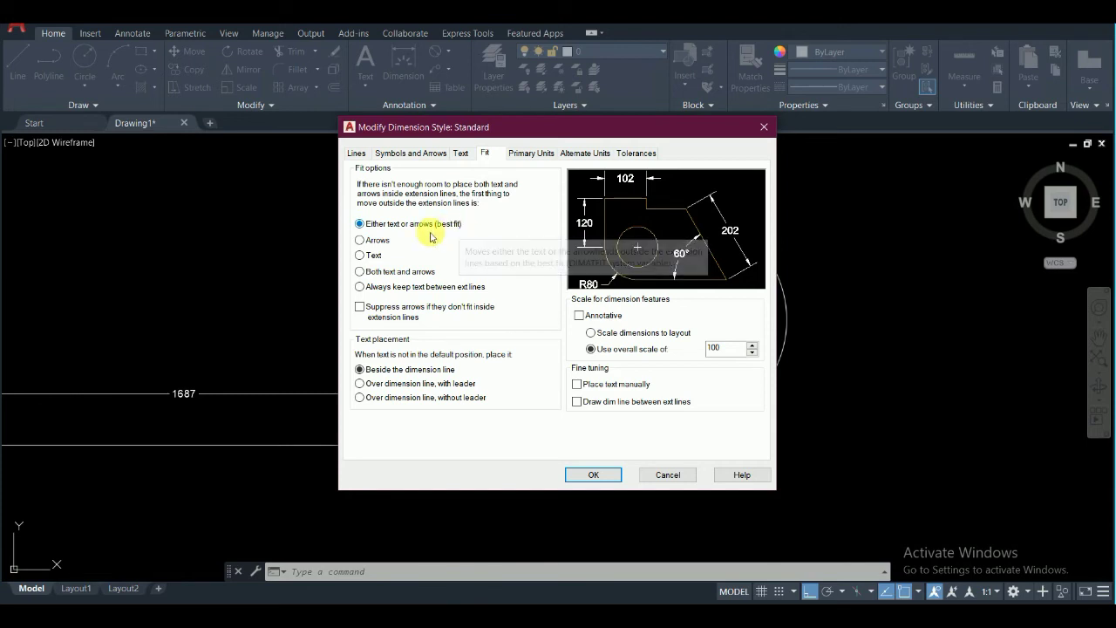
click(359, 240)
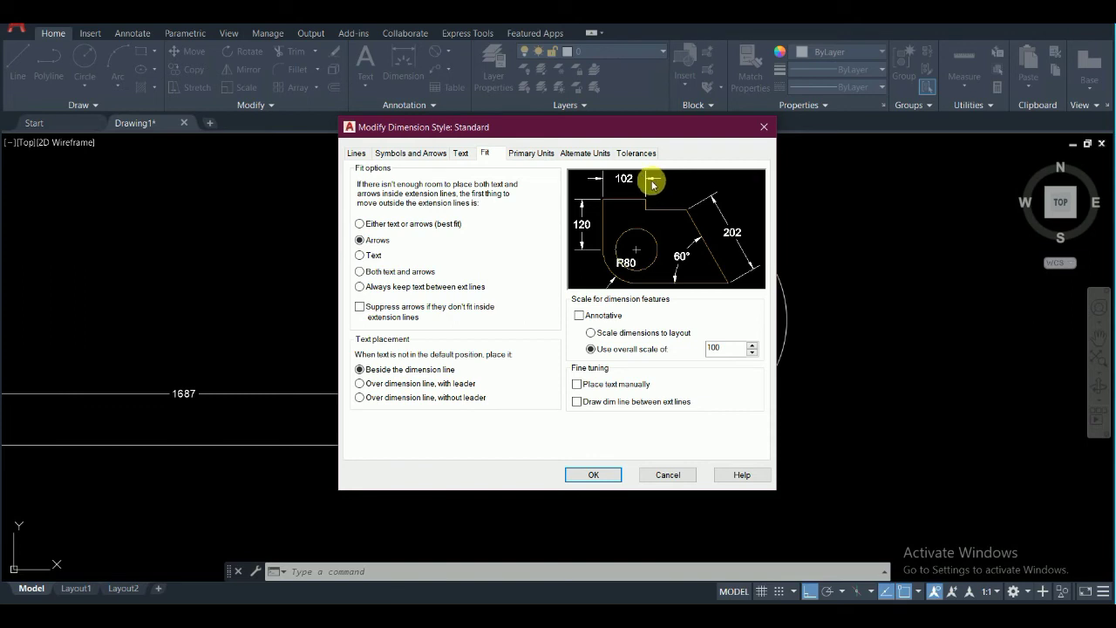
click(360, 256)
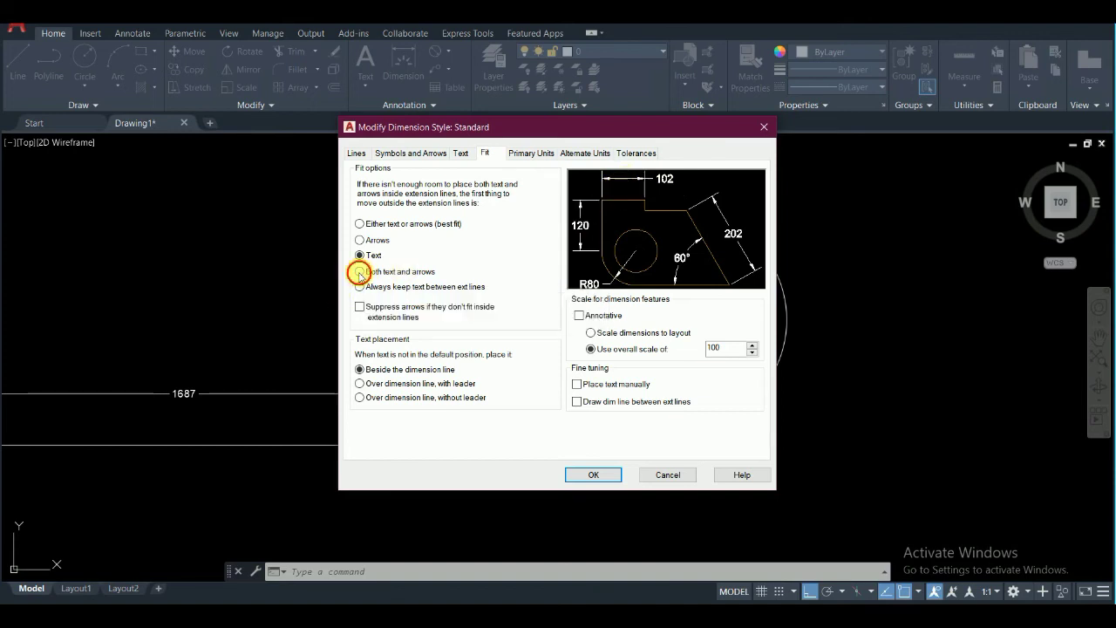
click(359, 272)
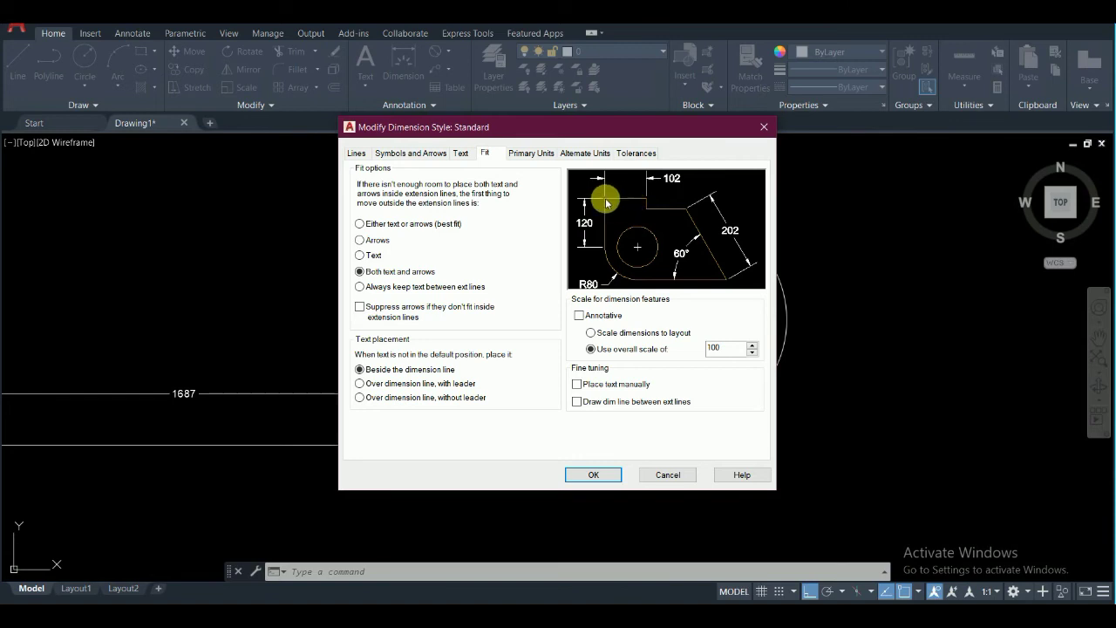
click(362, 287)
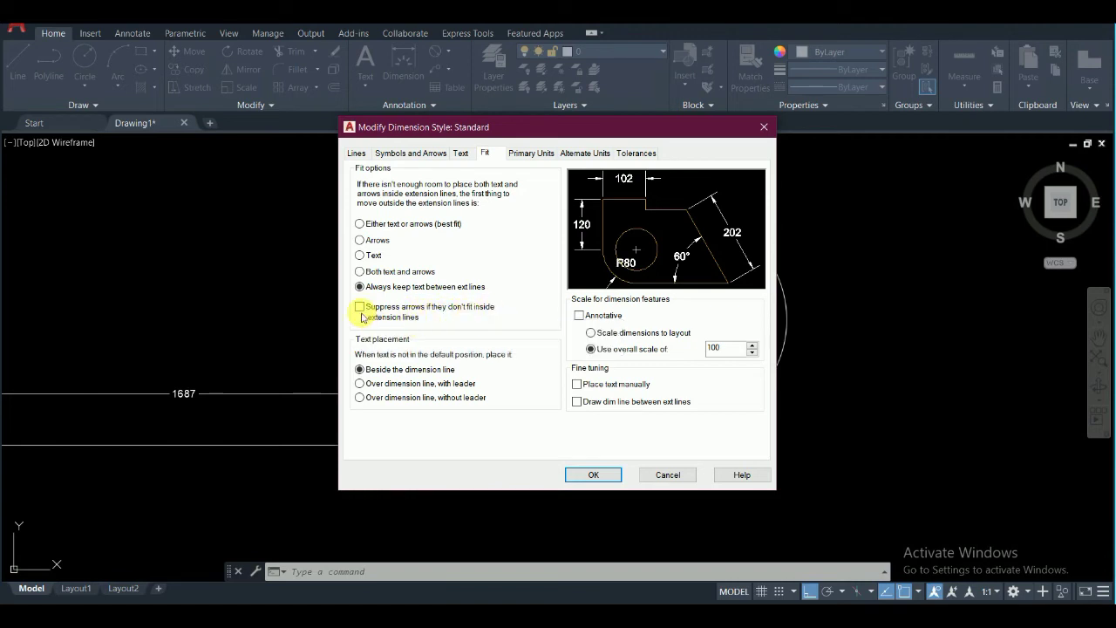
click(360, 224)
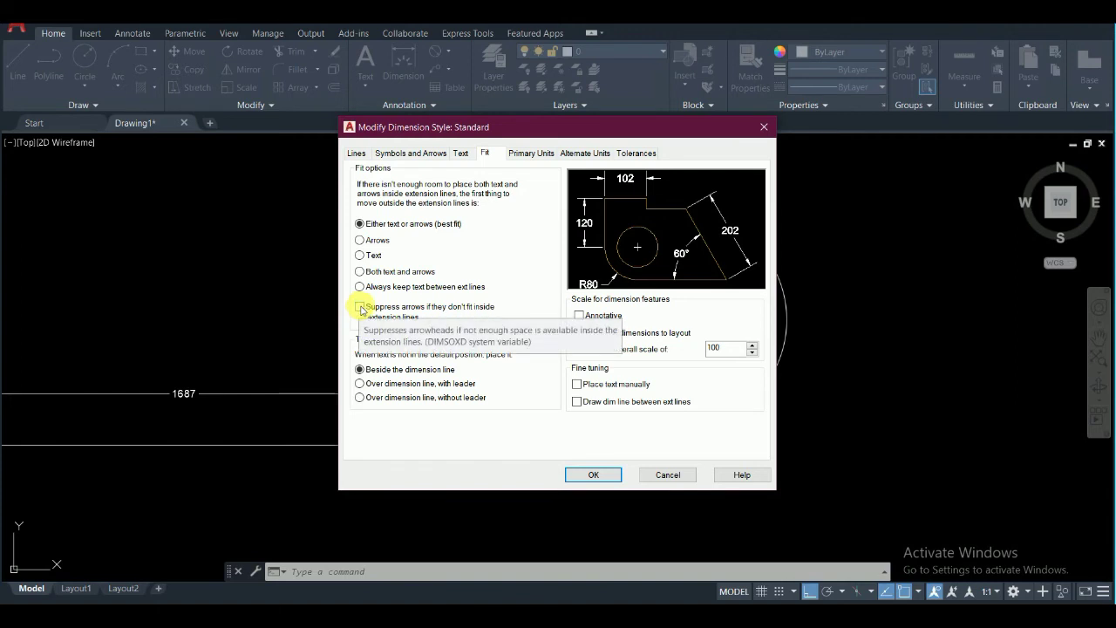
Step: Try suppressing arrows that don't fit inside the extension lines, and turn the suppression off
click(360, 307)
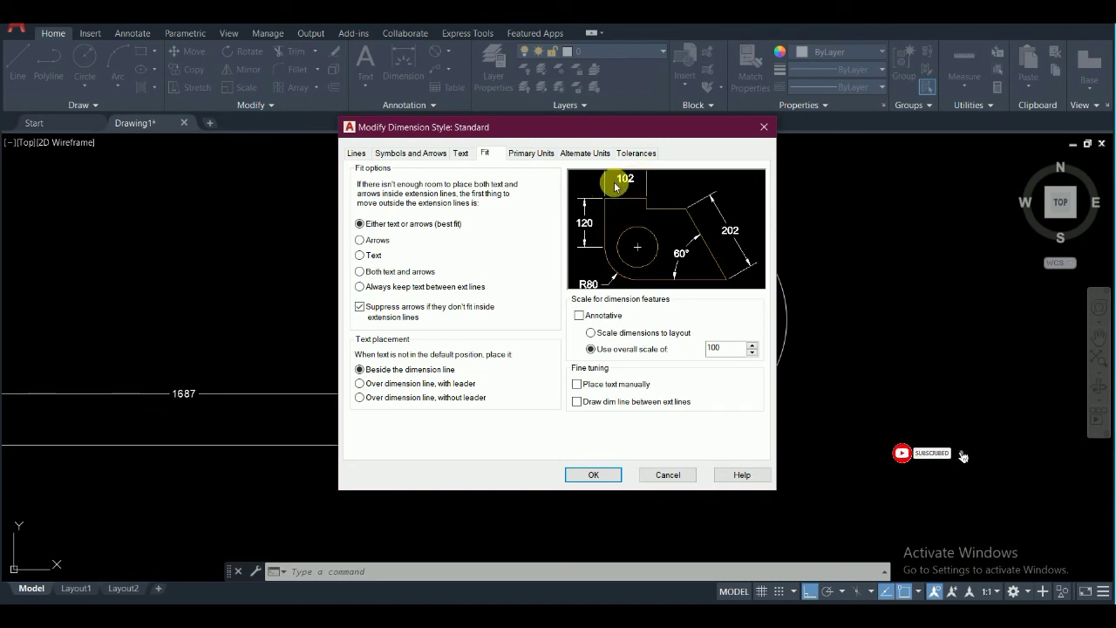
click(359, 307)
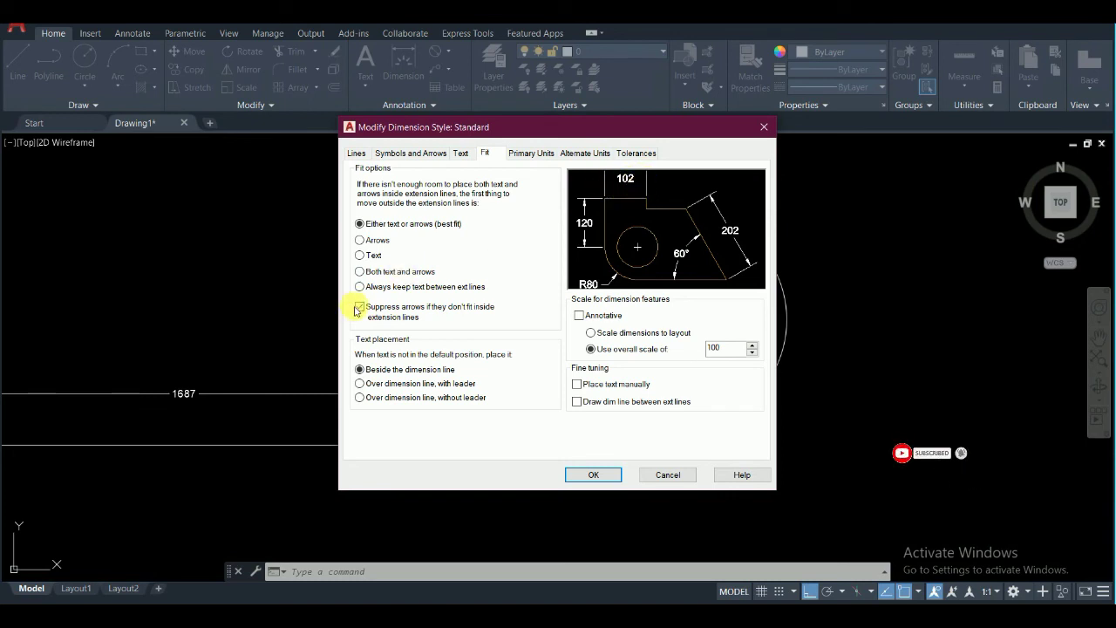
Step: Leave arrow suppression turned off, accept the Standard style's fit settings, and close the dimension style settings
click(358, 308)
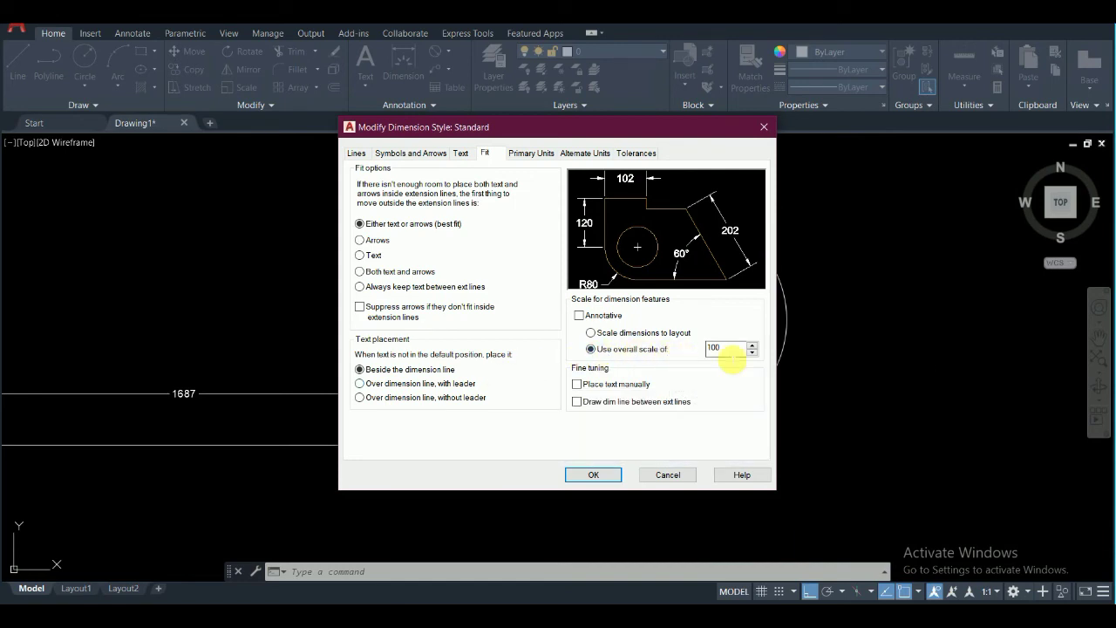
click(593, 474)
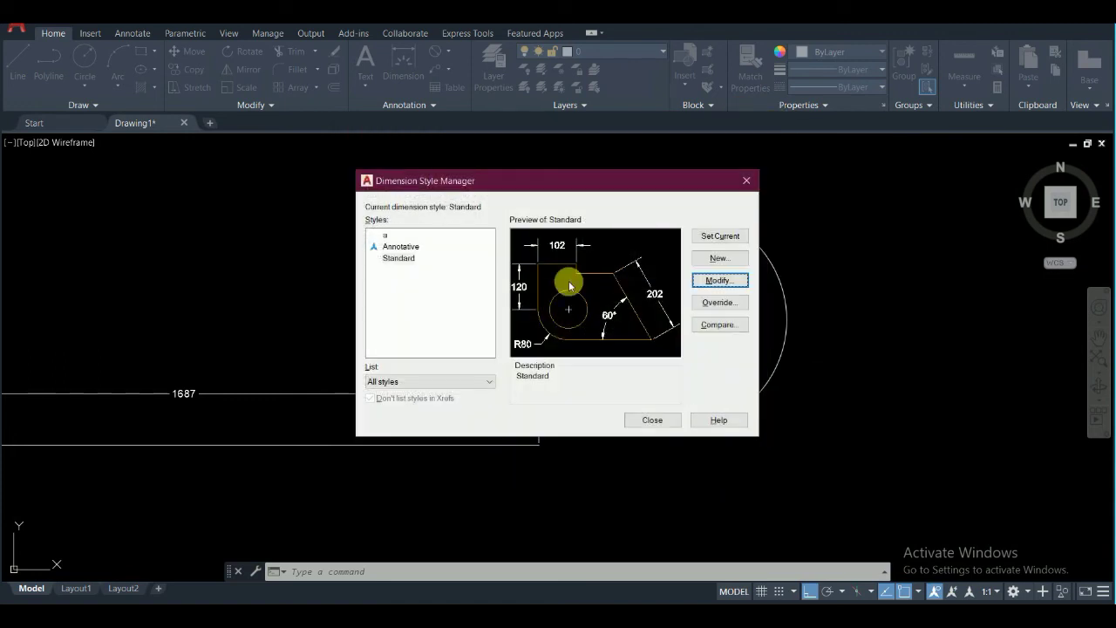
click(750, 183)
Step: Draw a horizontal line about 2532 units long in the empty area above the circle
scroll(428, 346, down, 2)
mouse_move(441, 357)
middle_down()
mouse_move(451, 365)
mouse_move(307, 461)
middle_up()
text(l)
key(Return)
click(381, 257)
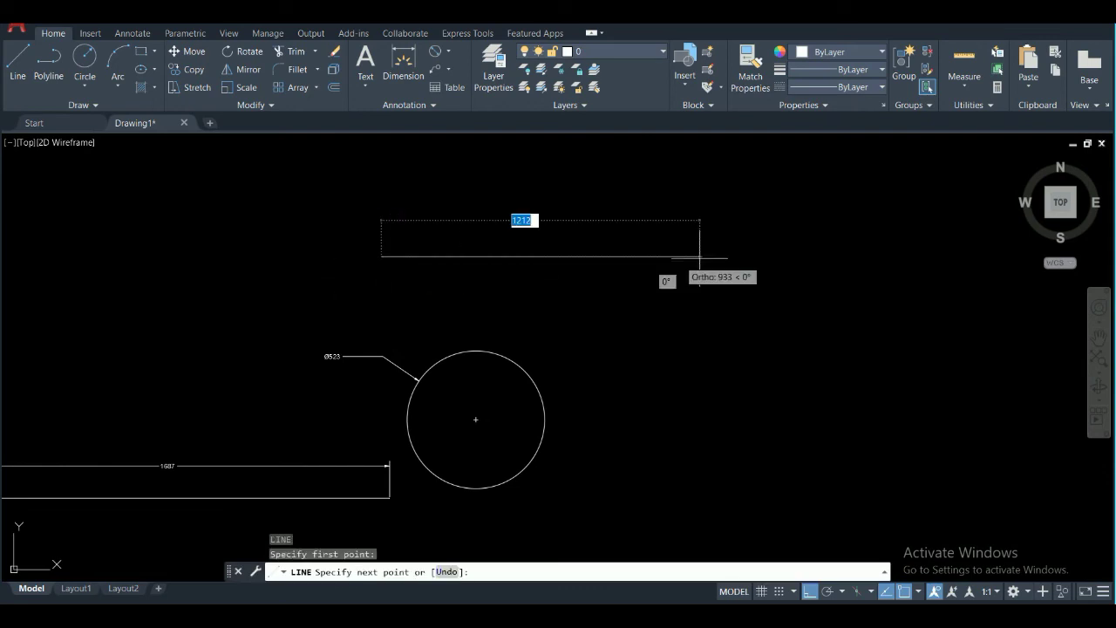
middle_drag(1022, 256, 892, 300)
click(915, 300)
key(Escape)
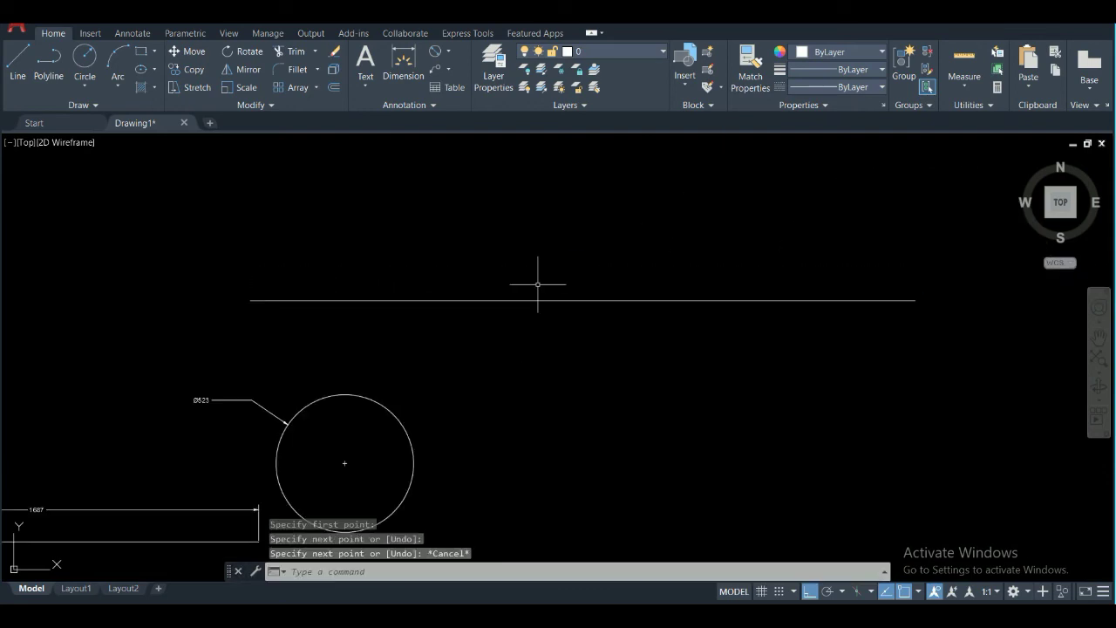
Step: Dimension the new line's length from endpoint to endpoint, placing the dimension line just above it
click(404, 61)
click(251, 300)
click(915, 300)
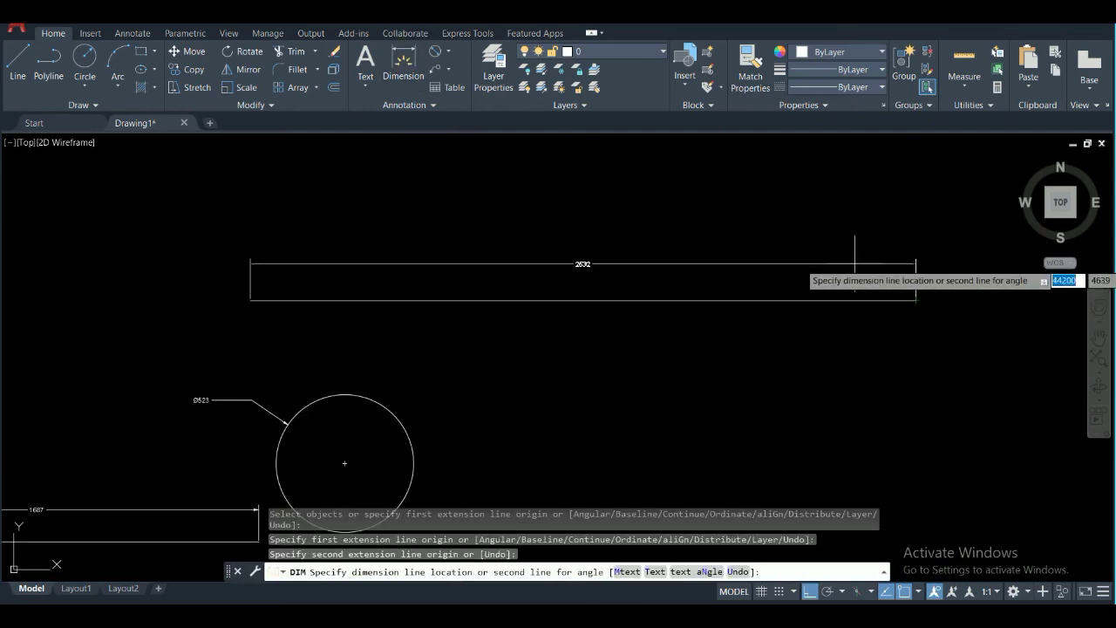
click(811, 264)
scroll(565, 278, up, 2)
scroll(565, 277, down, 2)
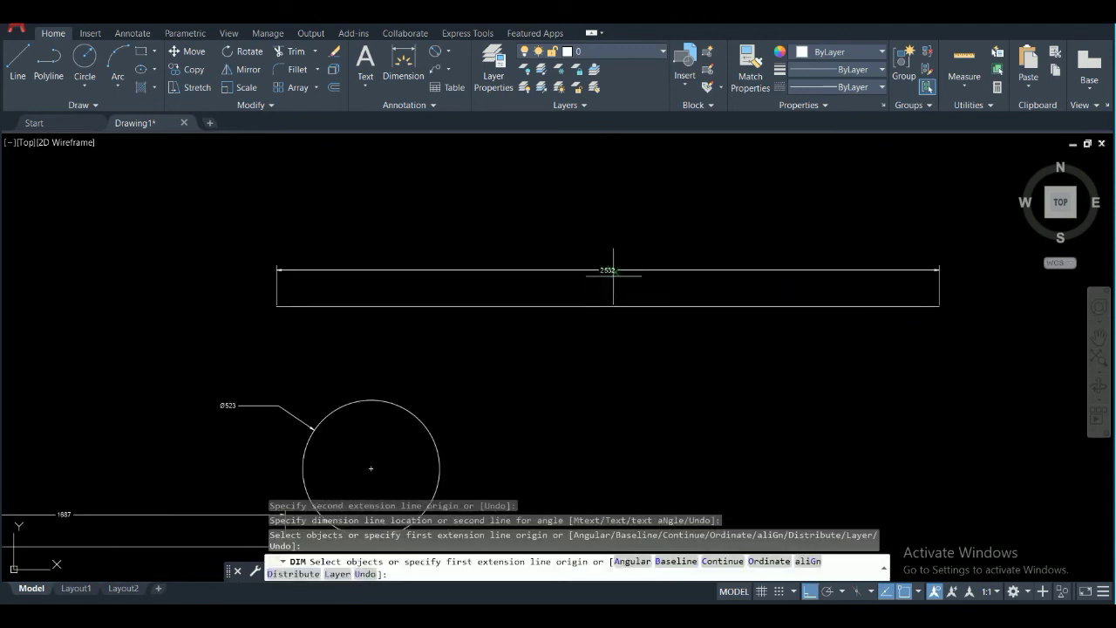
key(Return)
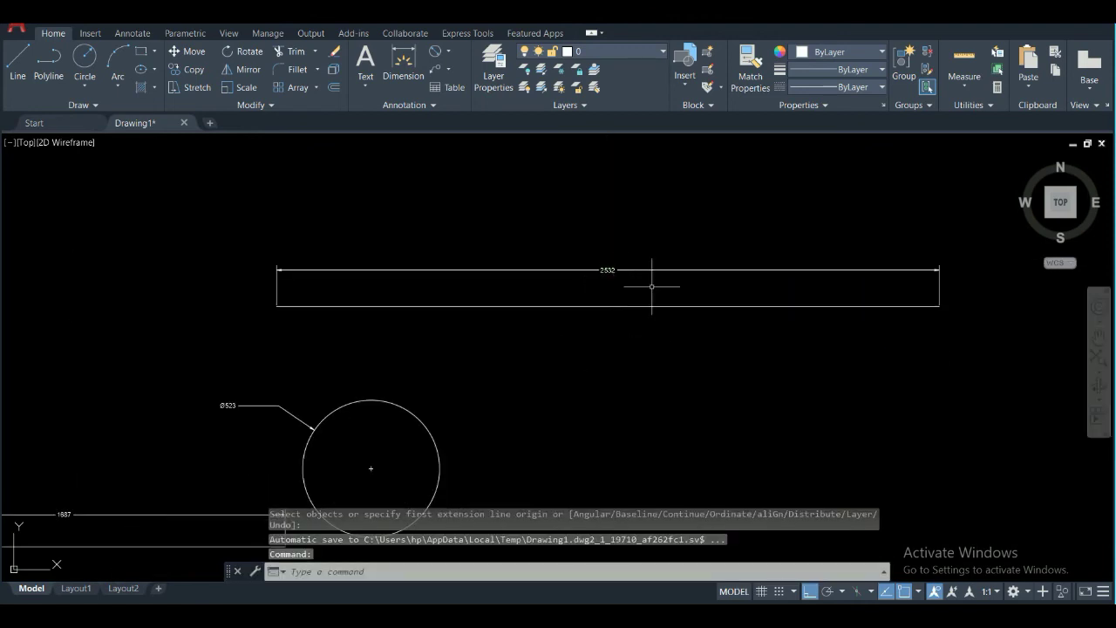
Step: Set the overall scale for dimension features of the Standard style to 200 and make the style current
scroll(653, 287, up, 1)
scroll(507, 297, down, 2)
text(d)
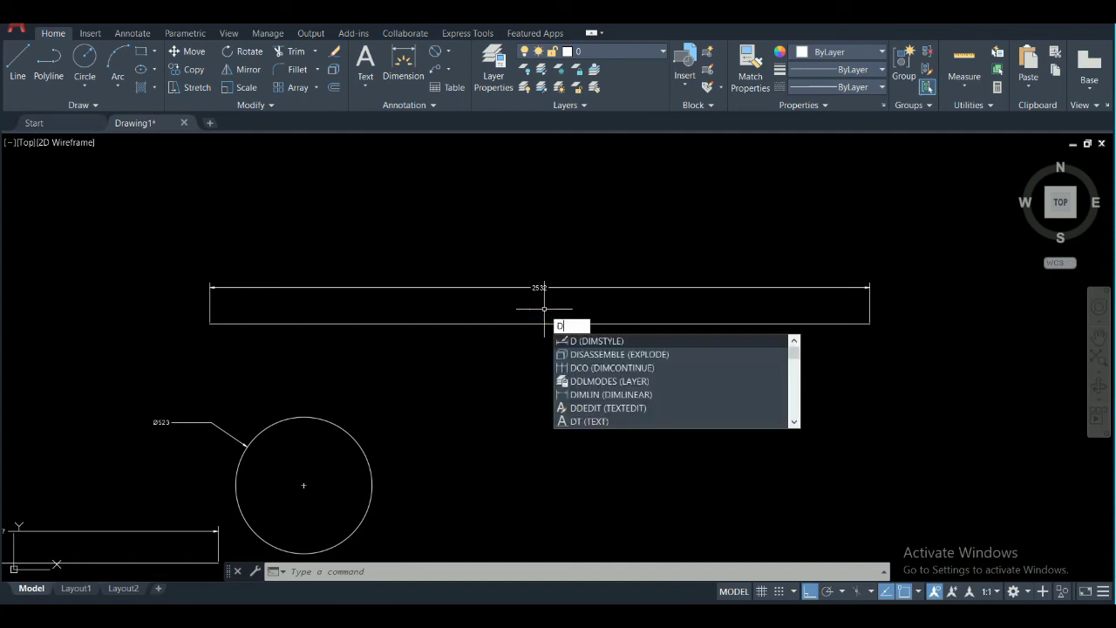
key(Return)
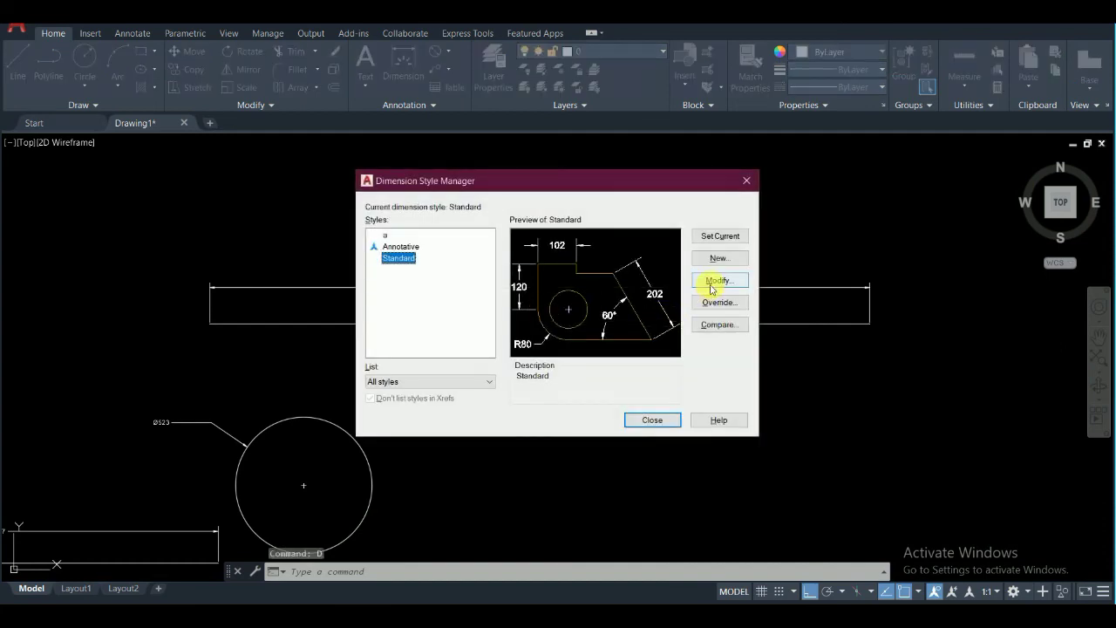
click(717, 280)
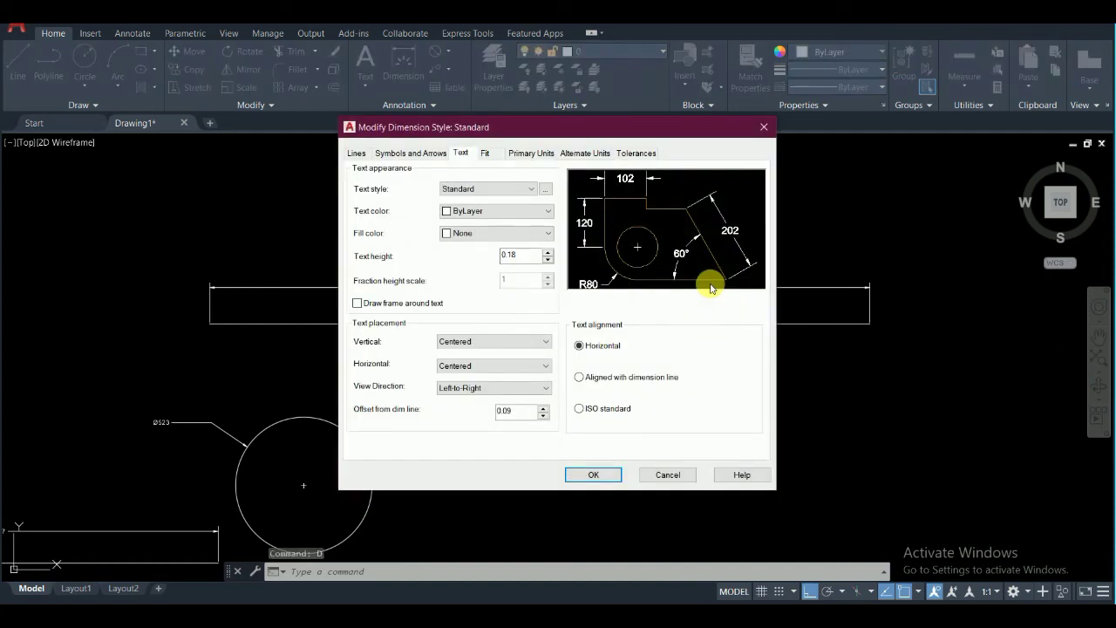
click(497, 157)
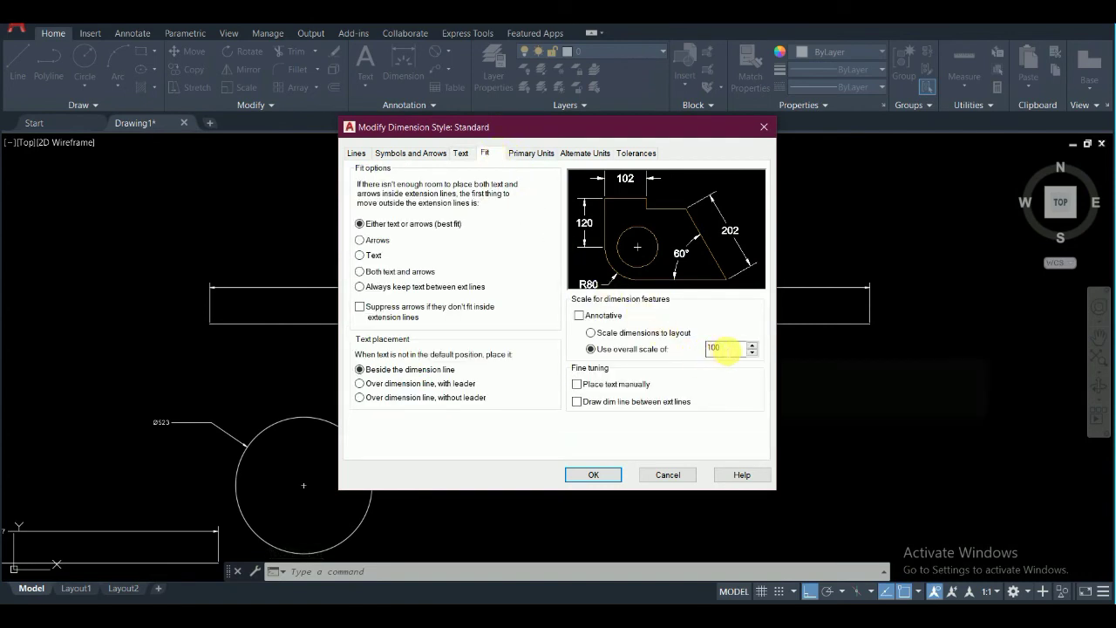
drag(725, 349, 687, 347)
click(593, 474)
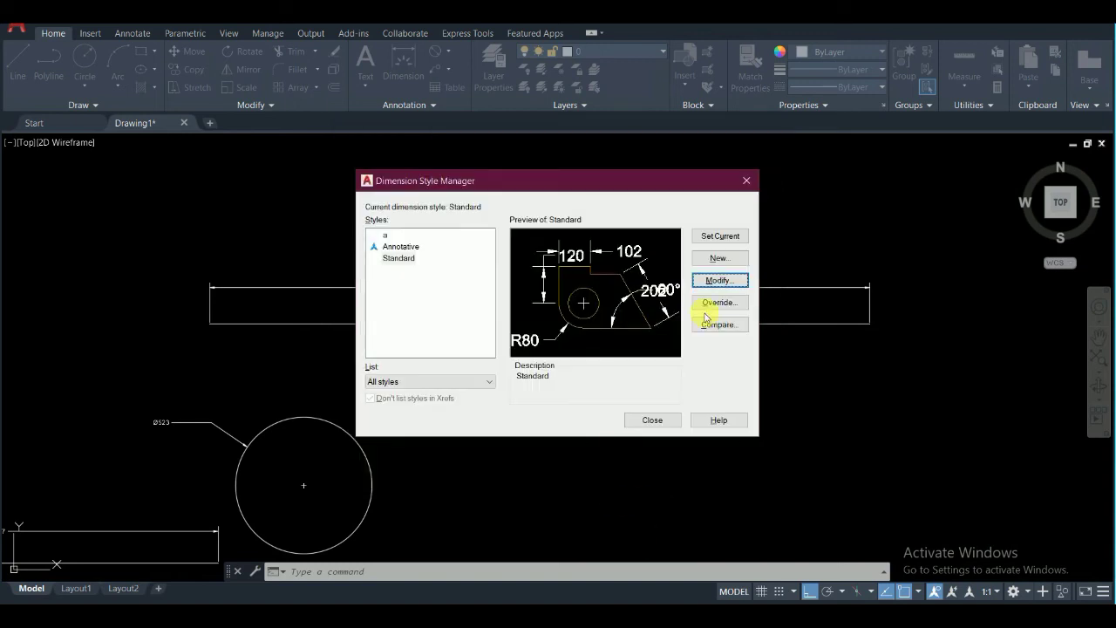
click(724, 237)
click(653, 420)
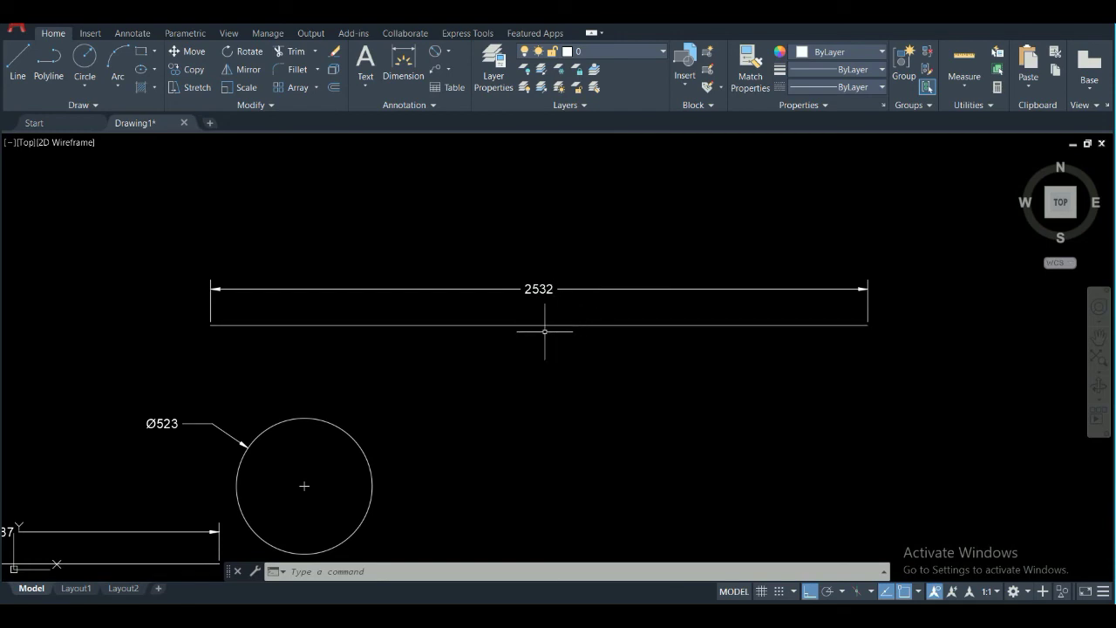
Step: Open the Standard dimension style for modification and review its arrow size and text height settings
text(d)
key(Return)
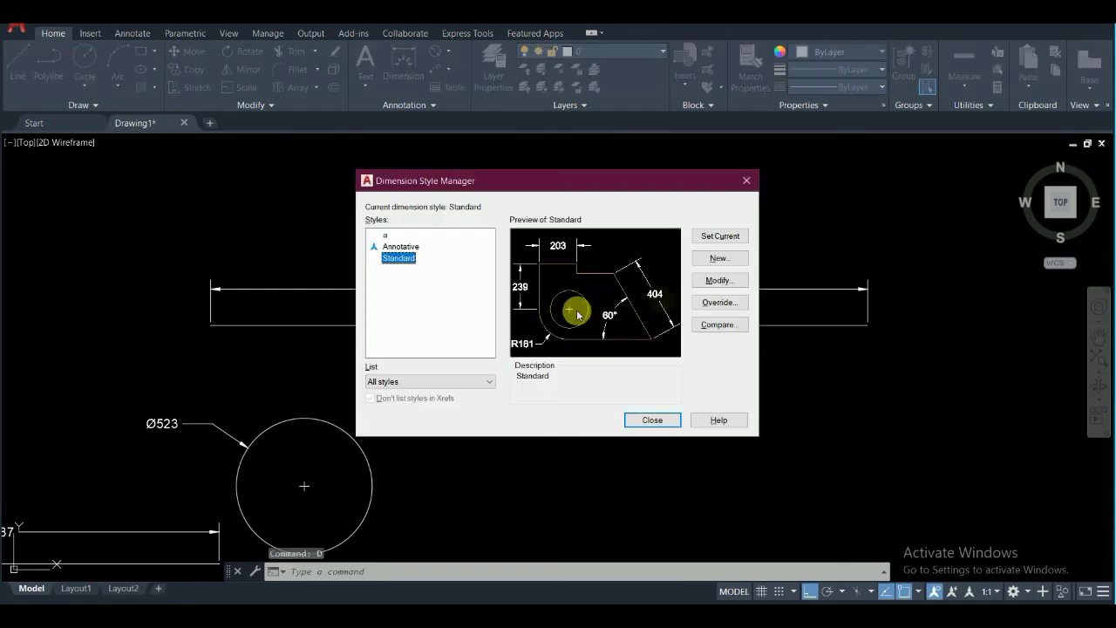
click(716, 281)
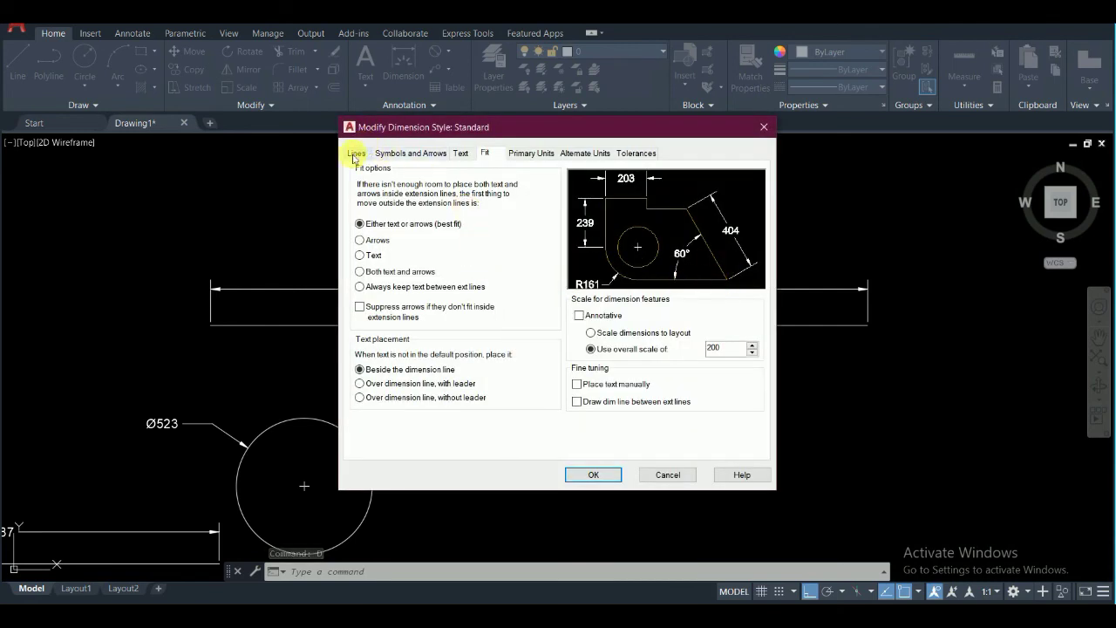
click(408, 154)
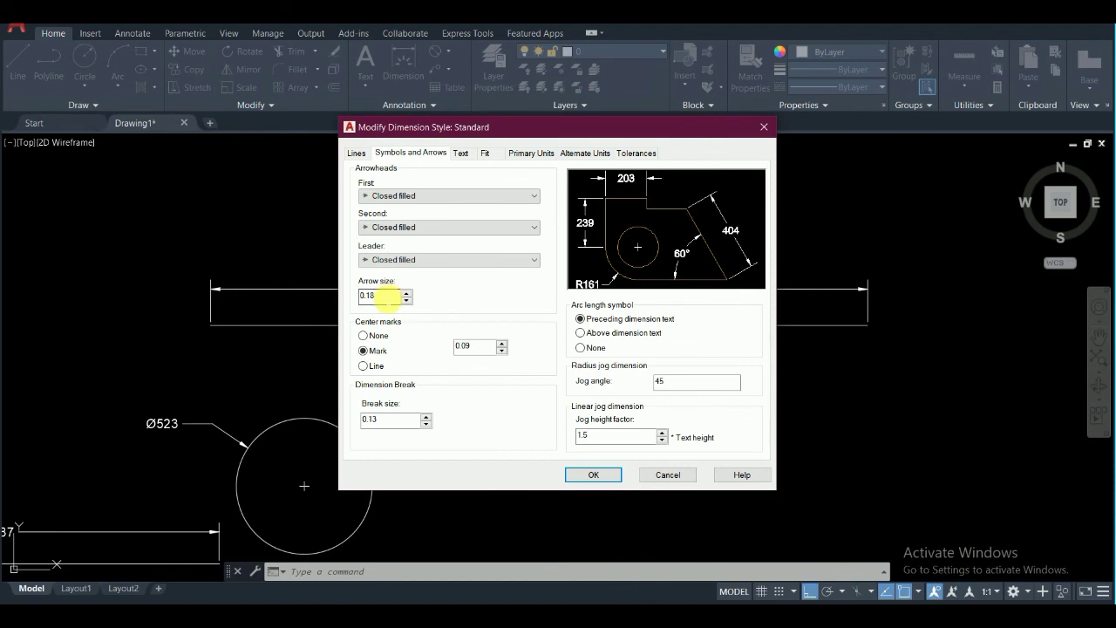
click(462, 155)
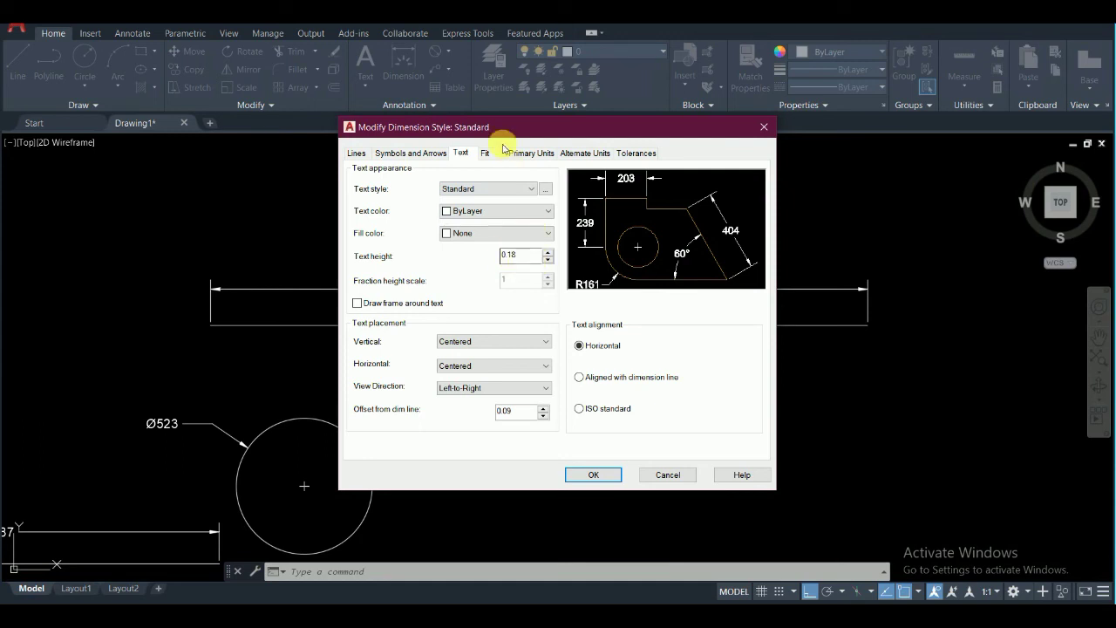
Step: Try the fine-tuning option that draws the dimension line between extension lines, and turn it off again
click(496, 157)
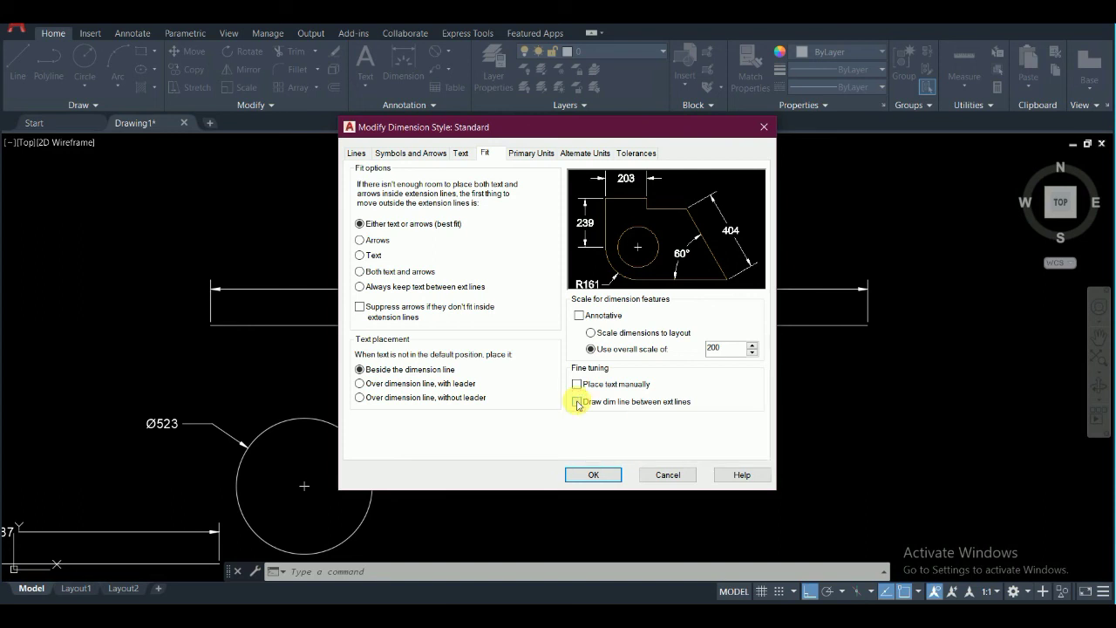
click(577, 402)
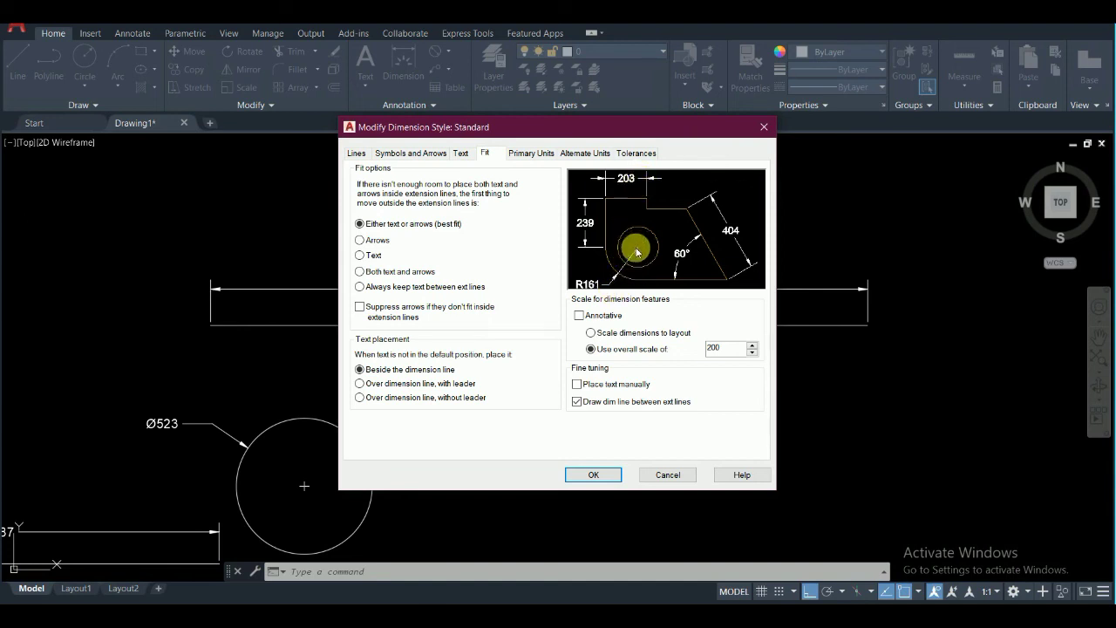
click(576, 403)
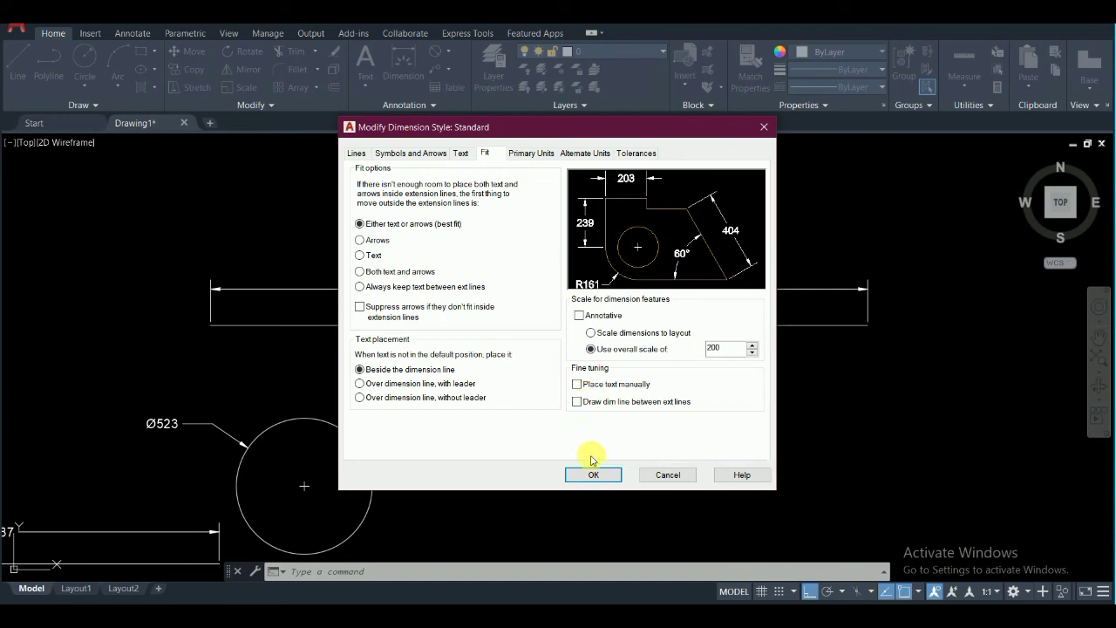
Step: Add the prefix "Dim" and the suffix "mm" to the Standard style's linear dimensions and apply them to the drawing
click(532, 154)
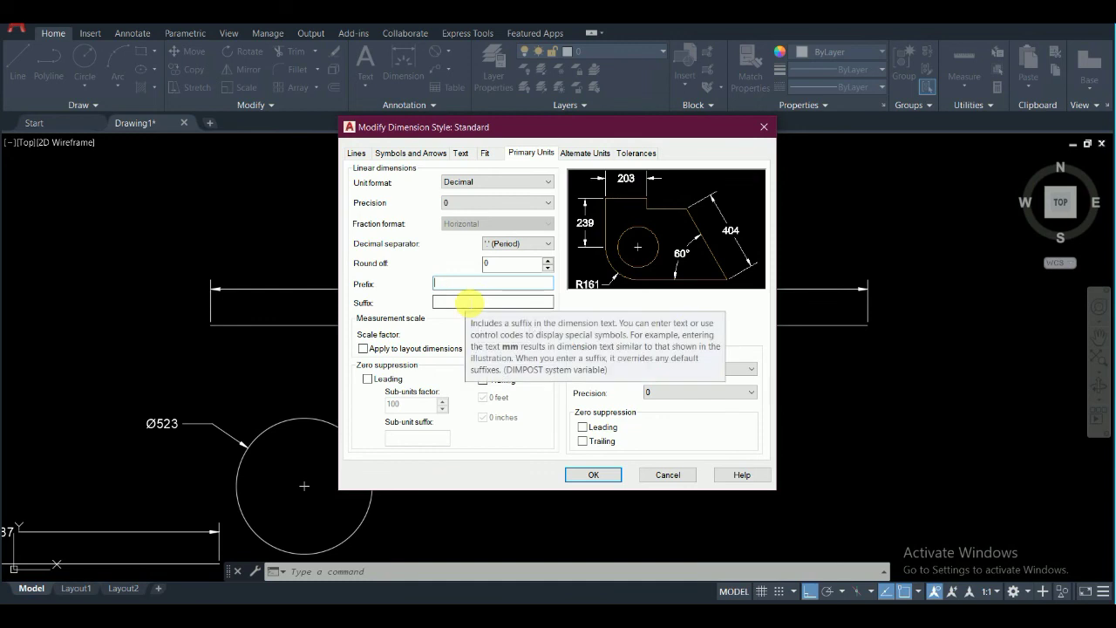
text(Dim)
click(462, 303)
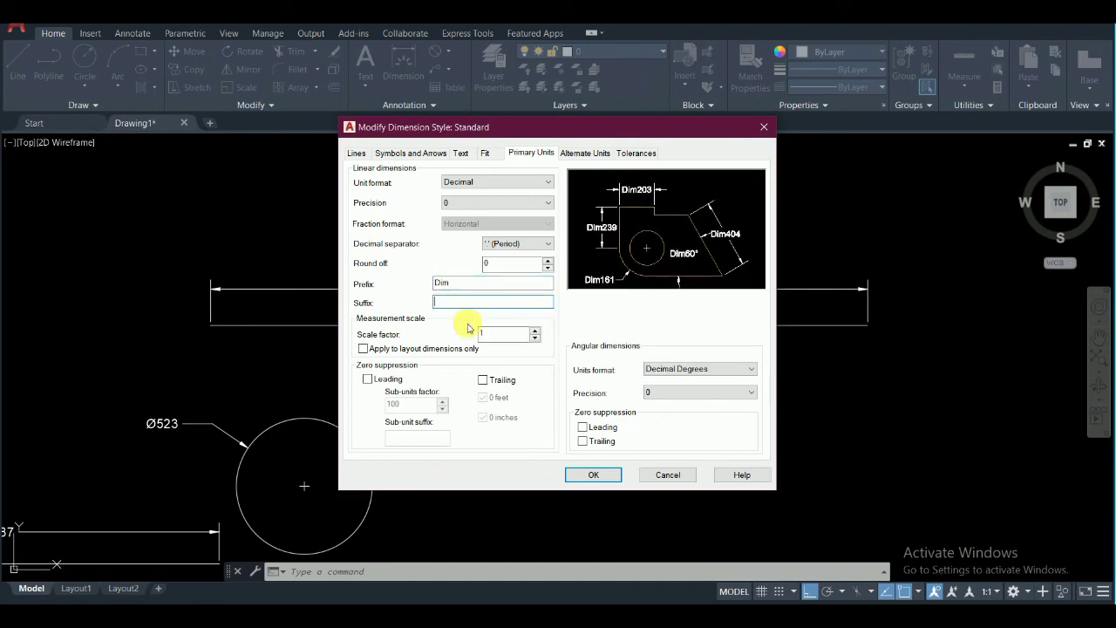
text(mm)
click(458, 283)
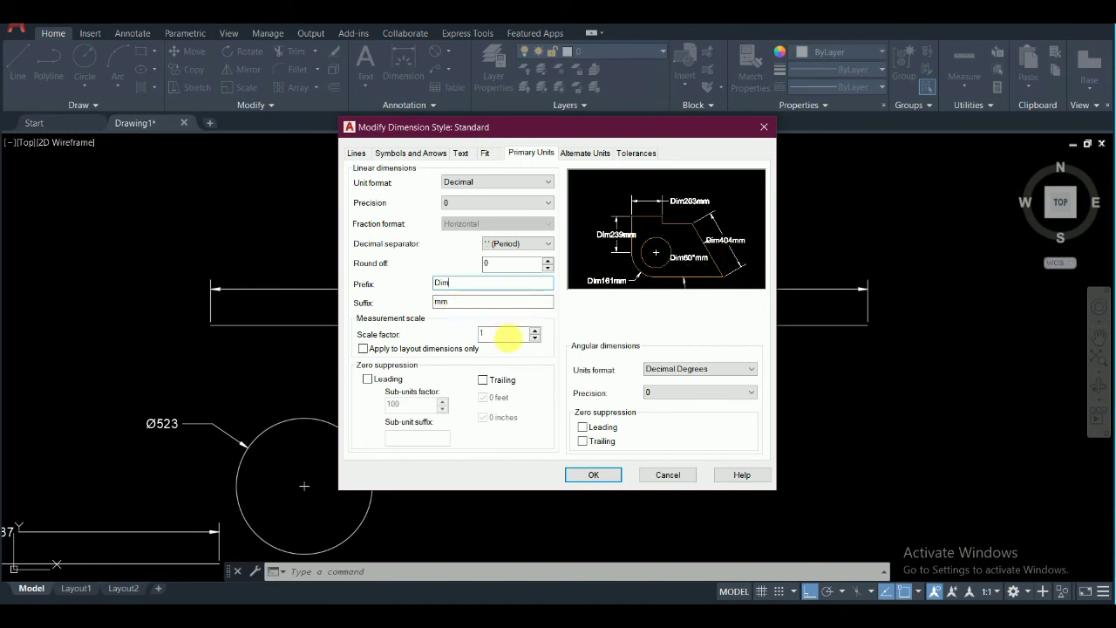
click(590, 474)
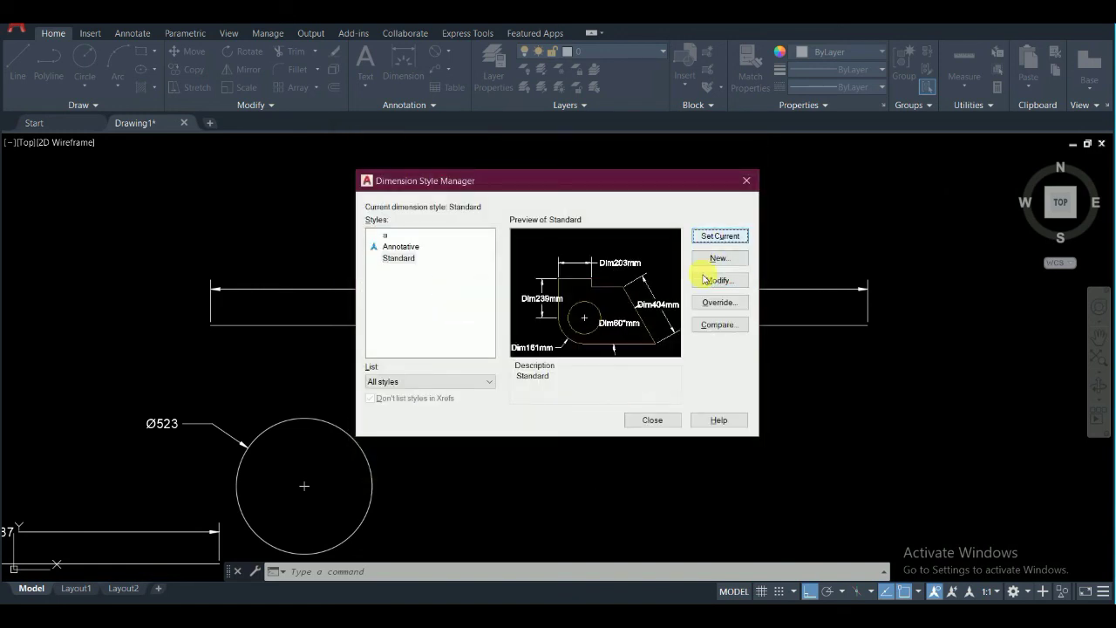
click(653, 418)
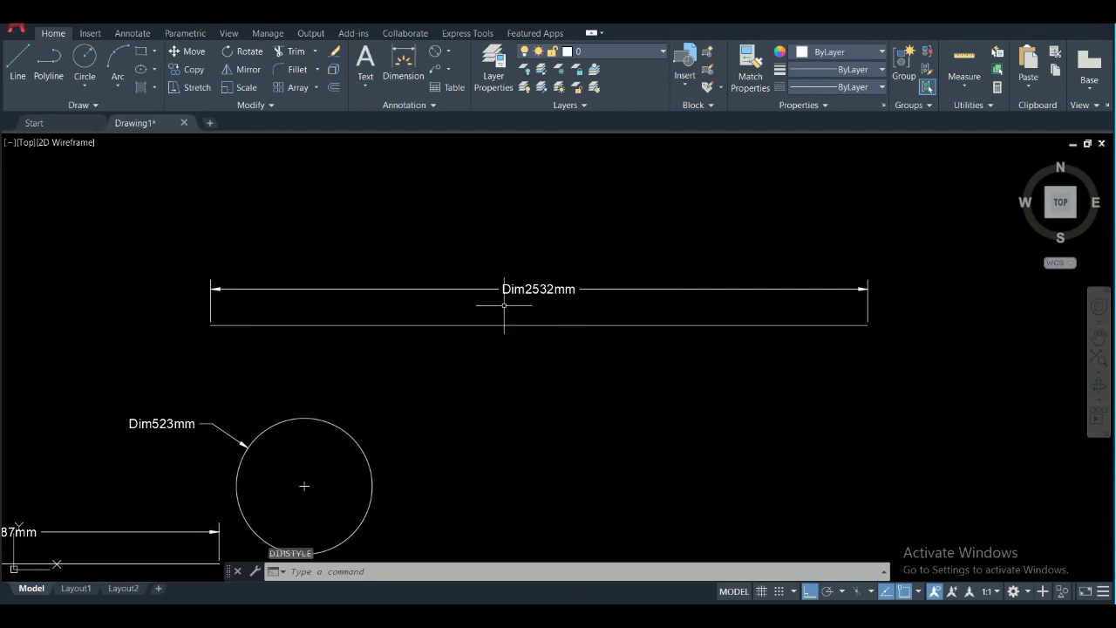
Step: Inspect the long line's dimension text, and clear the prefix and suffix from the Standard style's primary units
scroll(534, 303, up, 2)
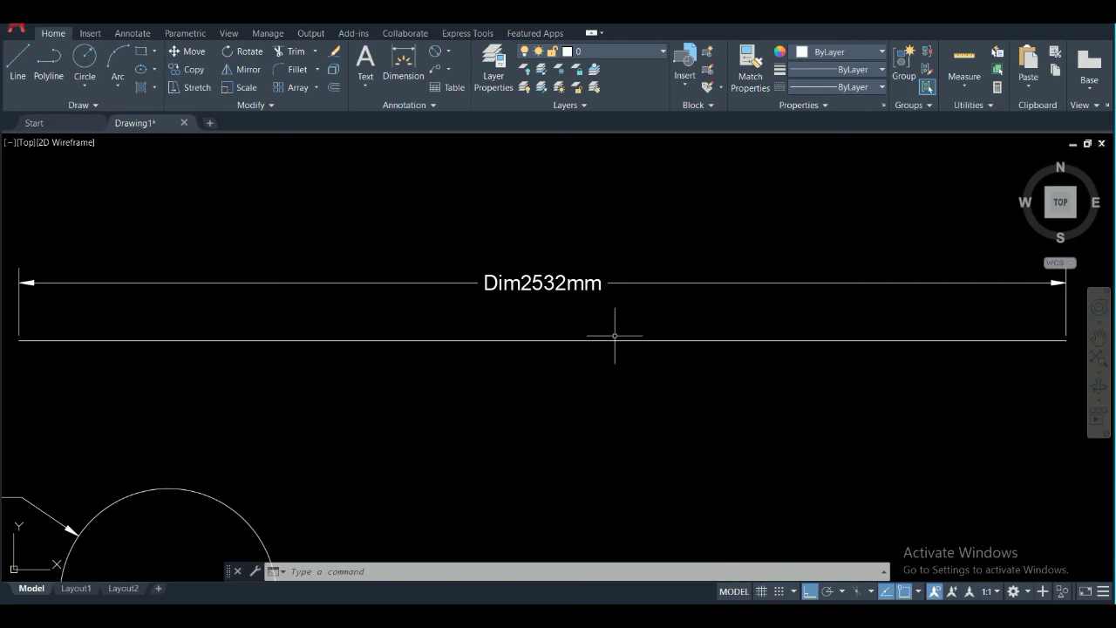
scroll(622, 352, down, 2)
text(d)
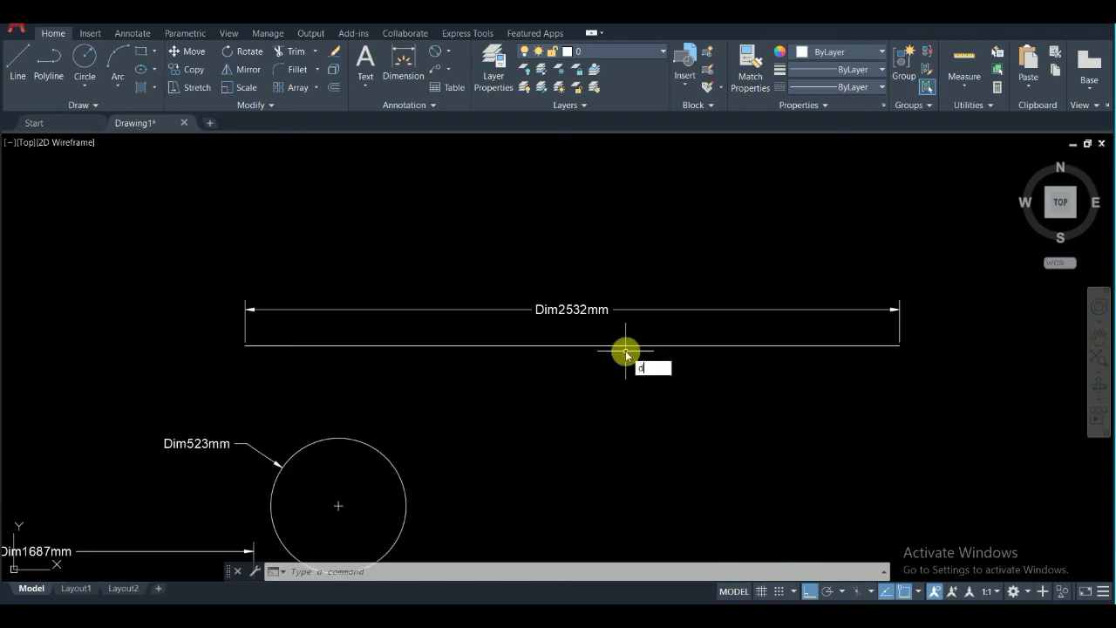
key(Return)
click(718, 280)
double_click(449, 283)
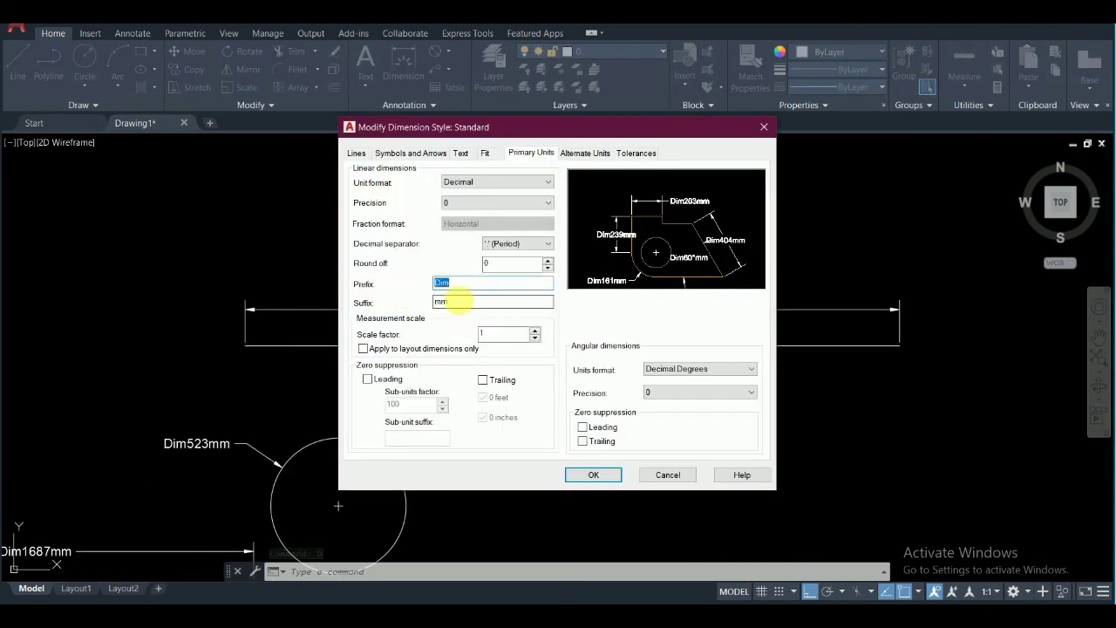
double_click(445, 301)
key(BackSpace)
double_click(443, 281)
key(BackSpace)
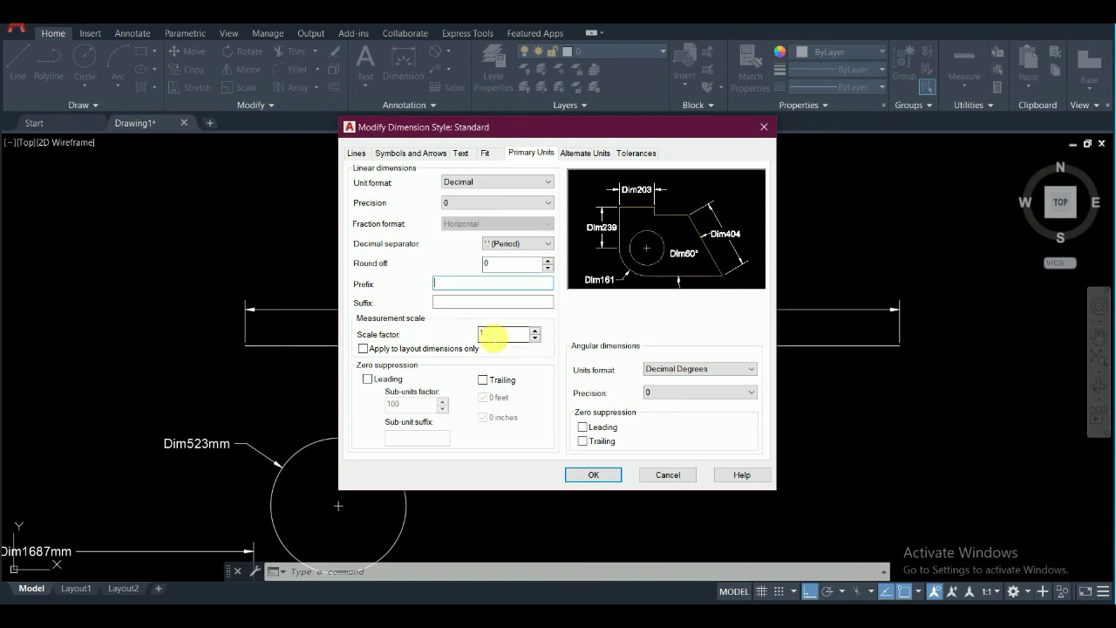
Step: Set the measurement scale factor of the Standard style to 100 and apply it to the drawing's dimensions
double_click(493, 334)
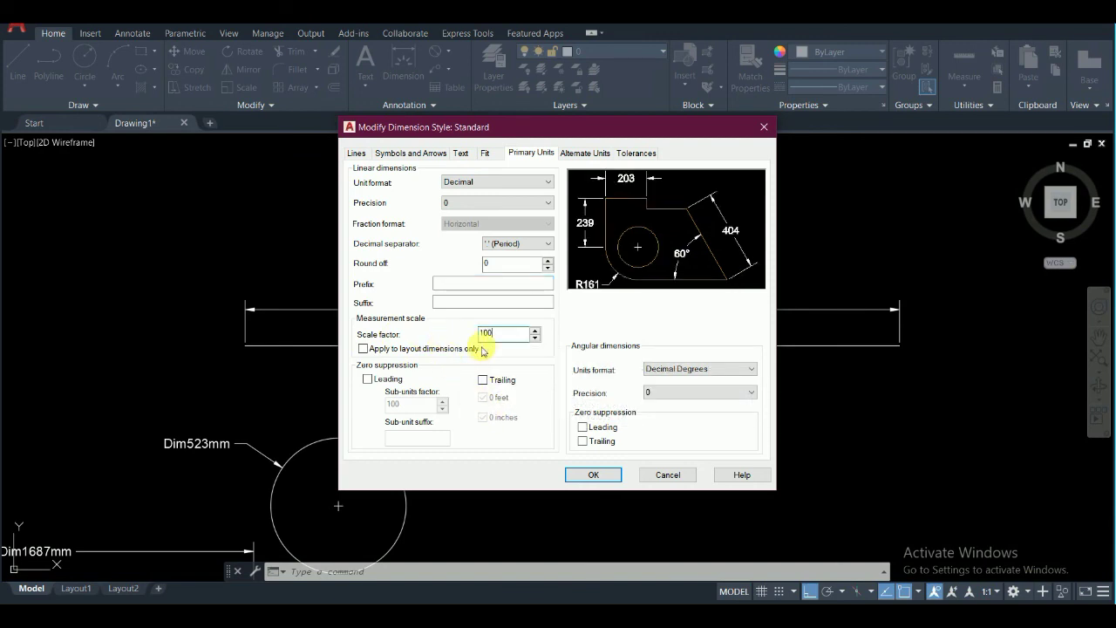
click(593, 475)
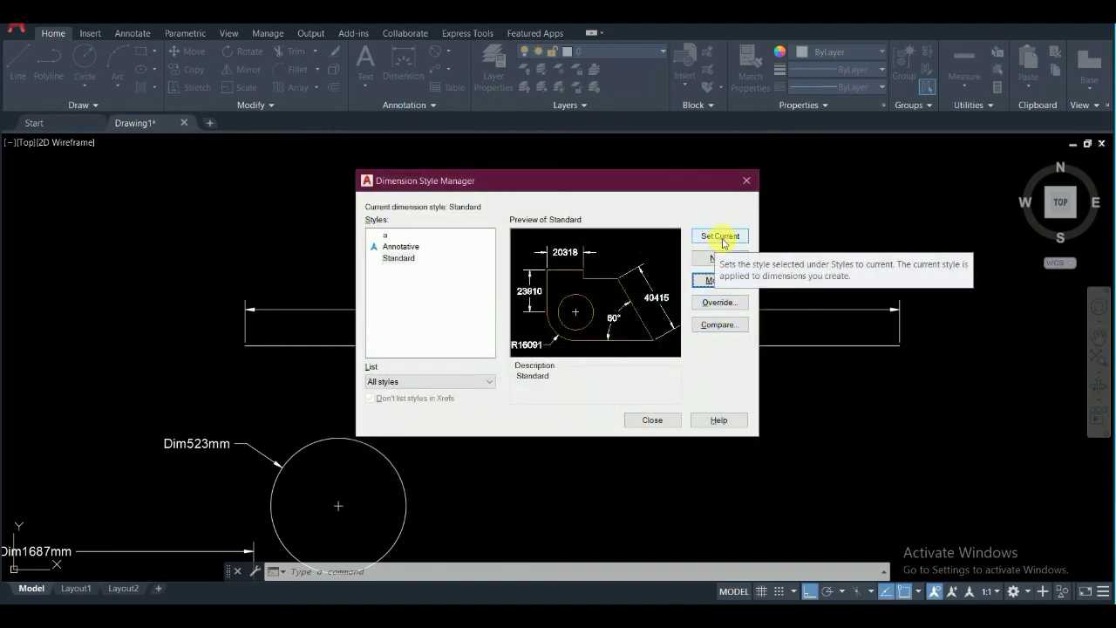
click(662, 422)
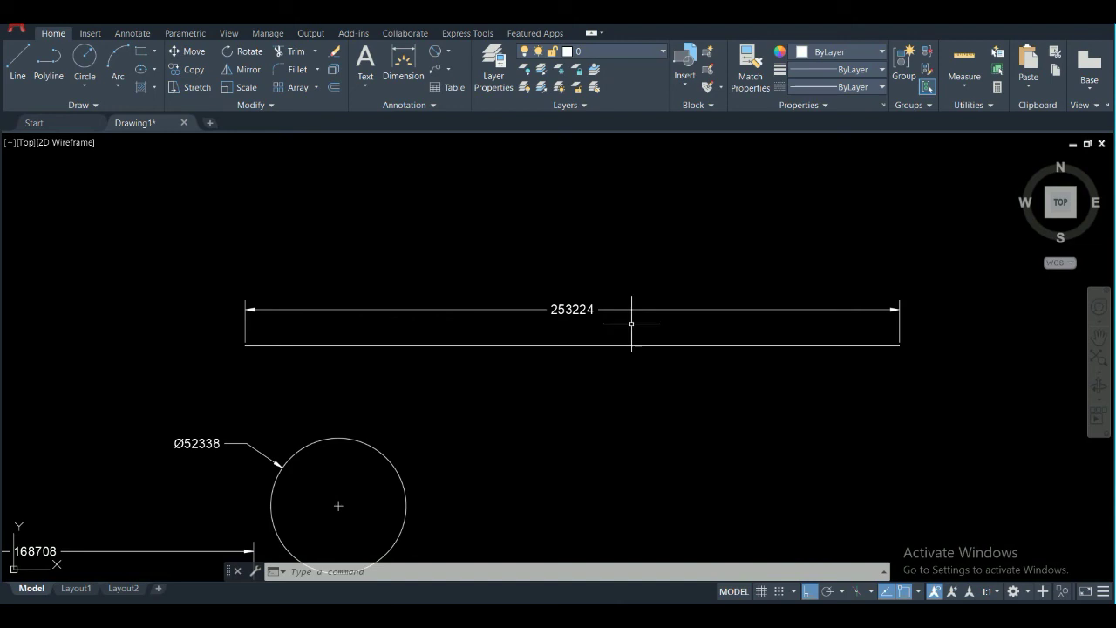
Step: Set the Standard style's measurement scale factor back to 1, apply it, and check the dimensions in the drawing
key(Return)
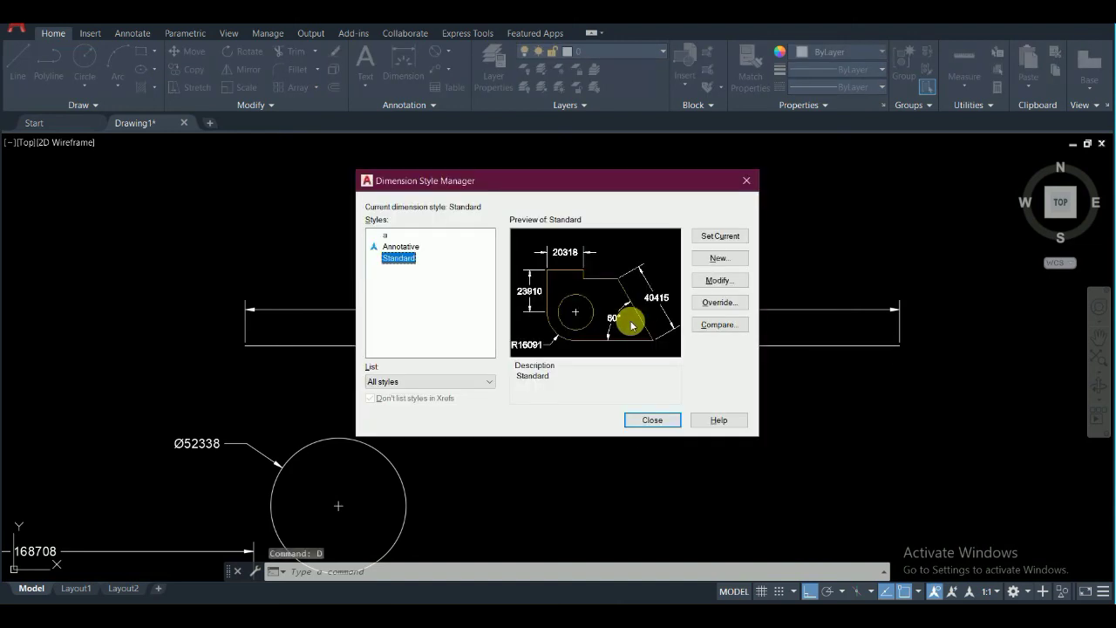
click(747, 182)
text(d)
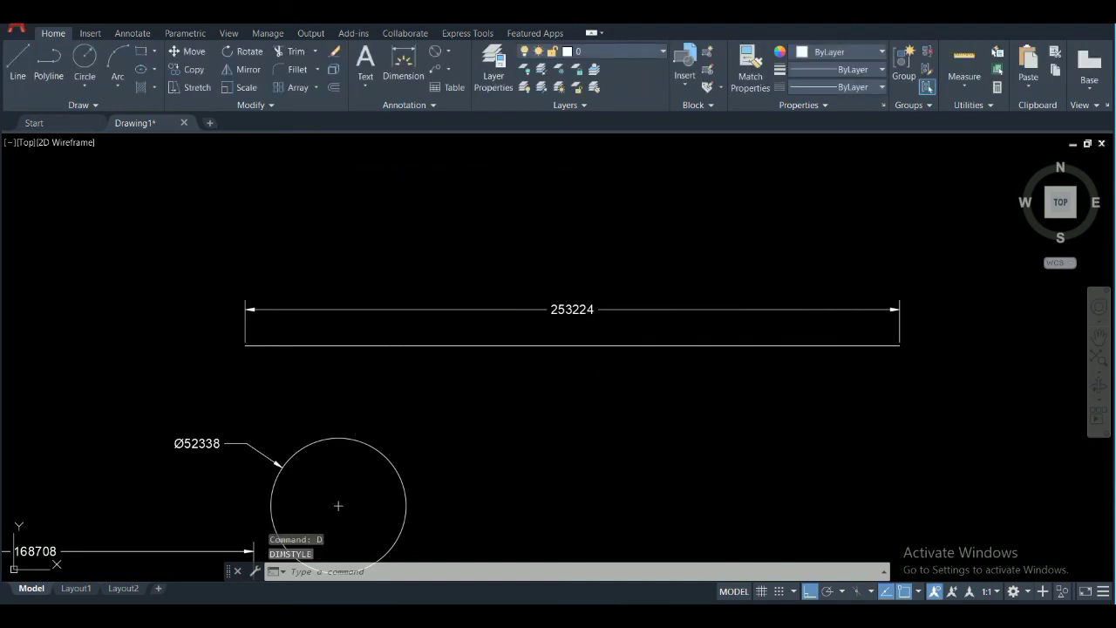
key(Return)
click(717, 282)
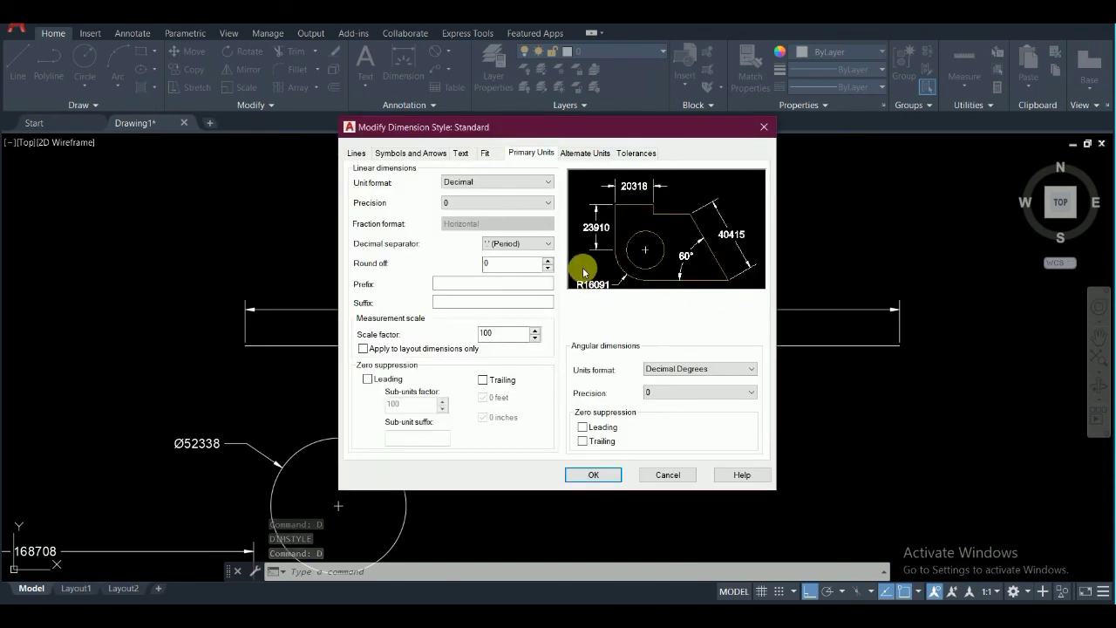
double_click(502, 333)
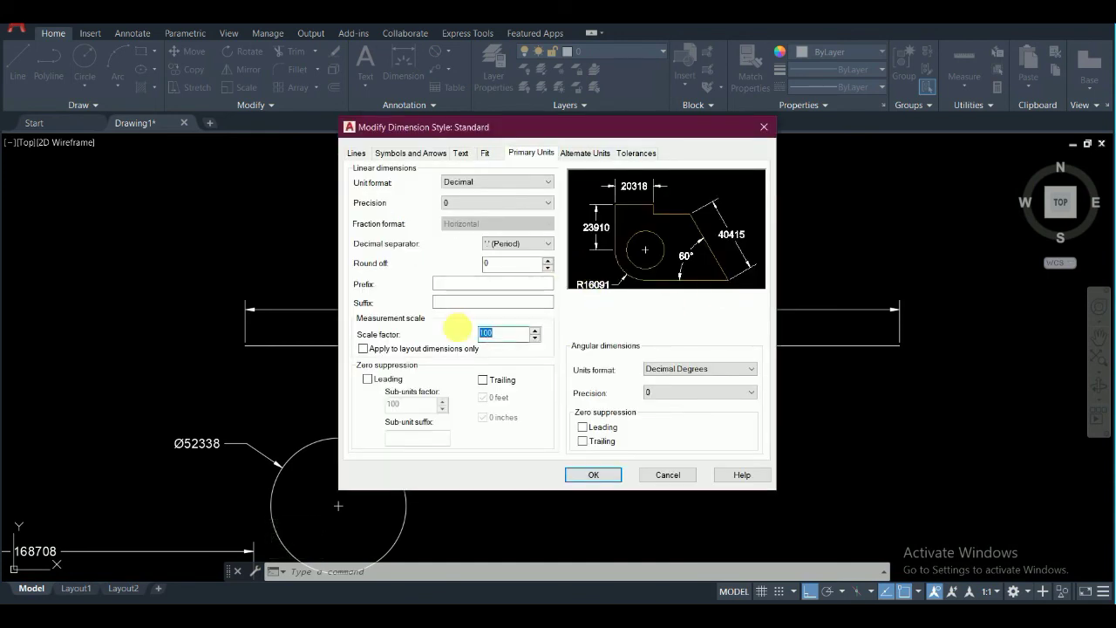
click(595, 474)
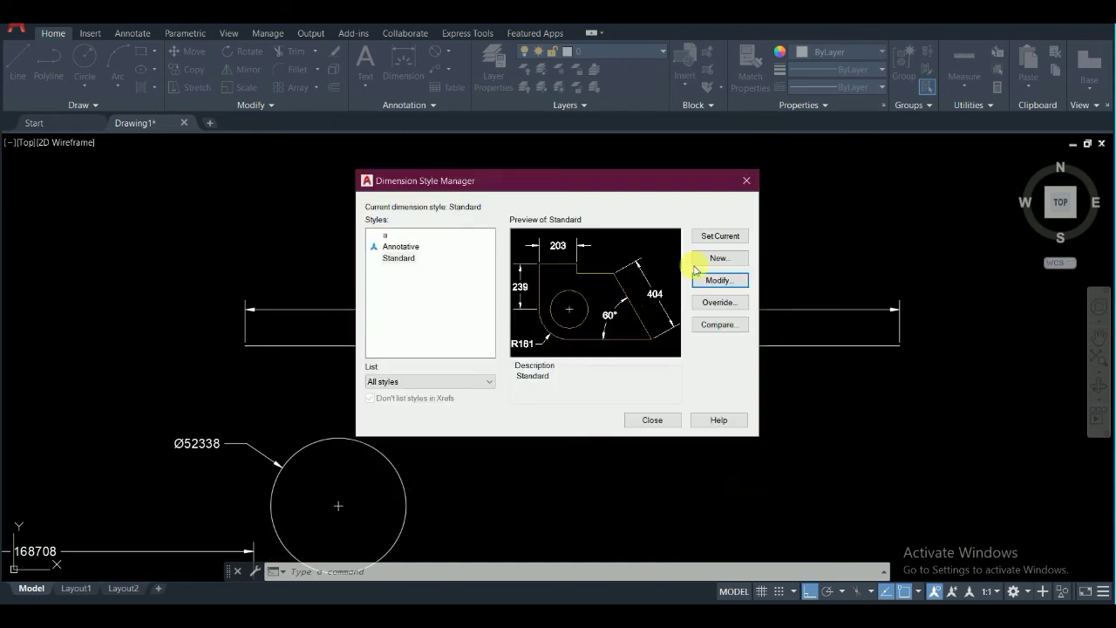
click(647, 416)
scroll(601, 331, up, 2)
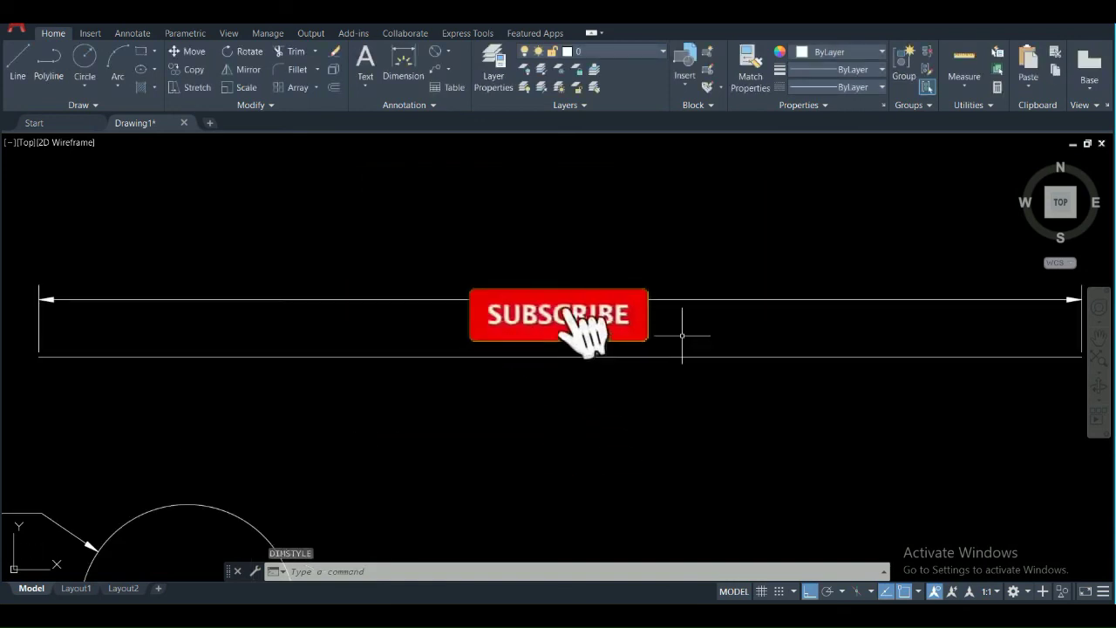
scroll(677, 331, down, 2)
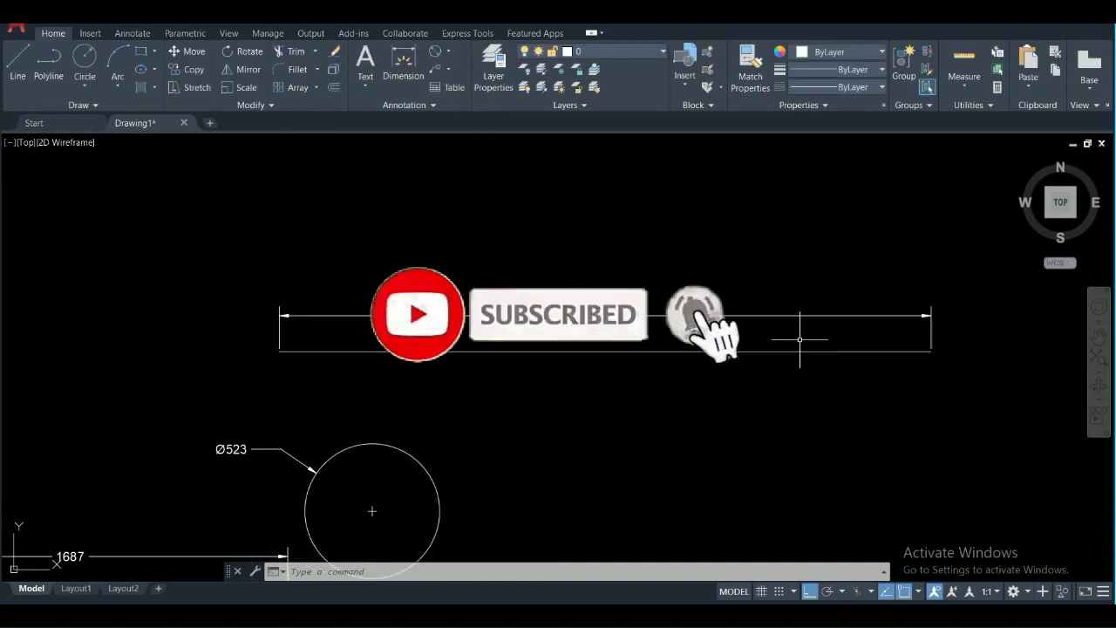